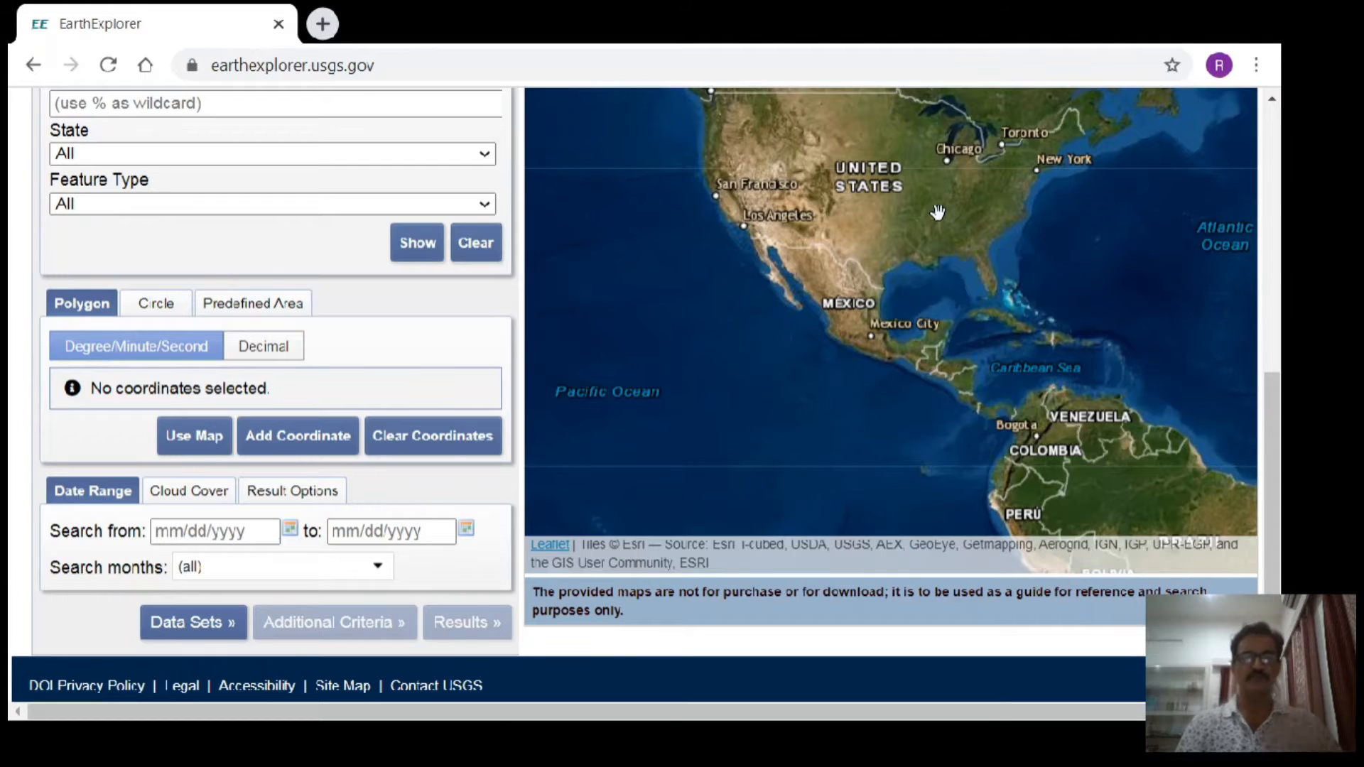
- Start a new search-area coordinate and set its latitude to 26° 00' 00" North
click(290, 455)
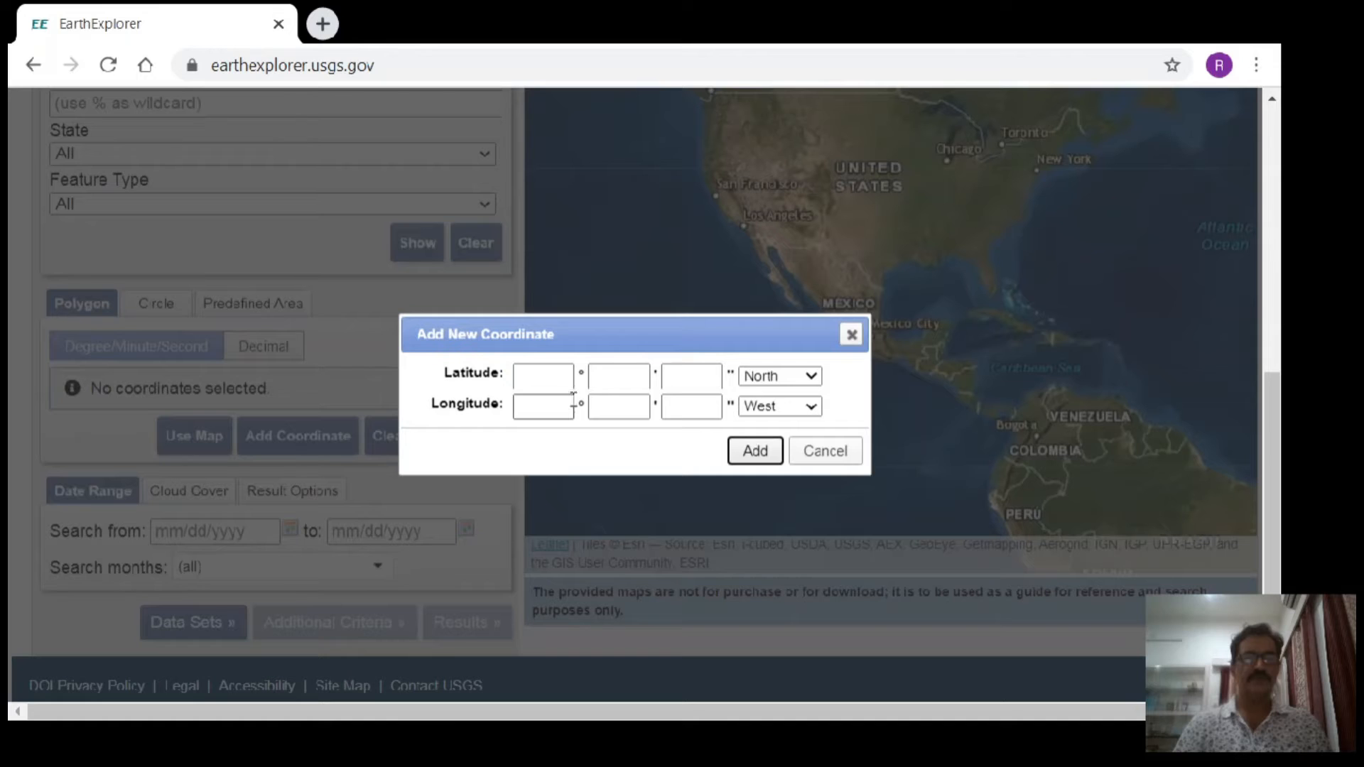
click(532, 375)
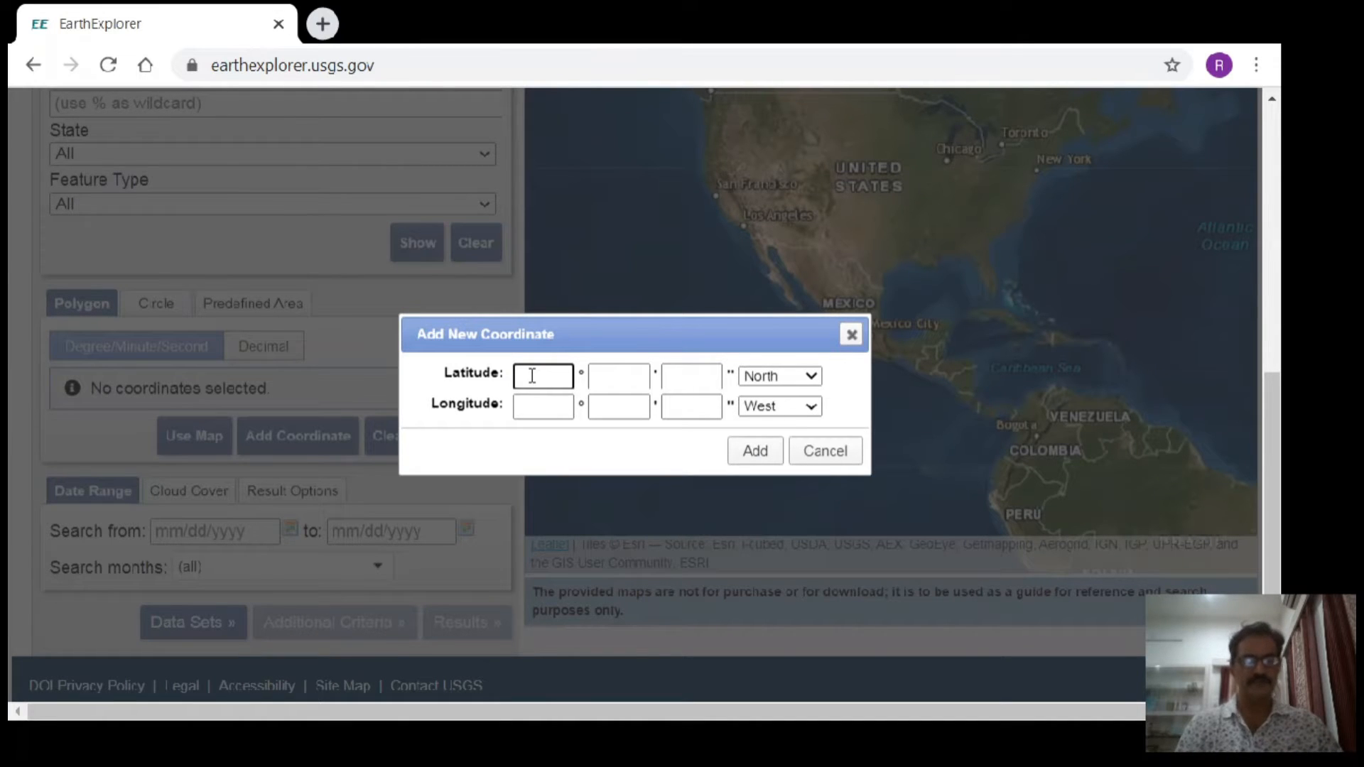
click(632, 376)
text(00)
click(689, 374)
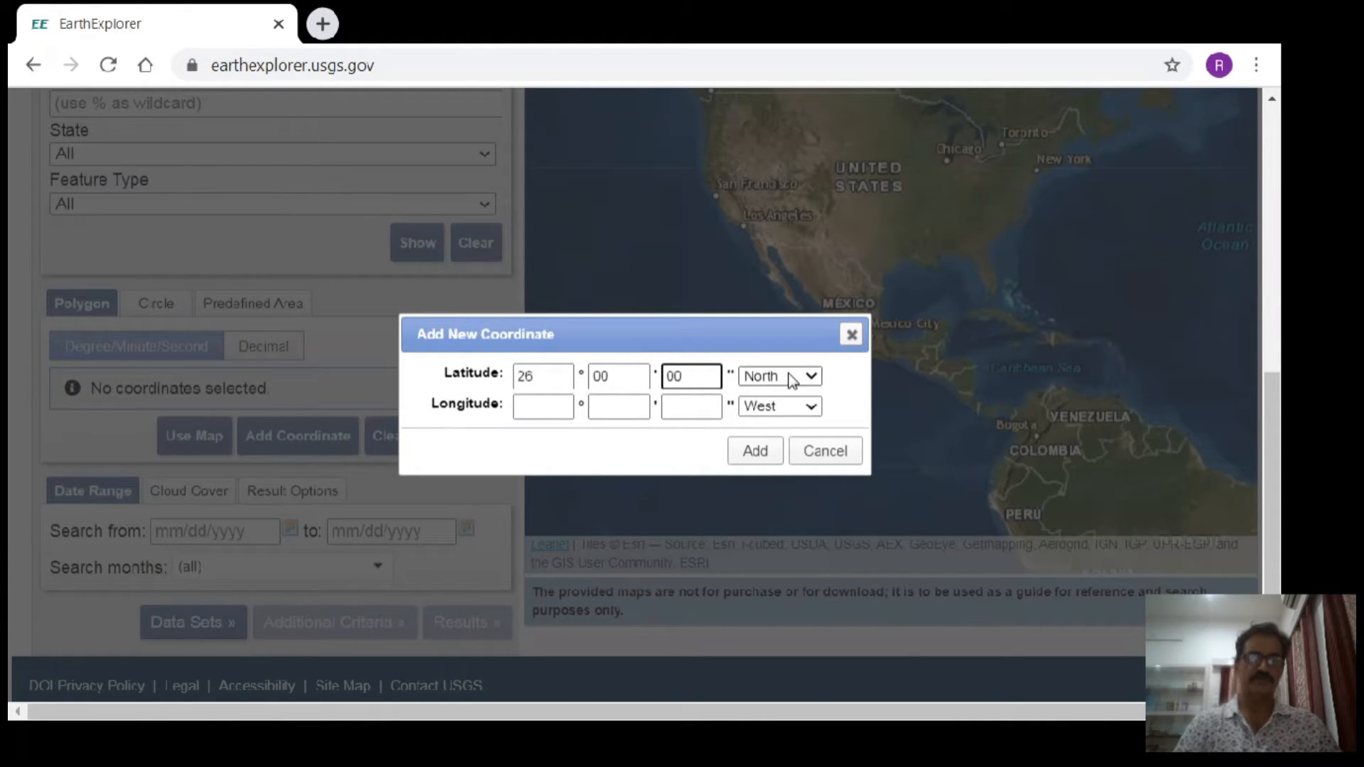
- Set the new coordinate's longitude to 73° 00' 00" East and add it to the polygon
click(554, 404)
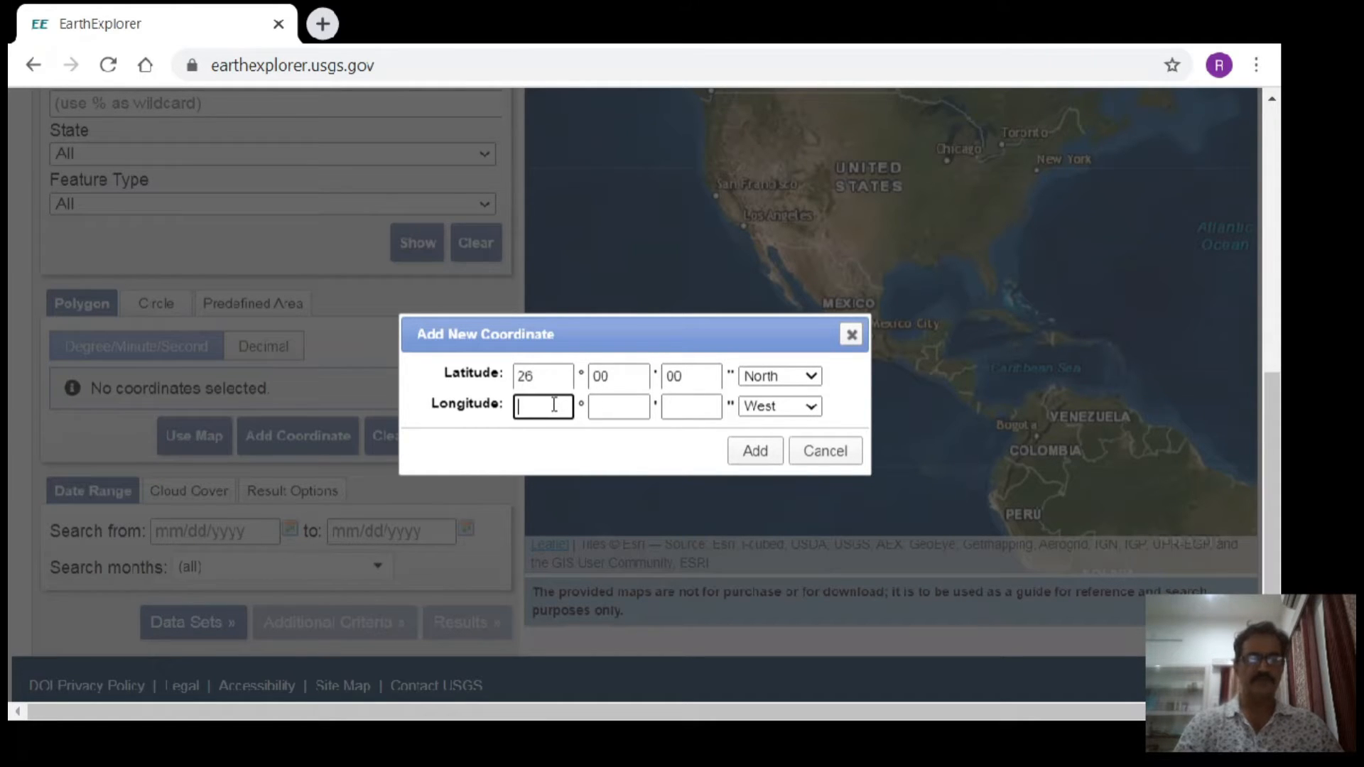
click(610, 402)
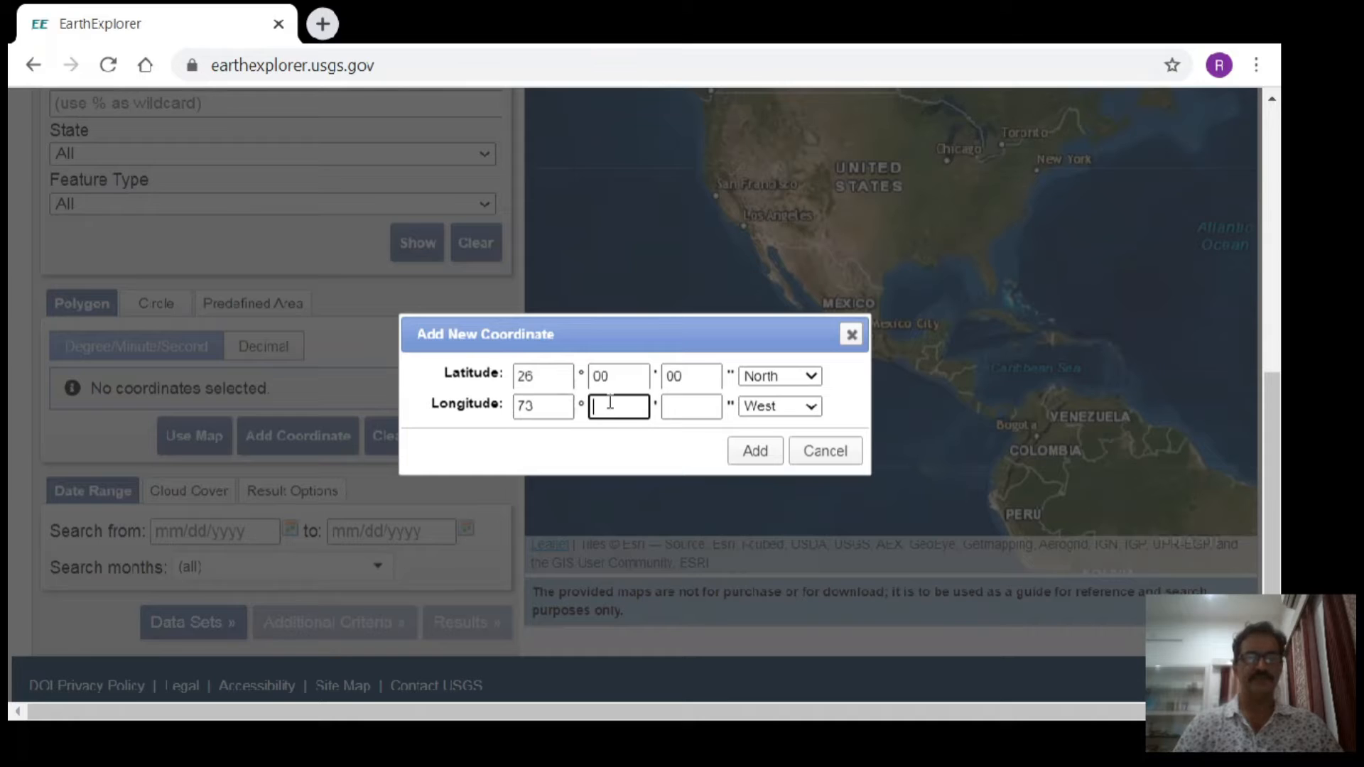
click(680, 408)
text(00)
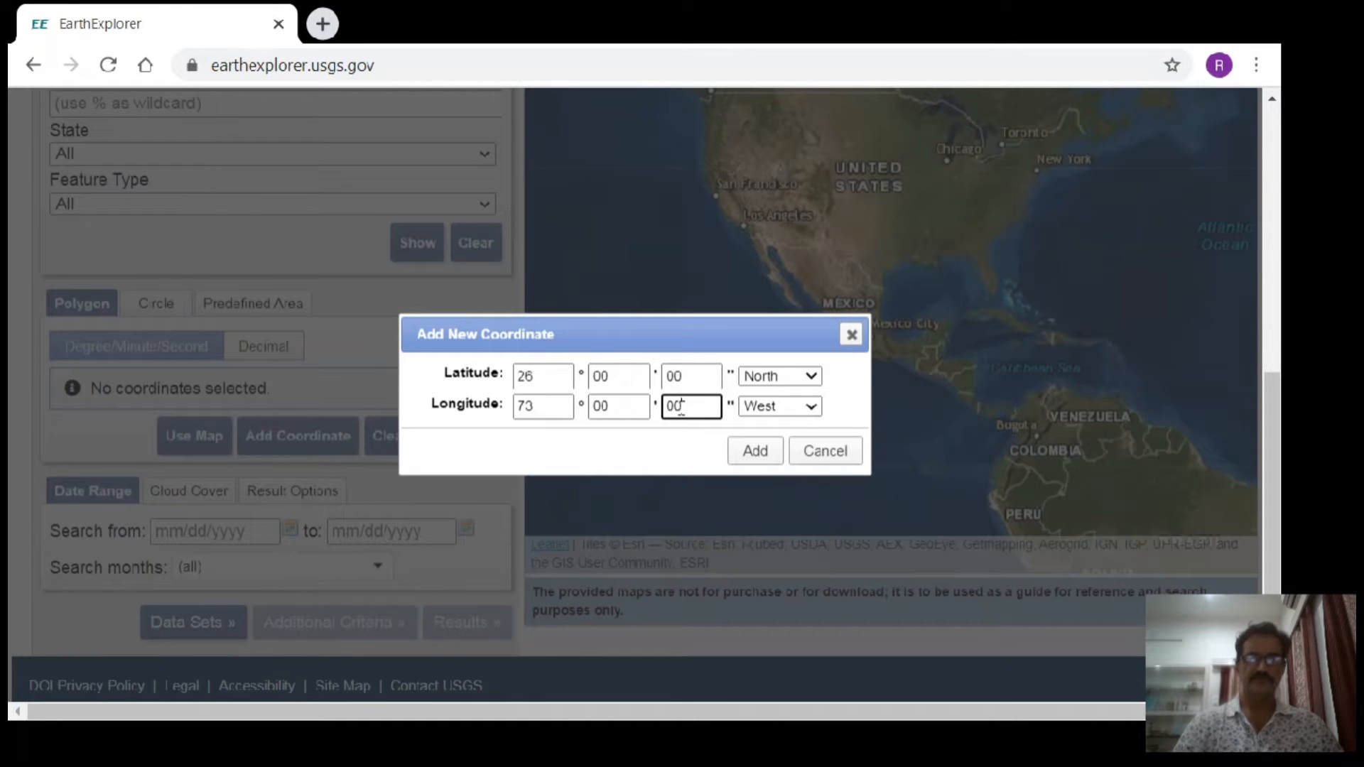
click(783, 405)
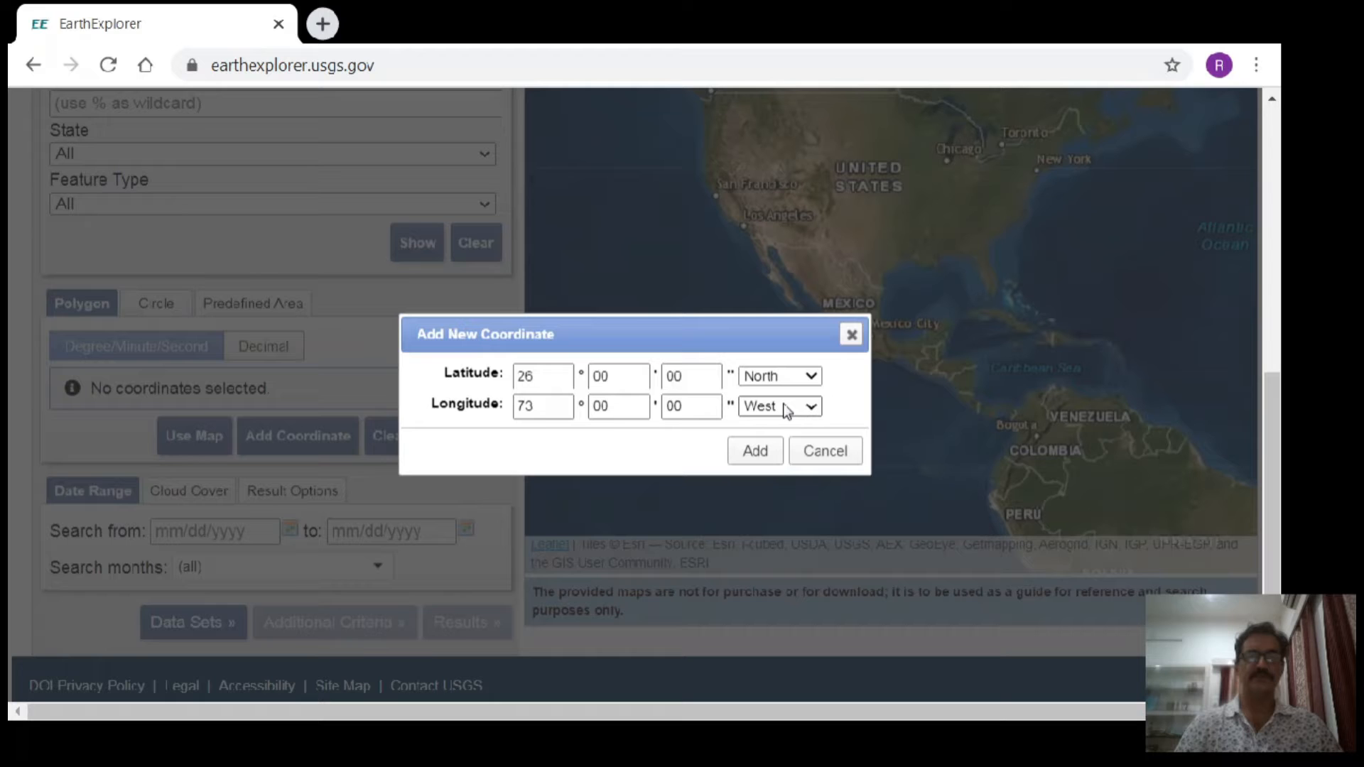
click(763, 444)
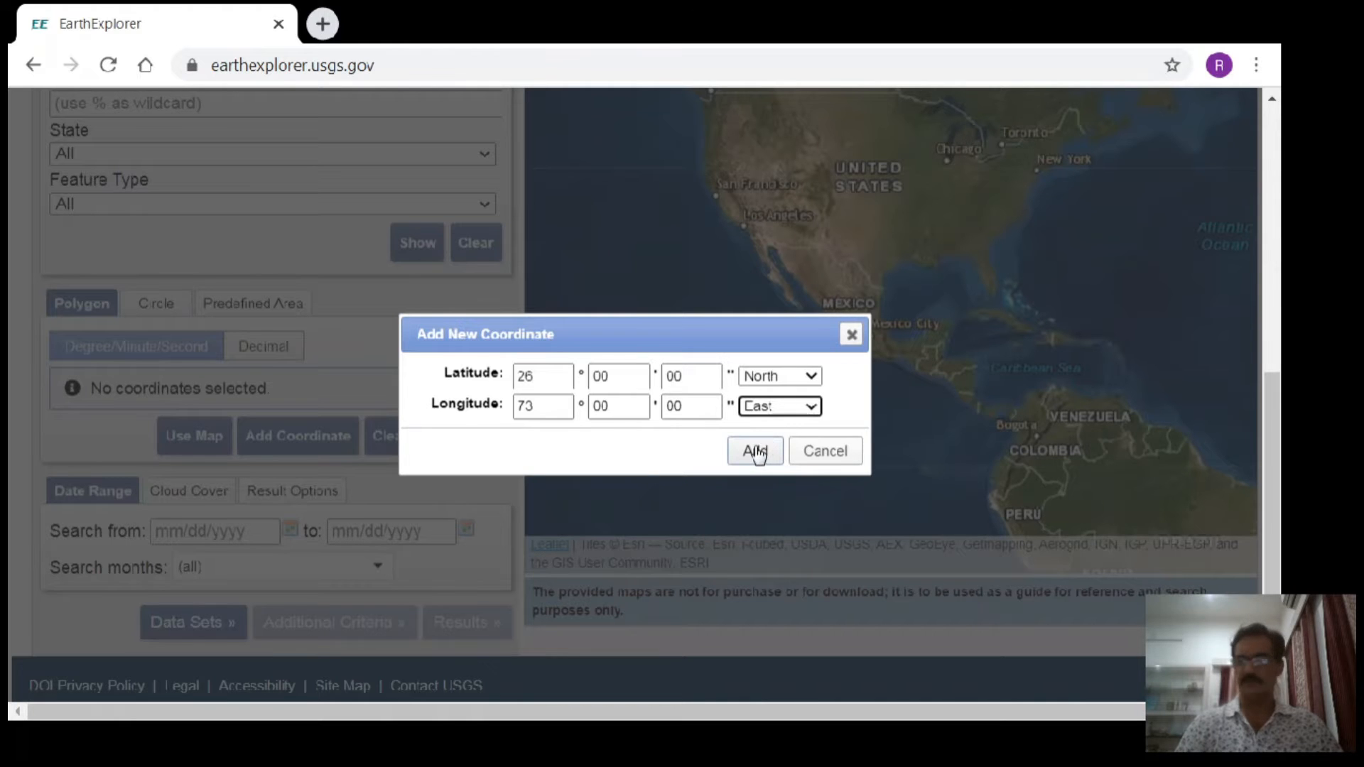
click(755, 447)
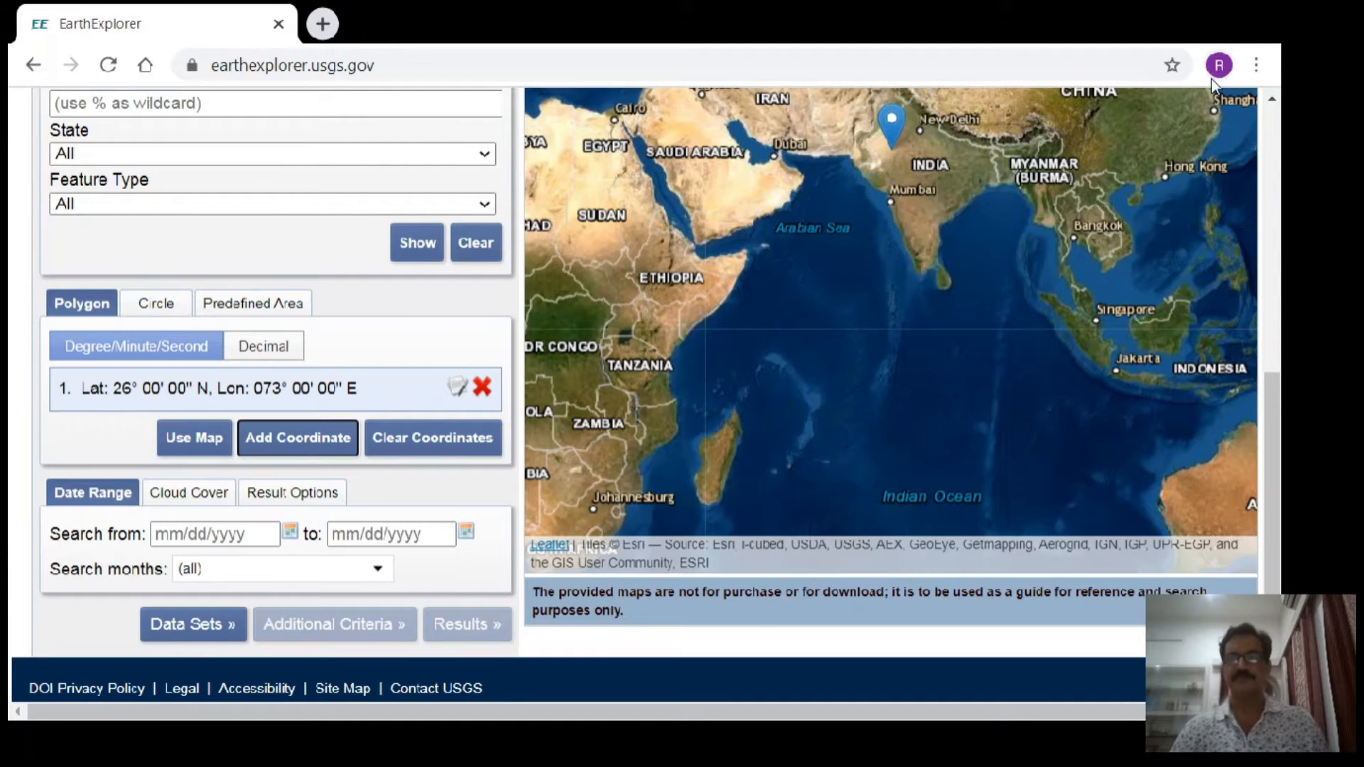
- Place two coincident polygon points on the map just southeast of the first marker, at about 25° 19' 27" N, 73° 38' 04" E
scroll(1267, 103, up, 2)
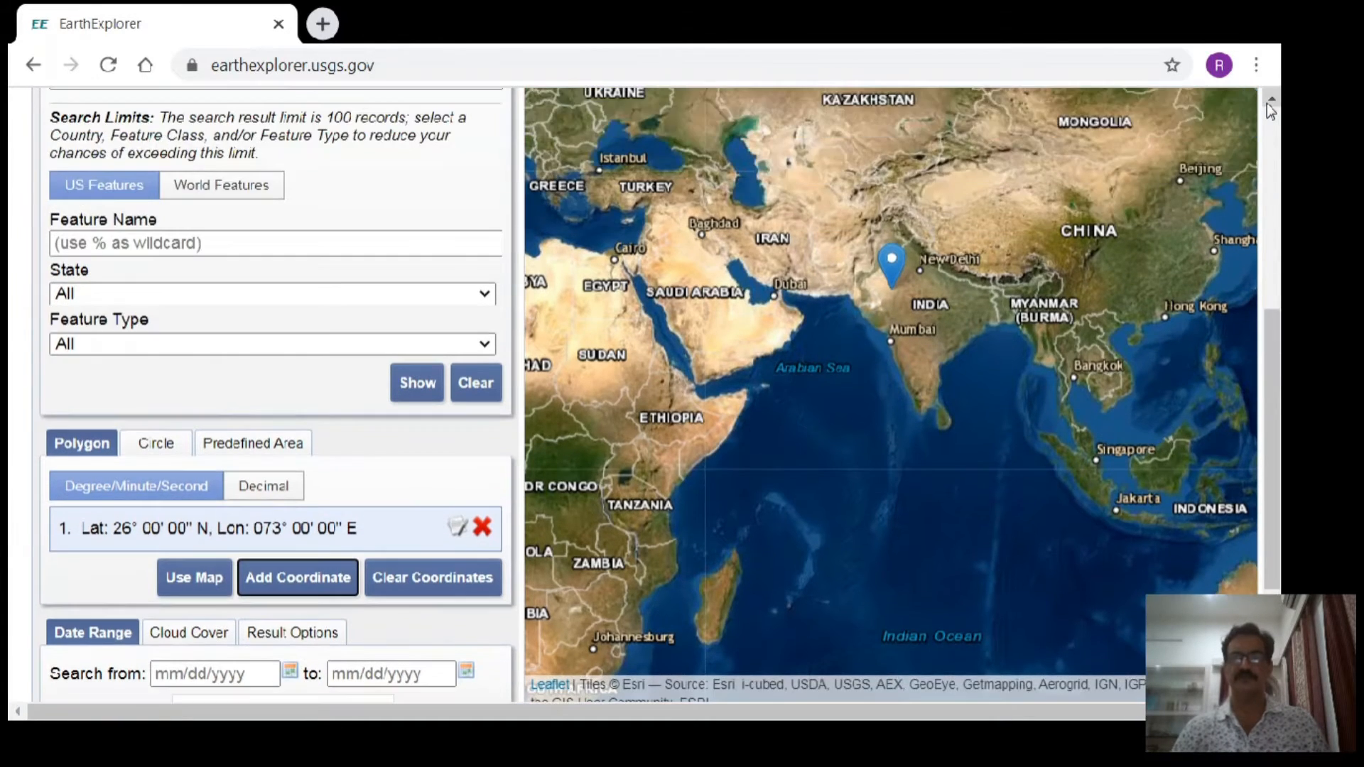
scroll(1267, 104, up, 1)
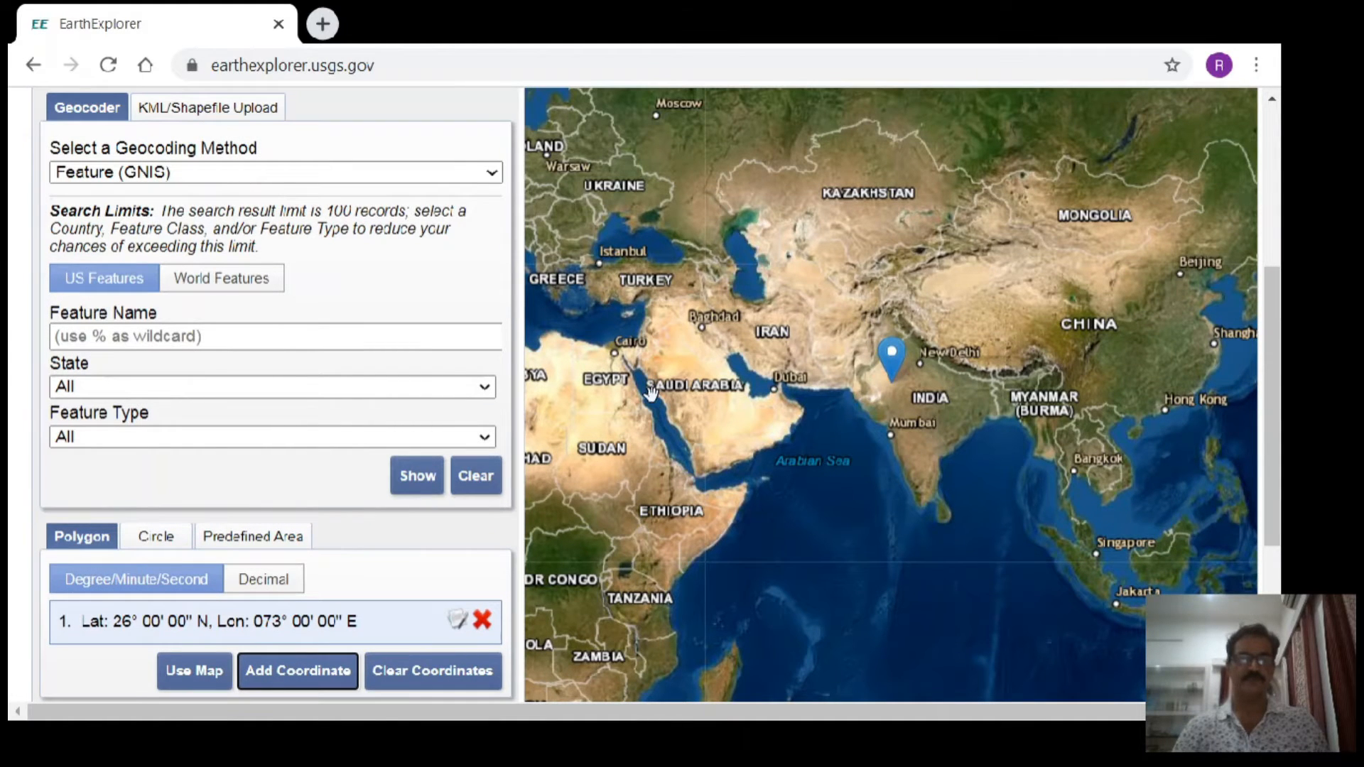
click(896, 386)
click(896, 386)
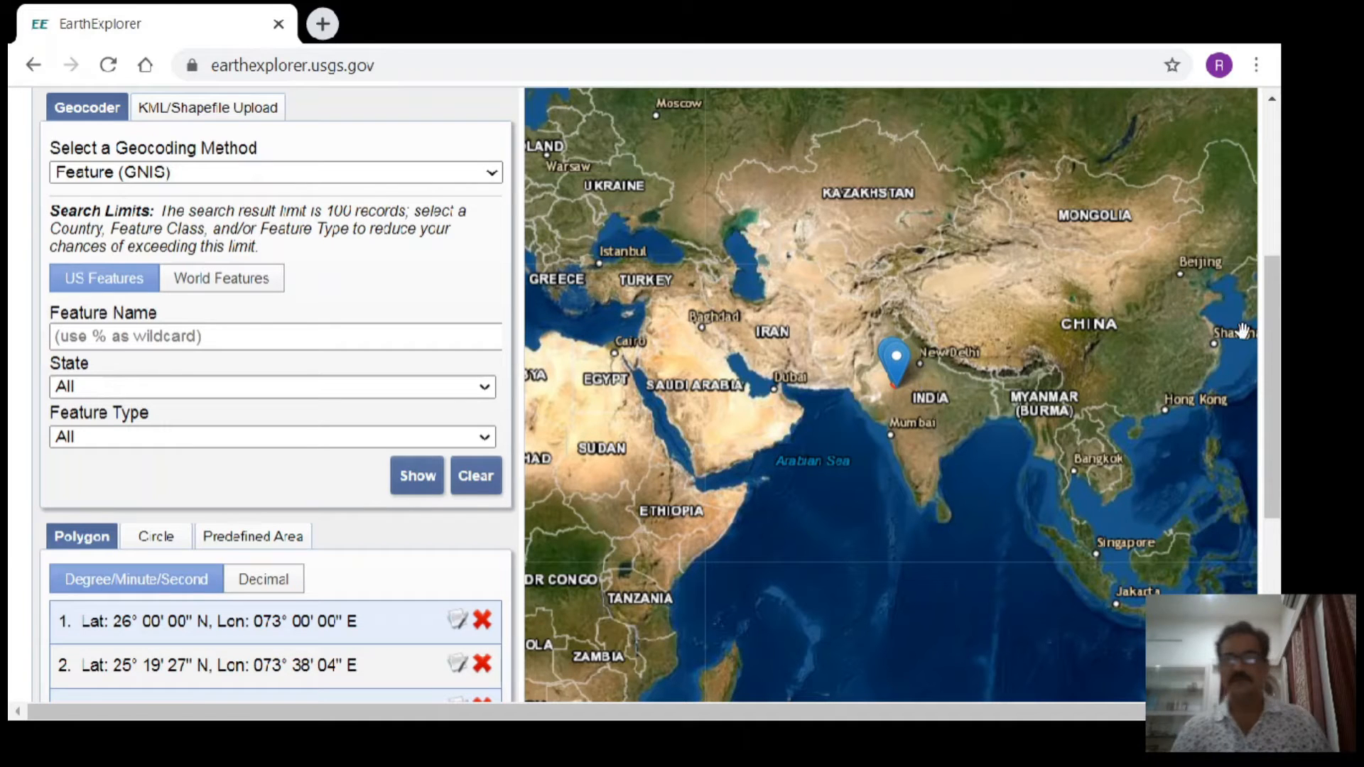
- Examine the markers near Jodhpur and Pali up close on the map and review the polygon's coordinate list
drag(1276, 304, 1272, 246)
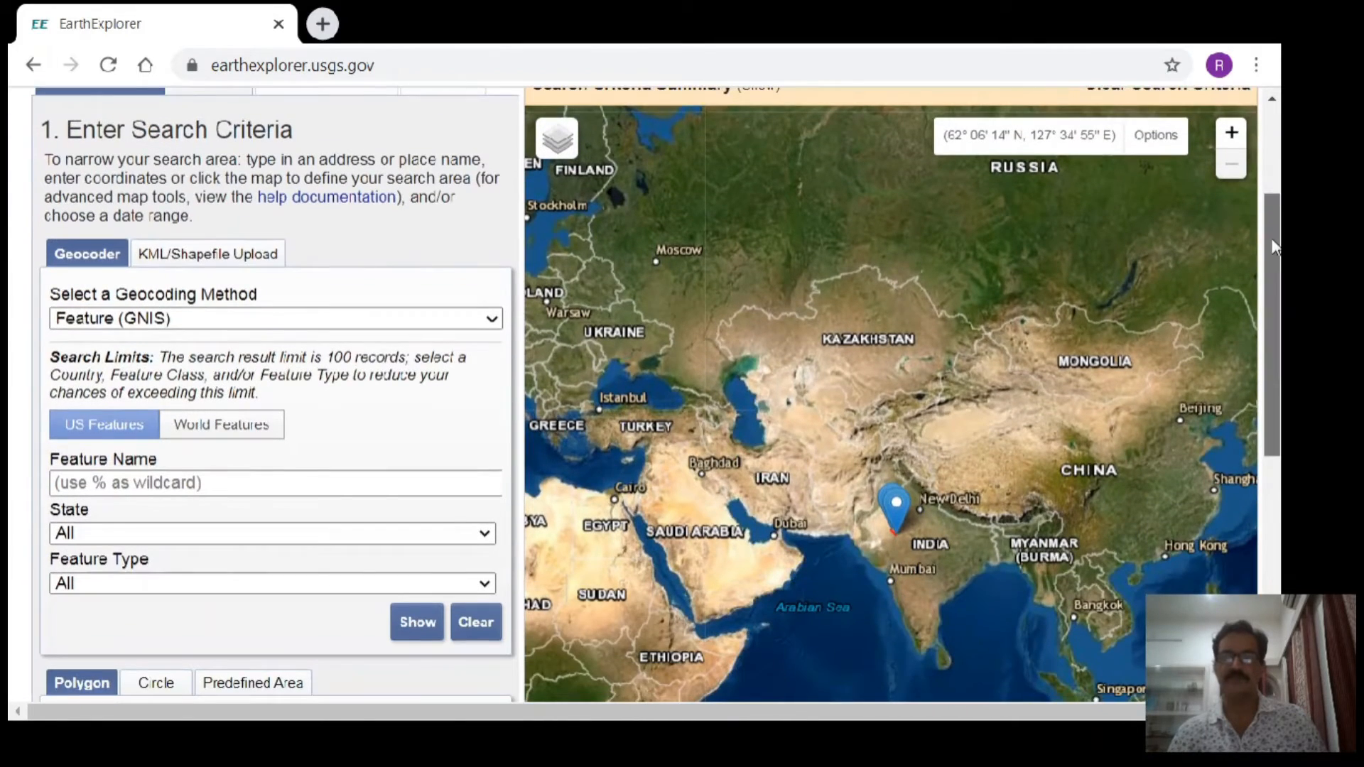
click(1231, 135)
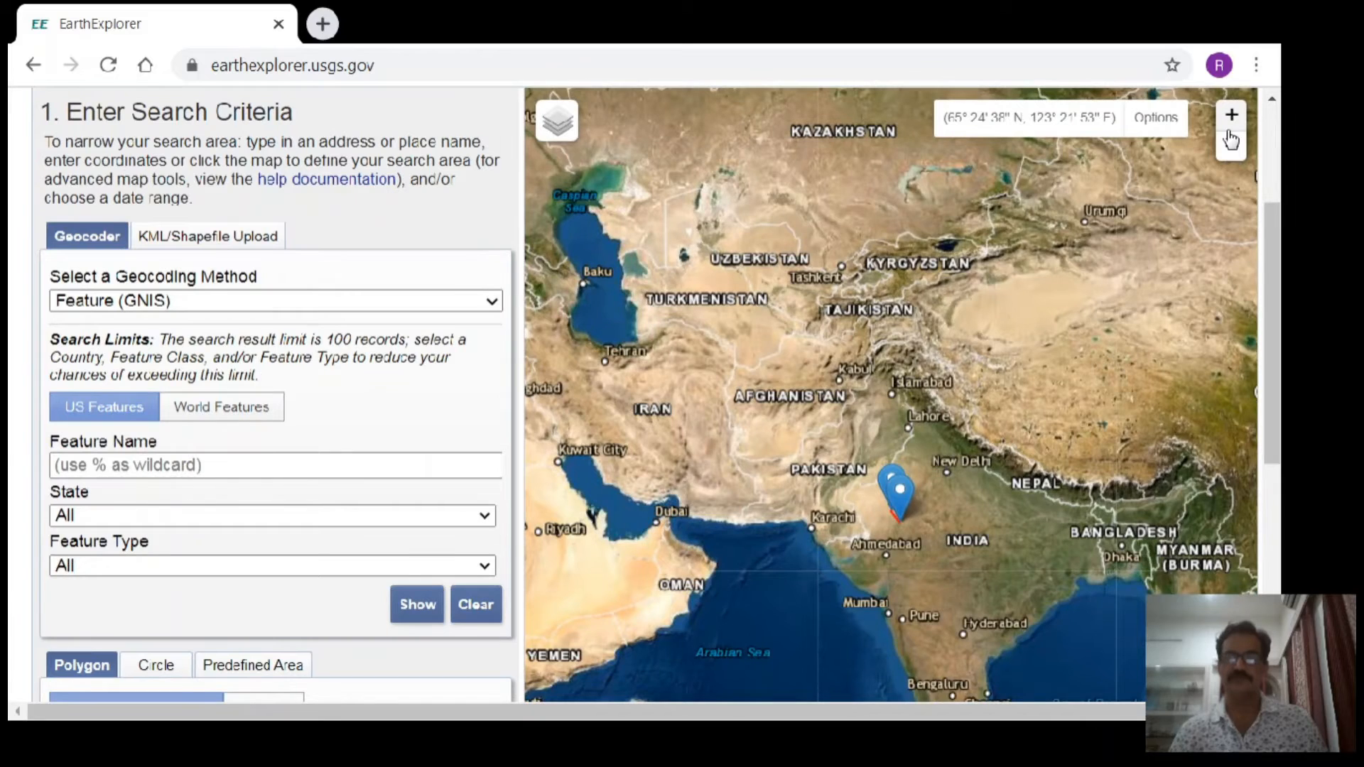
click(1231, 121)
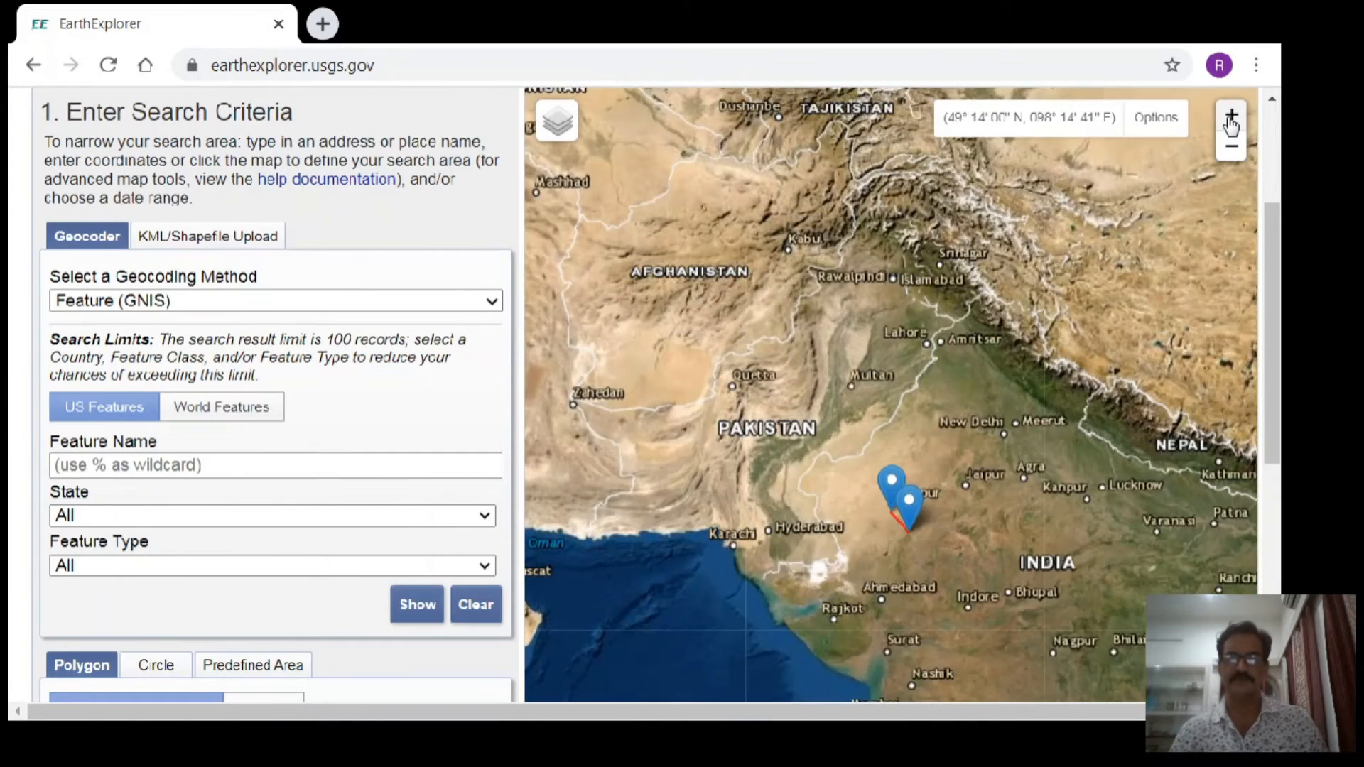
click(1231, 121)
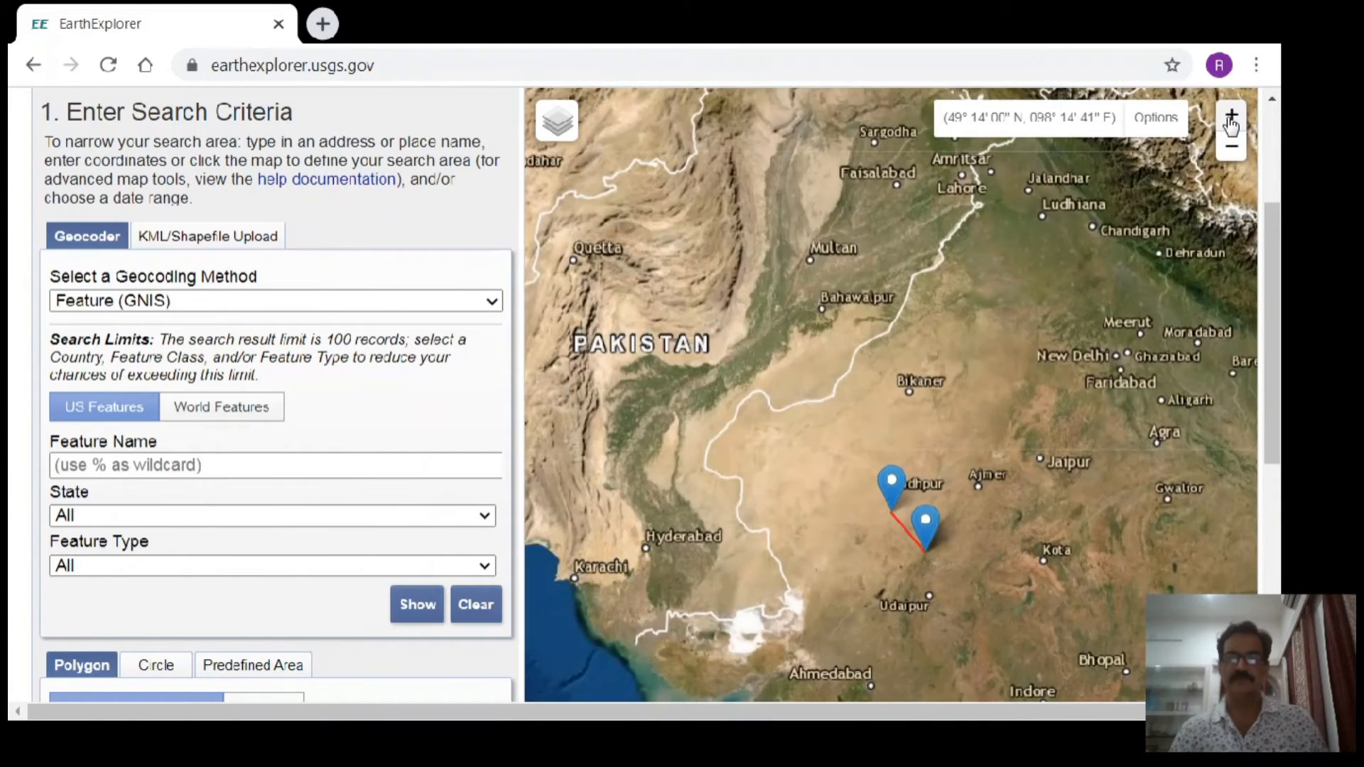
click(1231, 121)
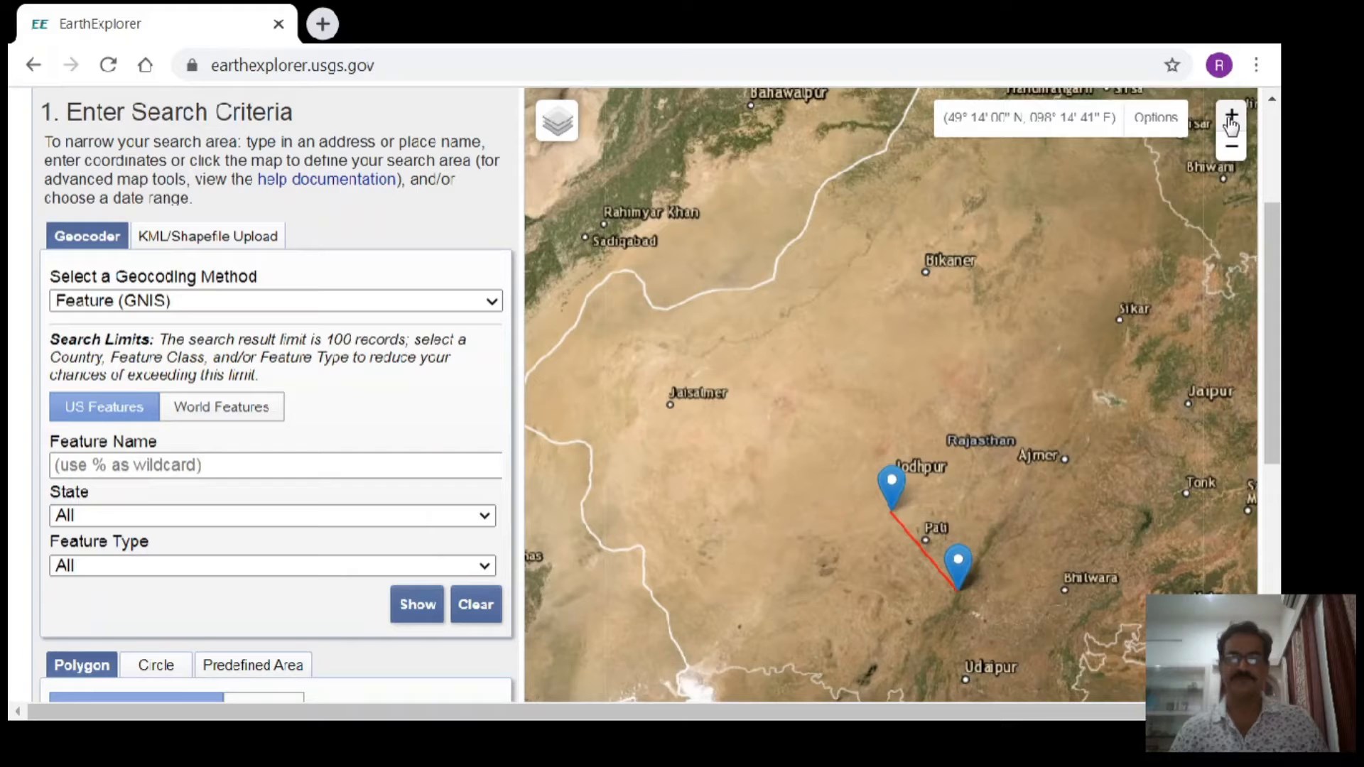
mouse_move(1274, 285)
mouse_down()
mouse_move(1272, 304)
mouse_move(1273, 269)
mouse_up()
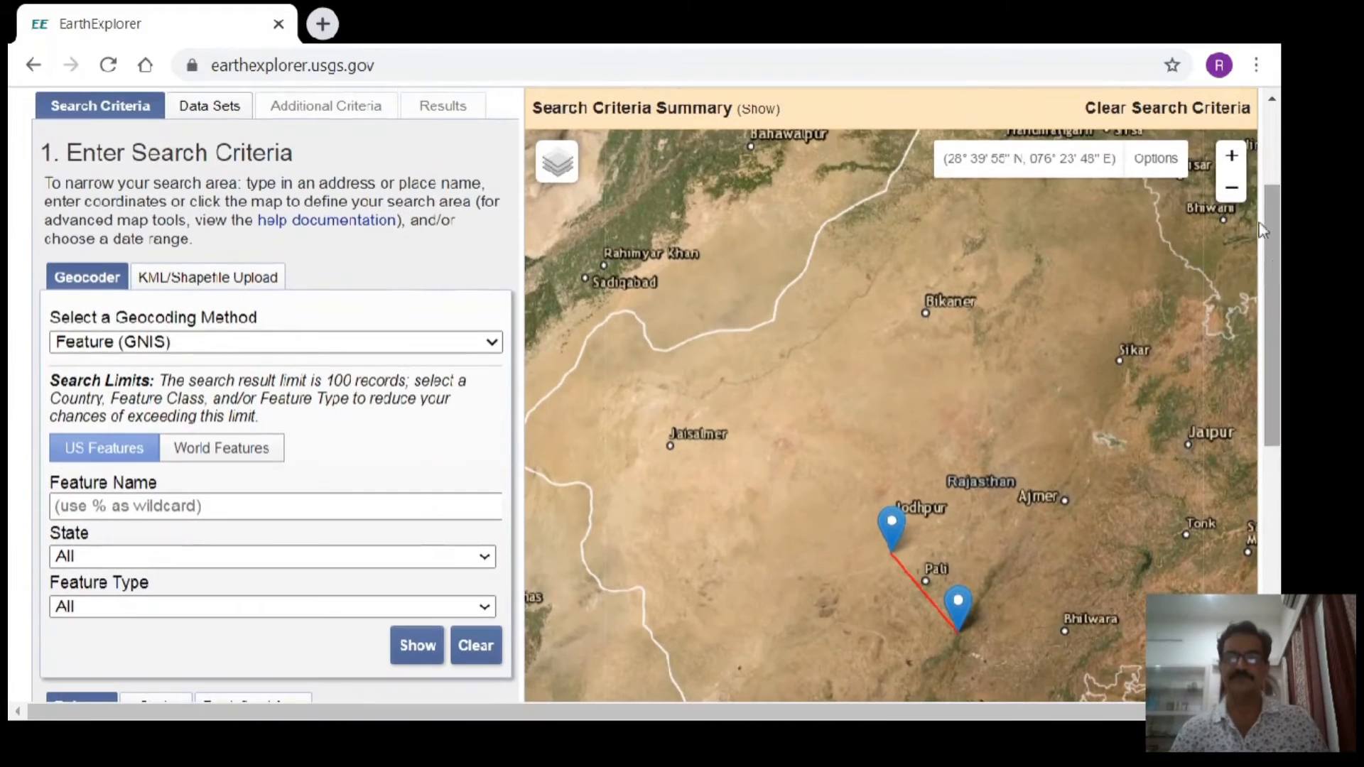
click(1238, 159)
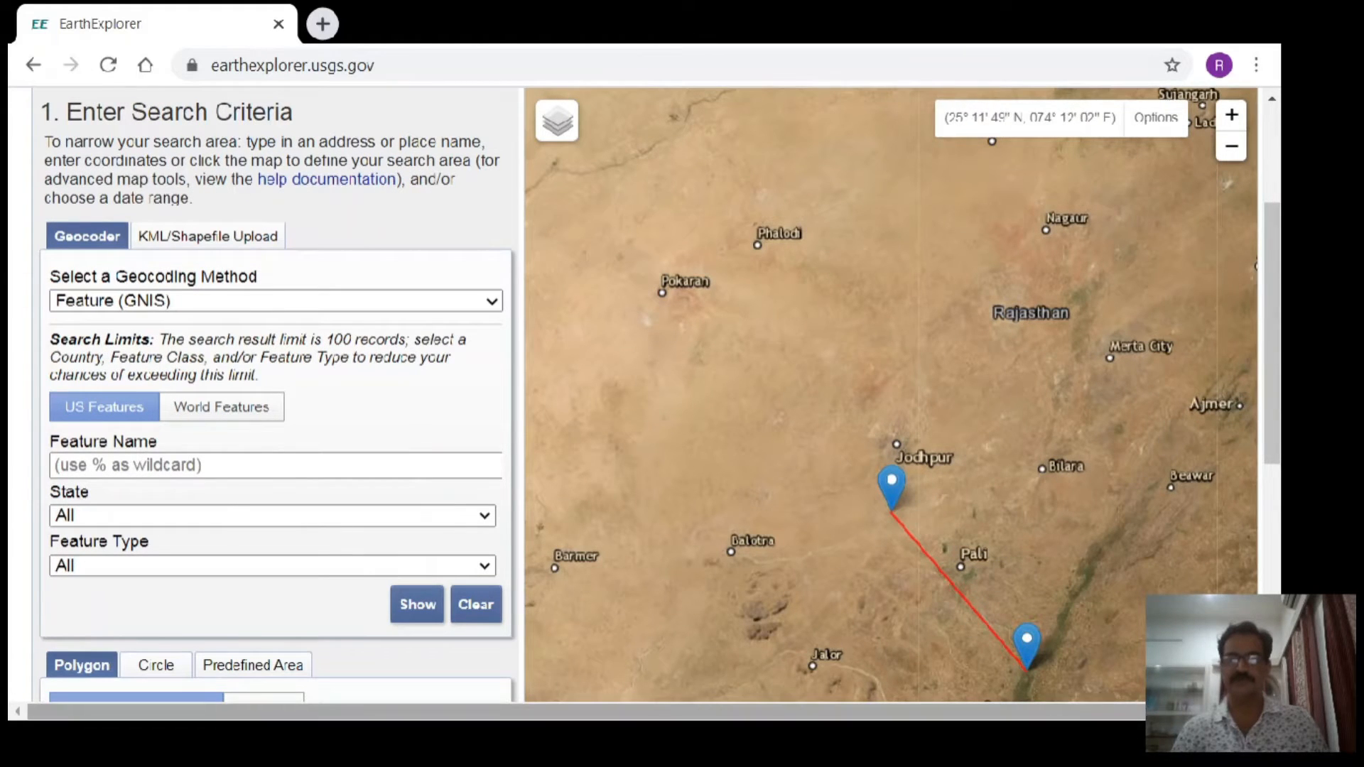
scroll(632, 397, right, 1)
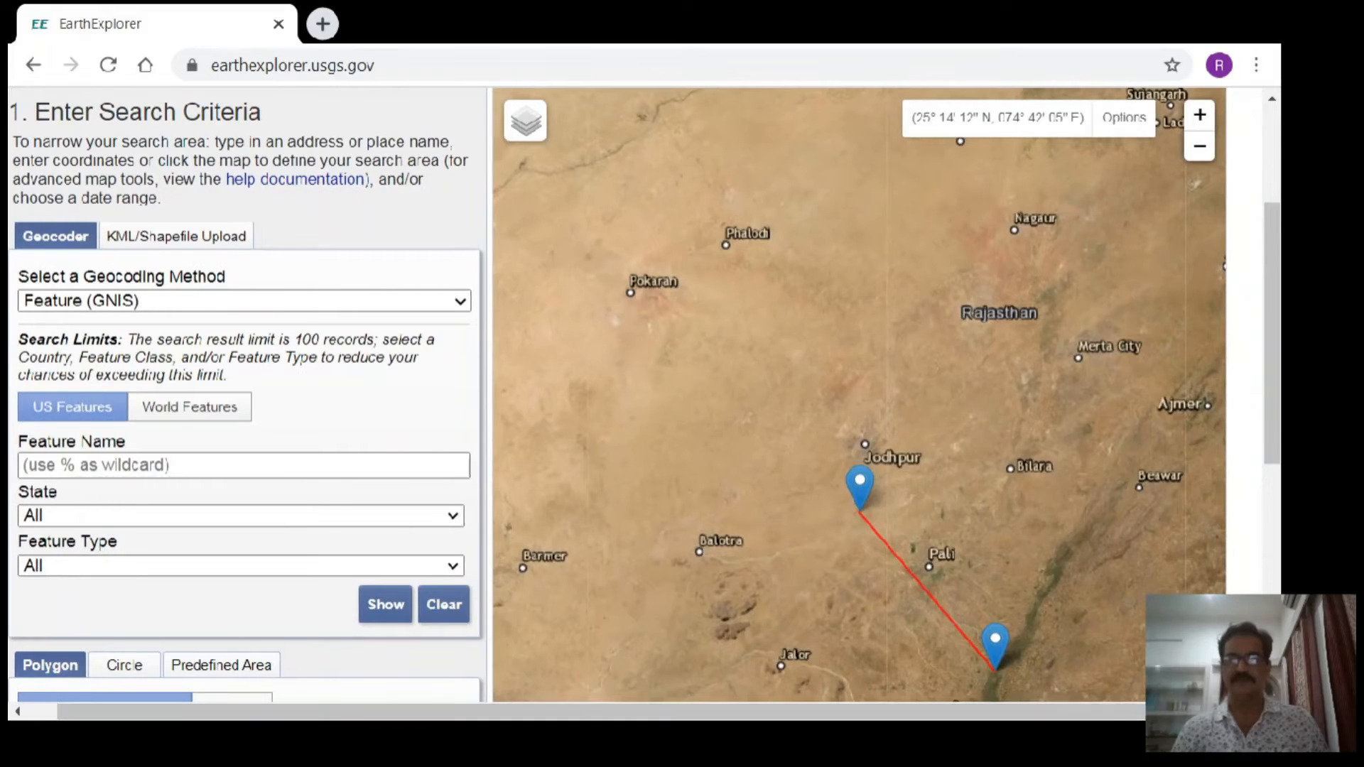
scroll(1250, 398, down, 2)
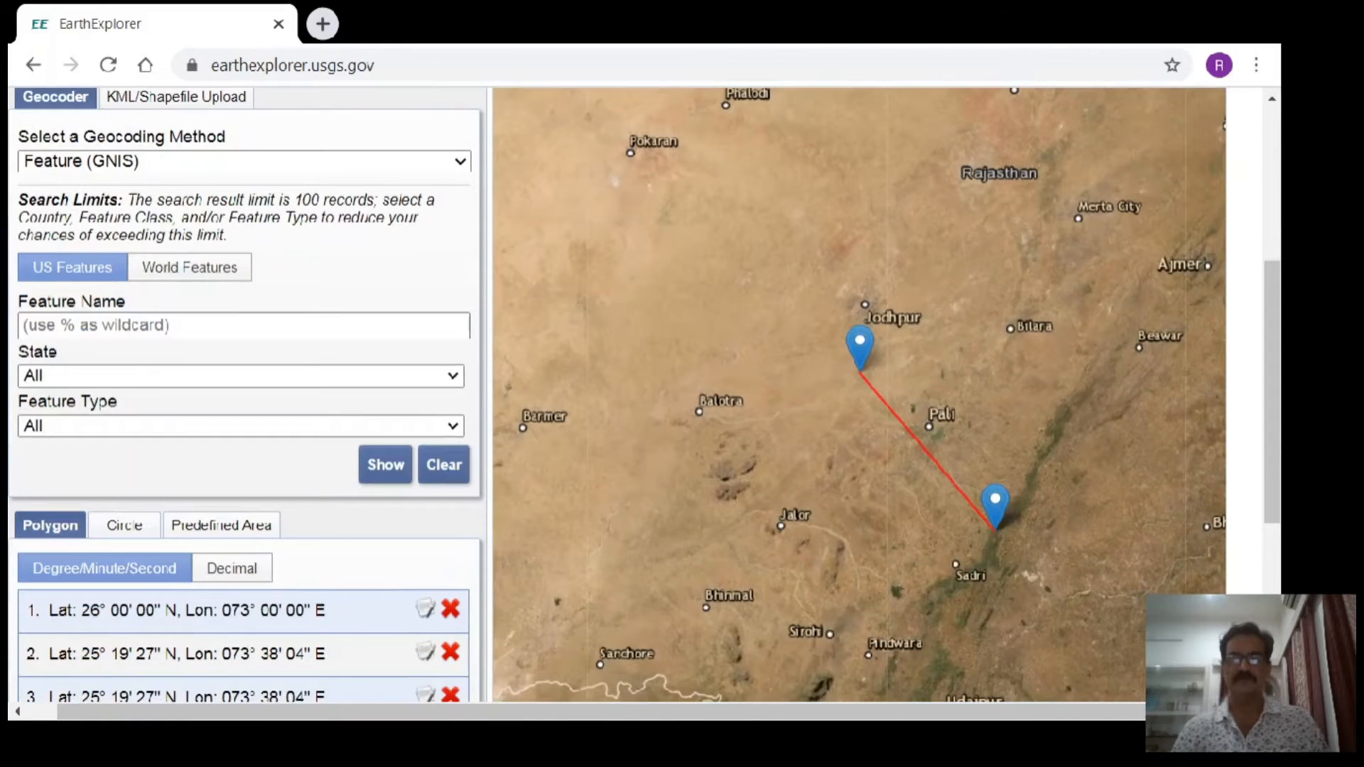
scroll(643, 394, down, 1)
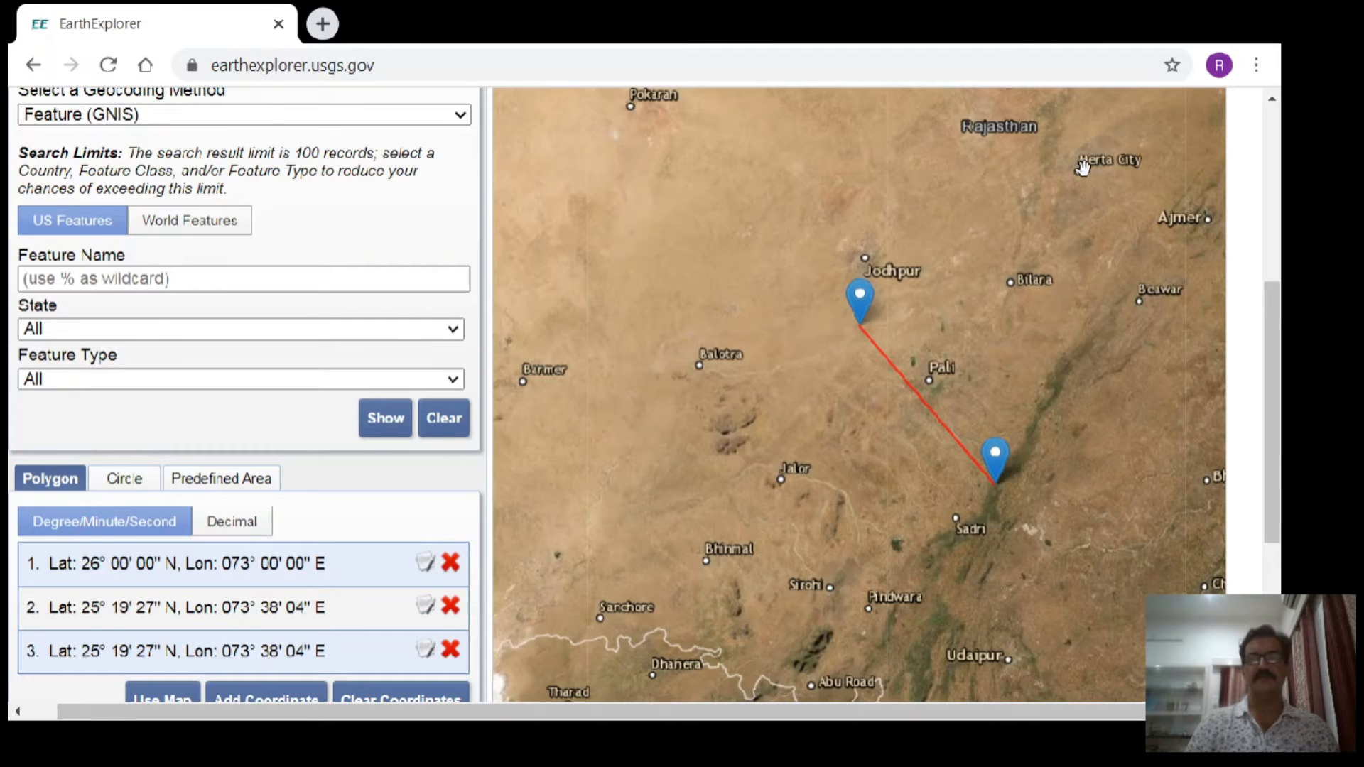
- Add two more polygon points on the map just west of Ajmer to enclose a four-sided search area southeast of Jodhpur
drag(1267, 309, 1272, 206)
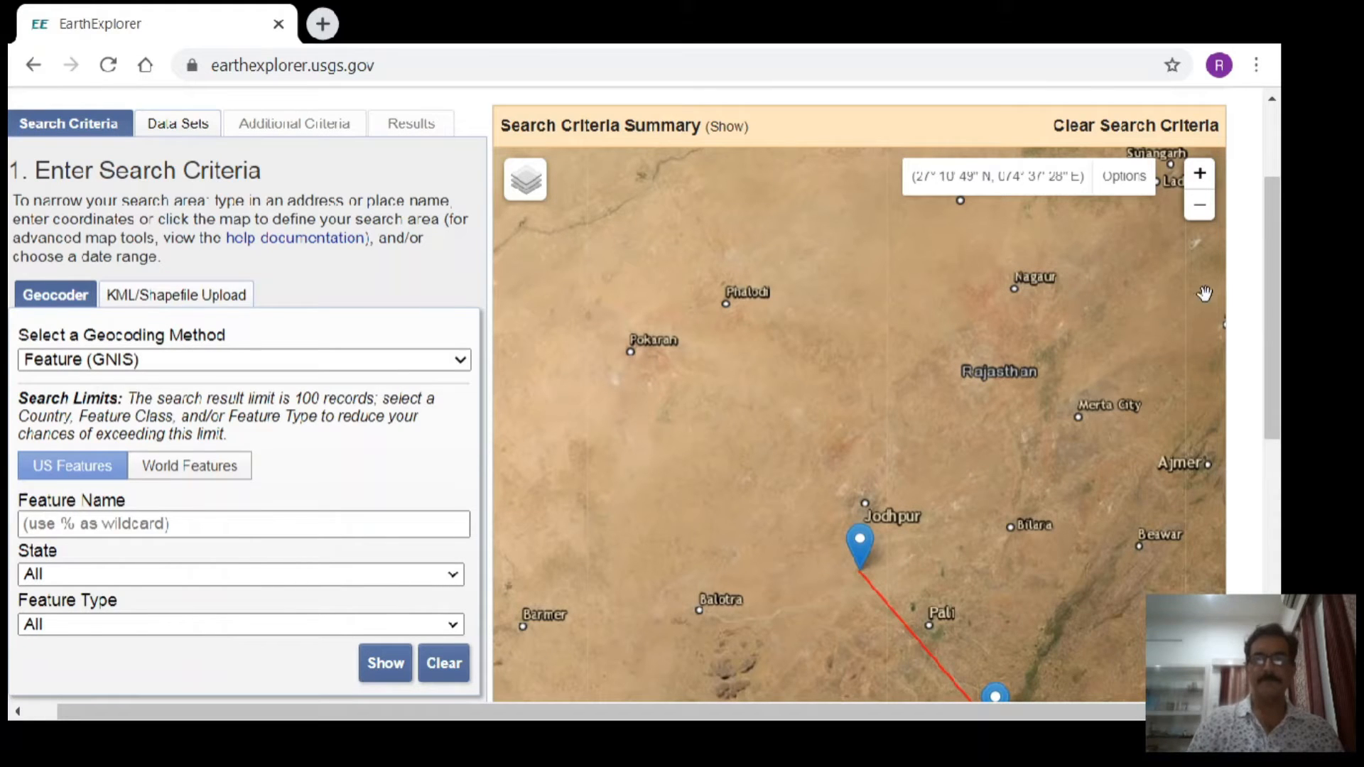
mouse_move(1265, 331)
mouse_down()
mouse_move(1268, 250)
mouse_move(1264, 314)
mouse_up()
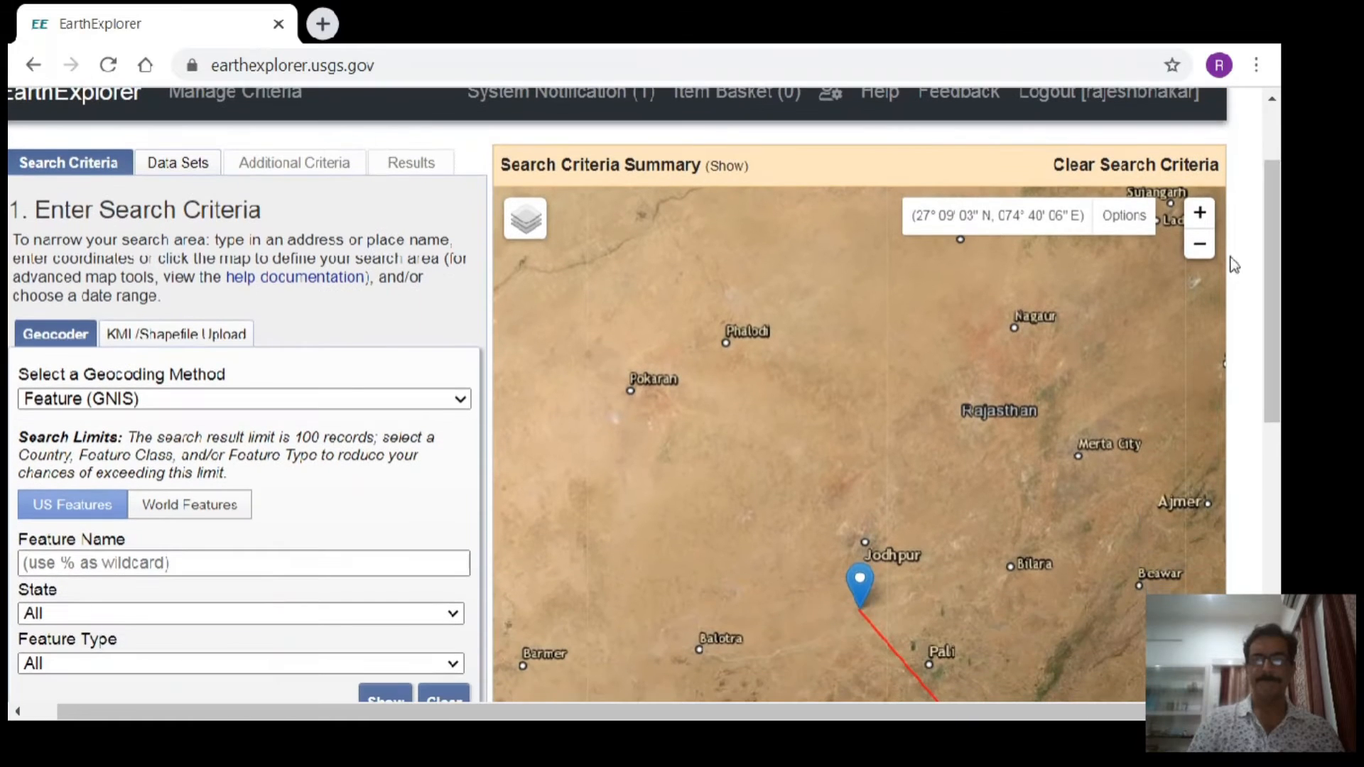
click(1205, 245)
scroll(1205, 245, down, 1)
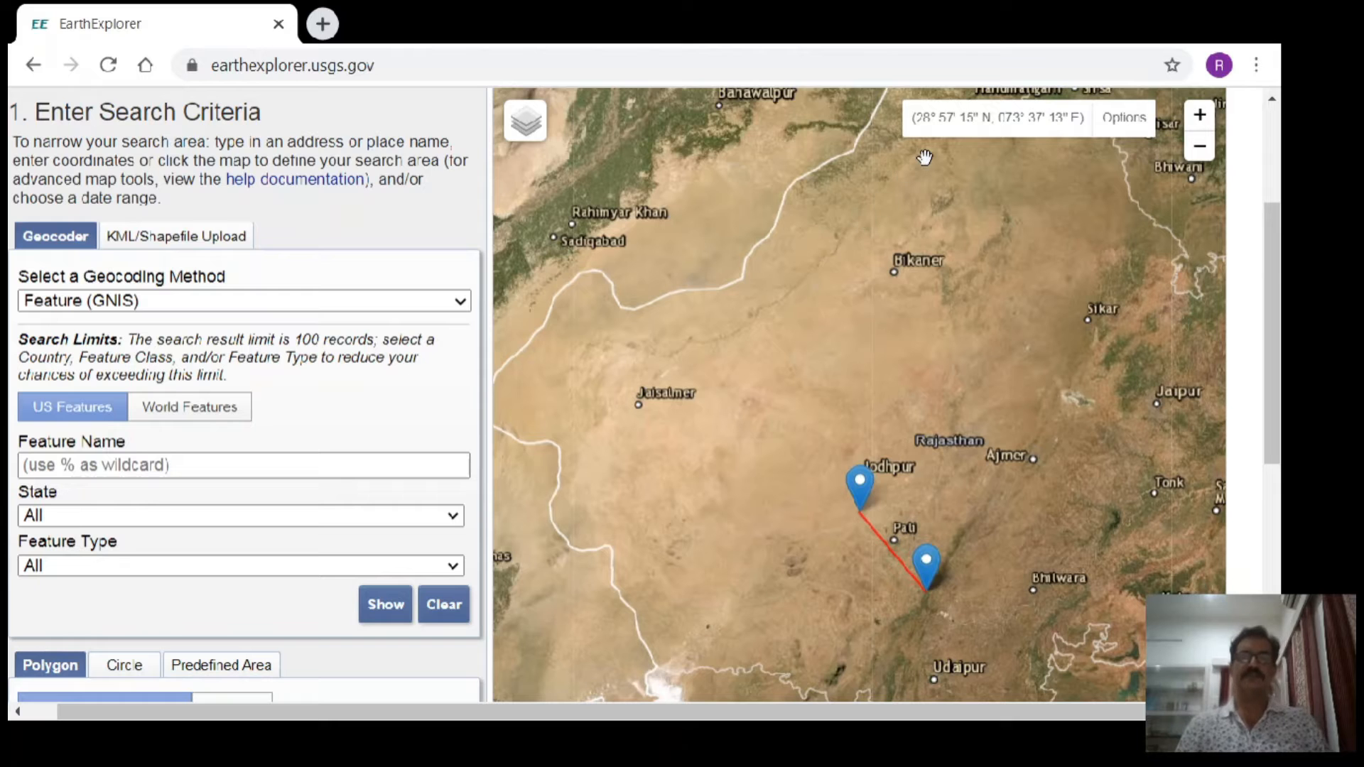
click(1273, 101)
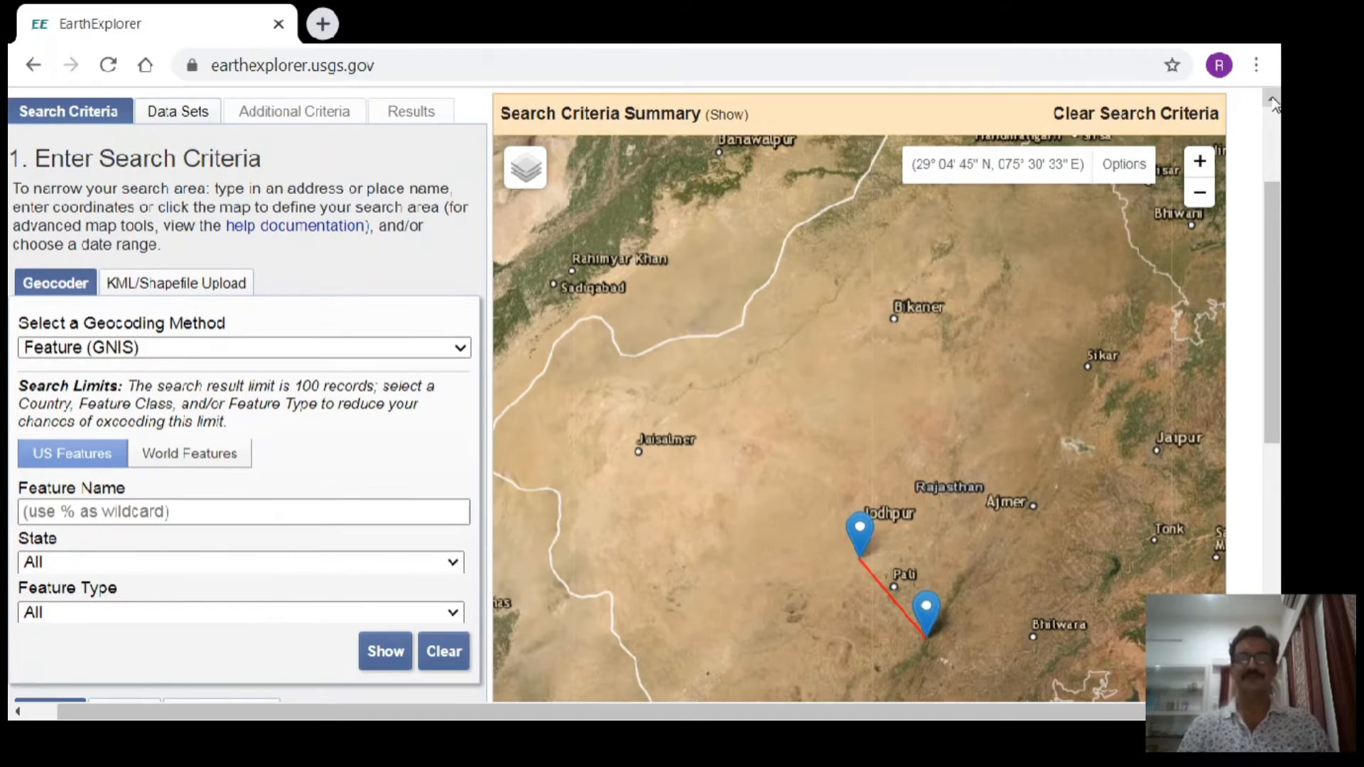
click(1200, 196)
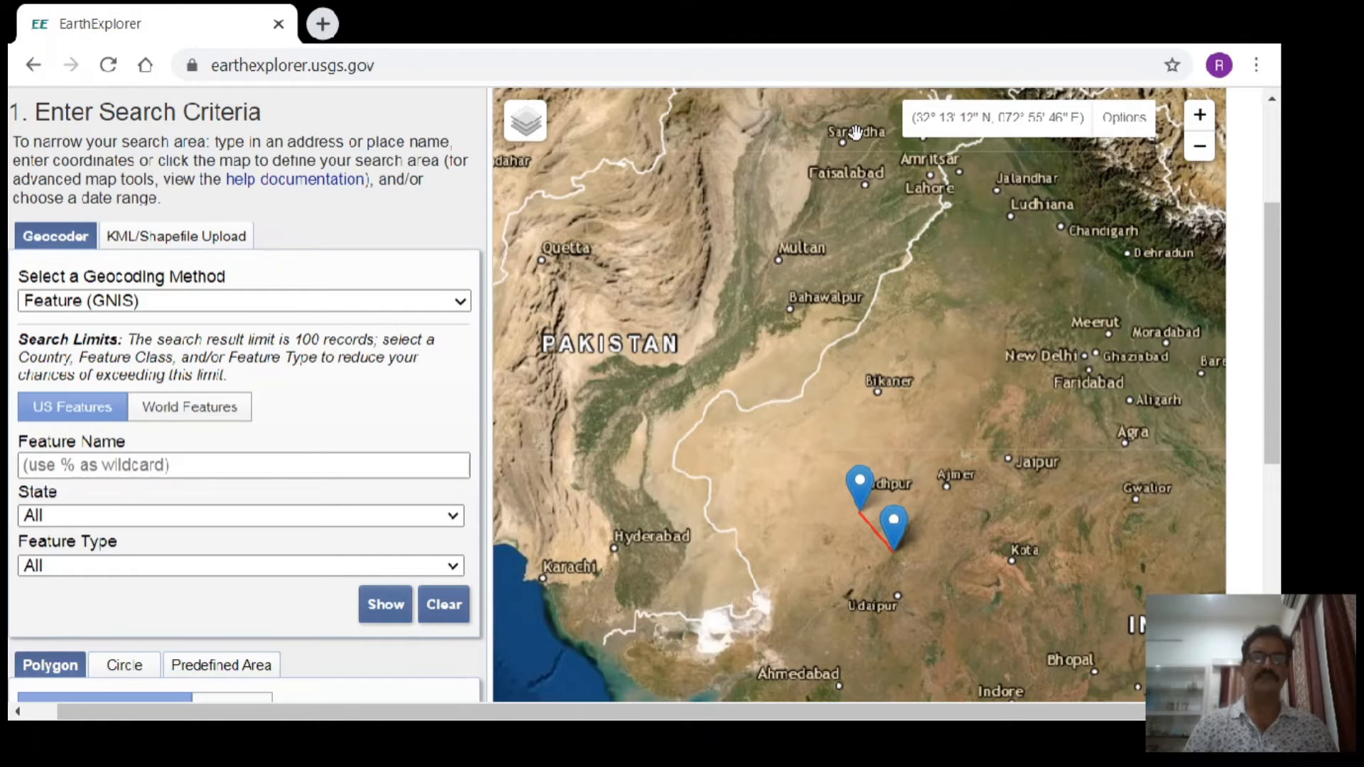
scroll(856, 133, down, 1)
scroll(858, 132, up, 1)
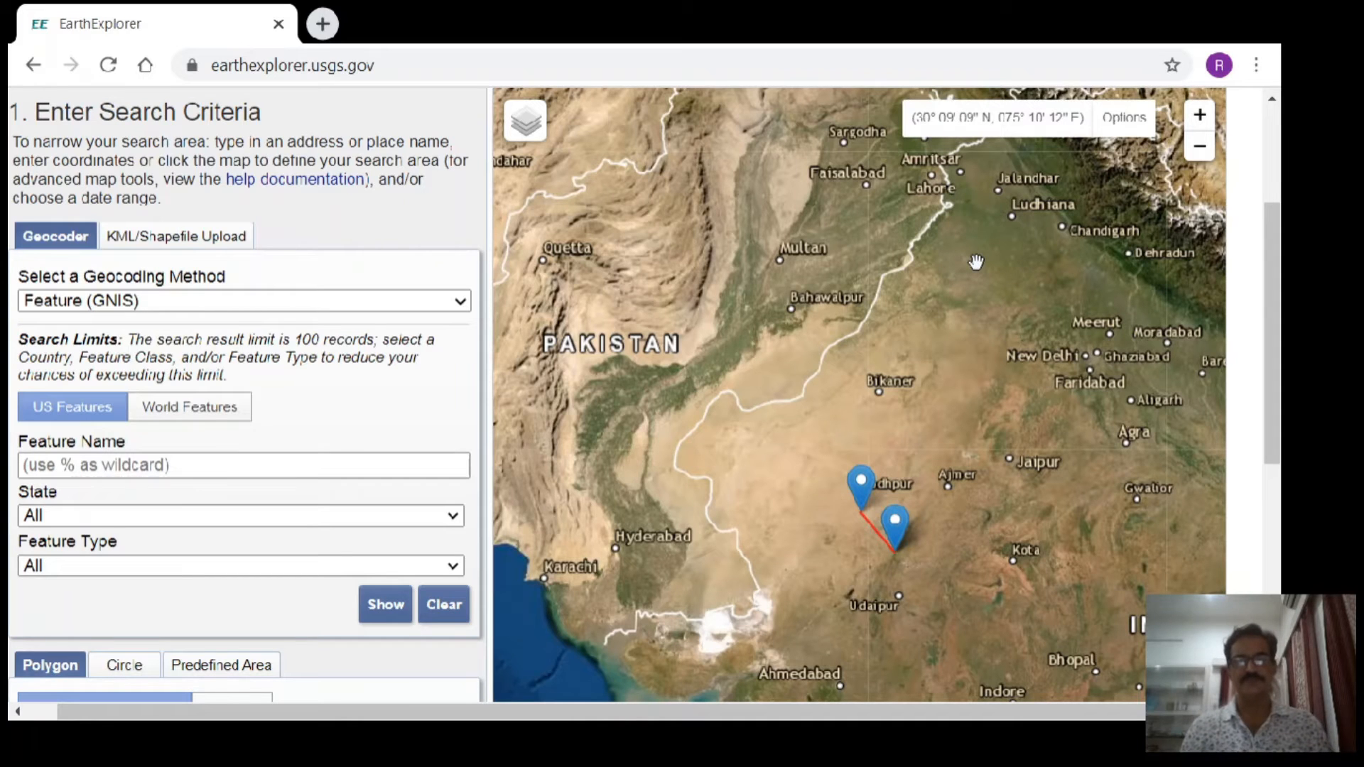
drag(1269, 313, 1269, 385)
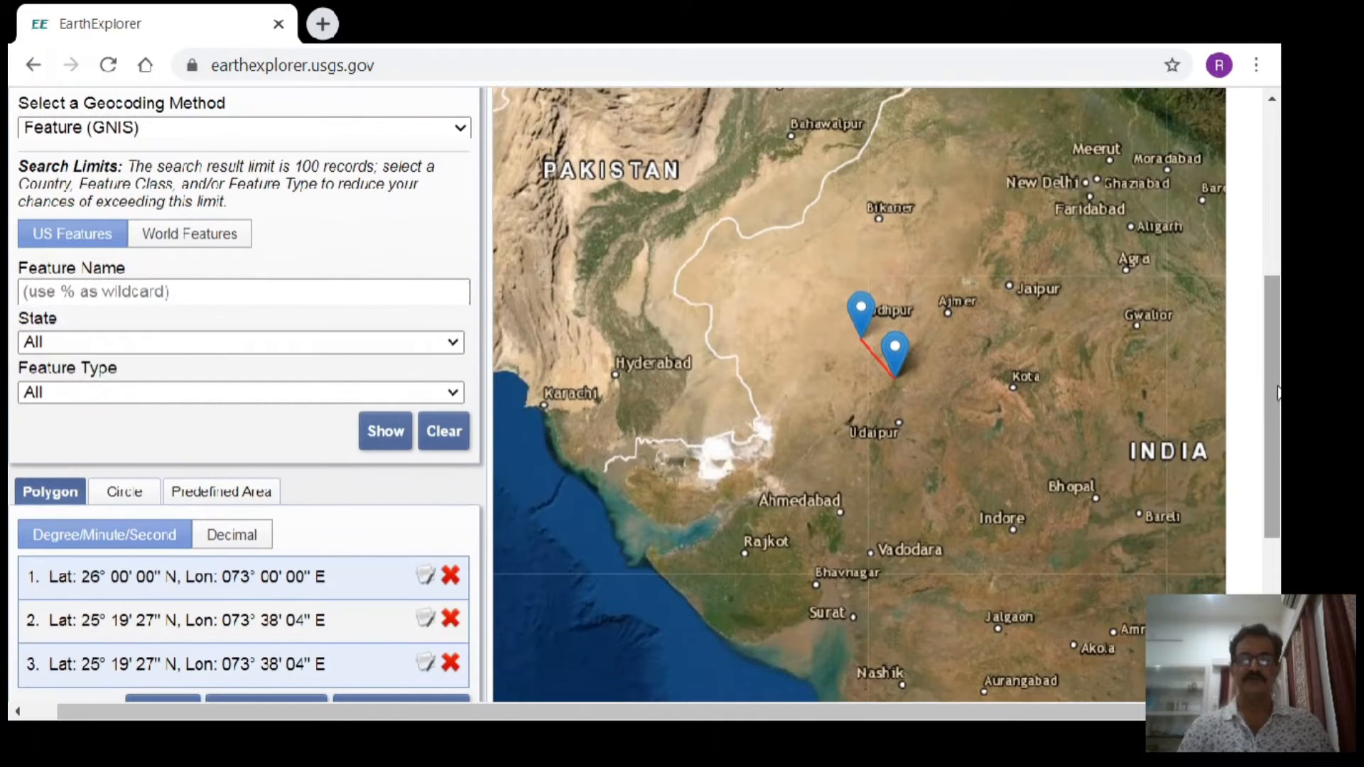
click(934, 318)
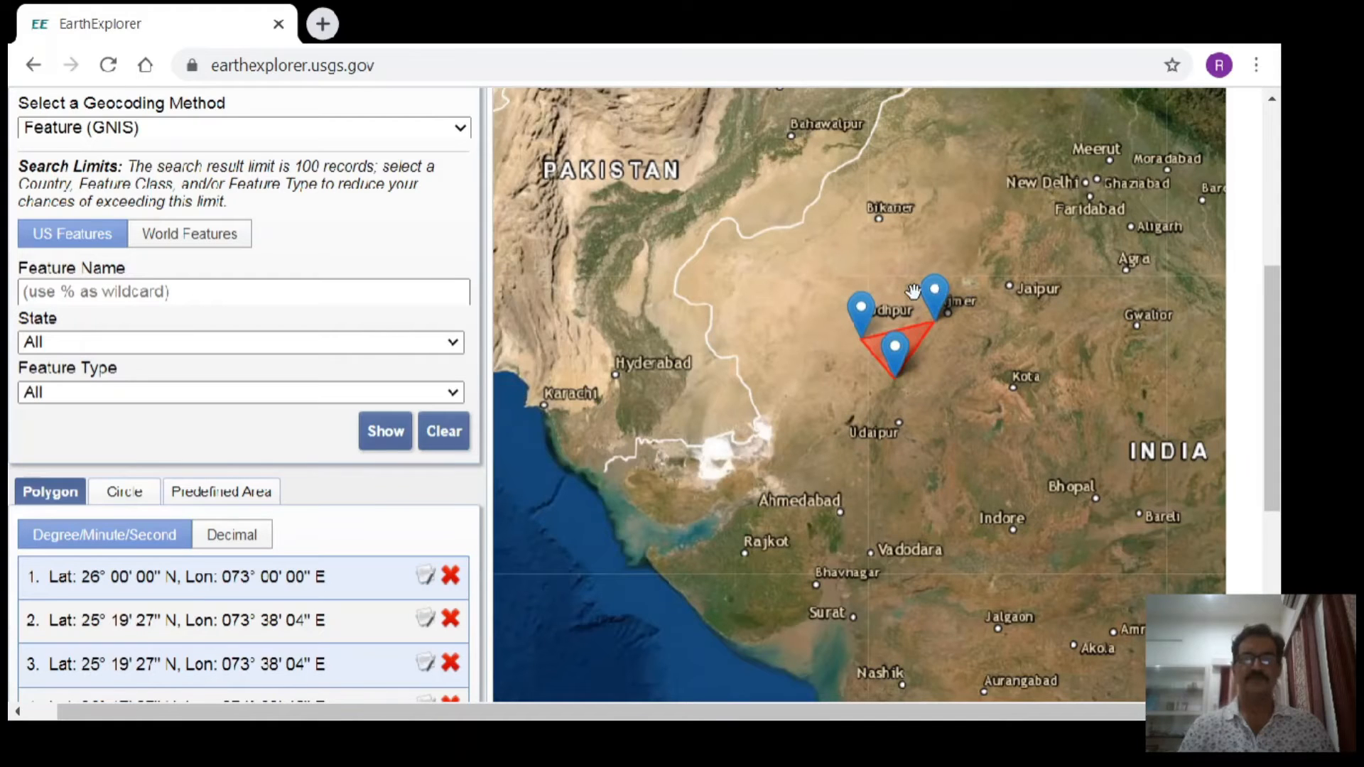
click(916, 298)
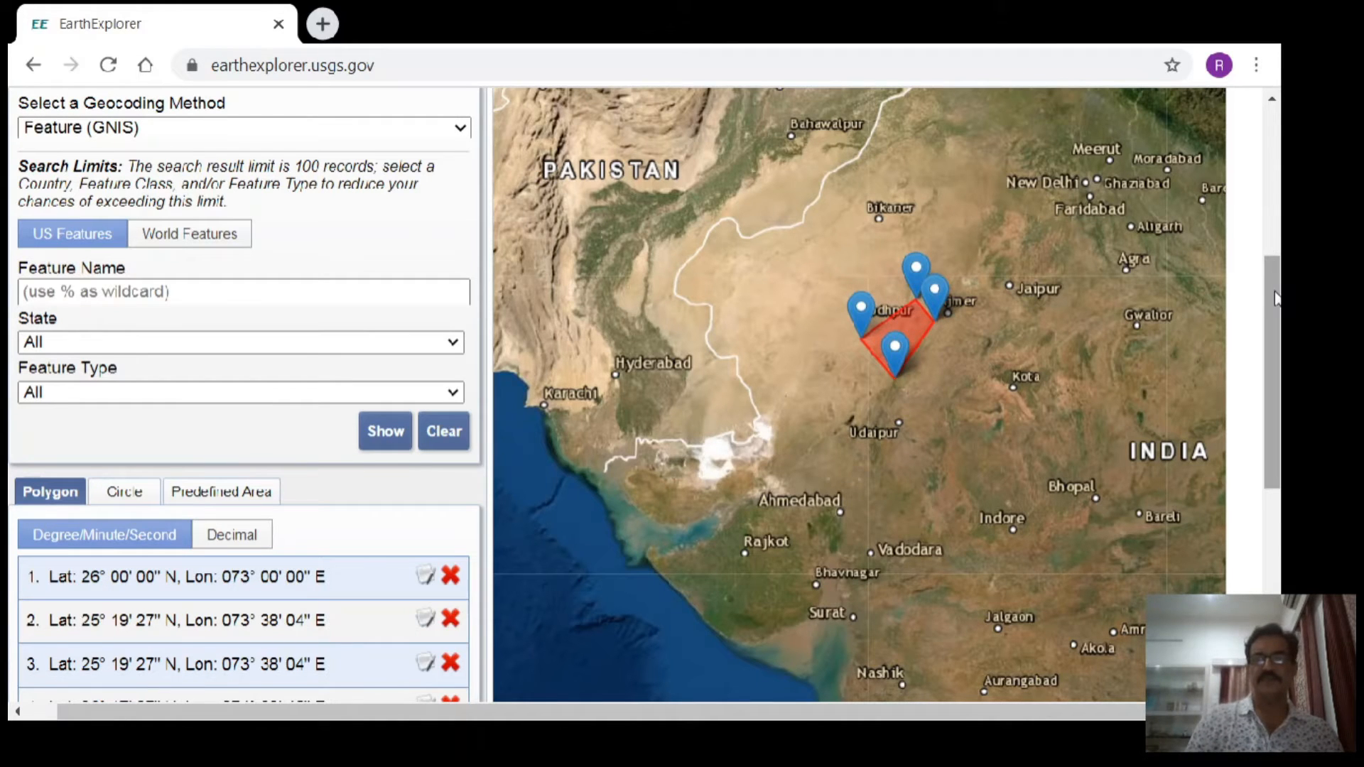
- Go to the data set selection and expand the Landsat category and its Landsat Legacy group
drag(1275, 299, 1276, 207)
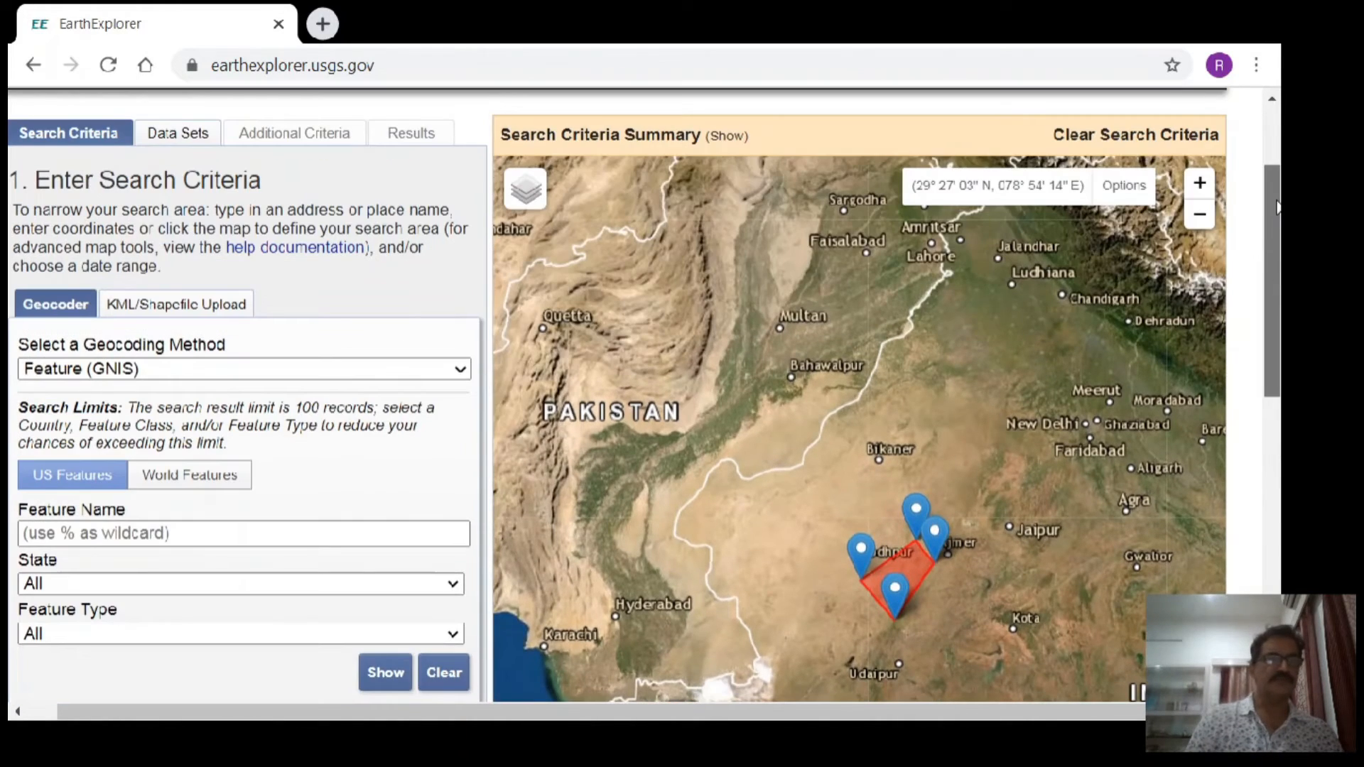
click(157, 141)
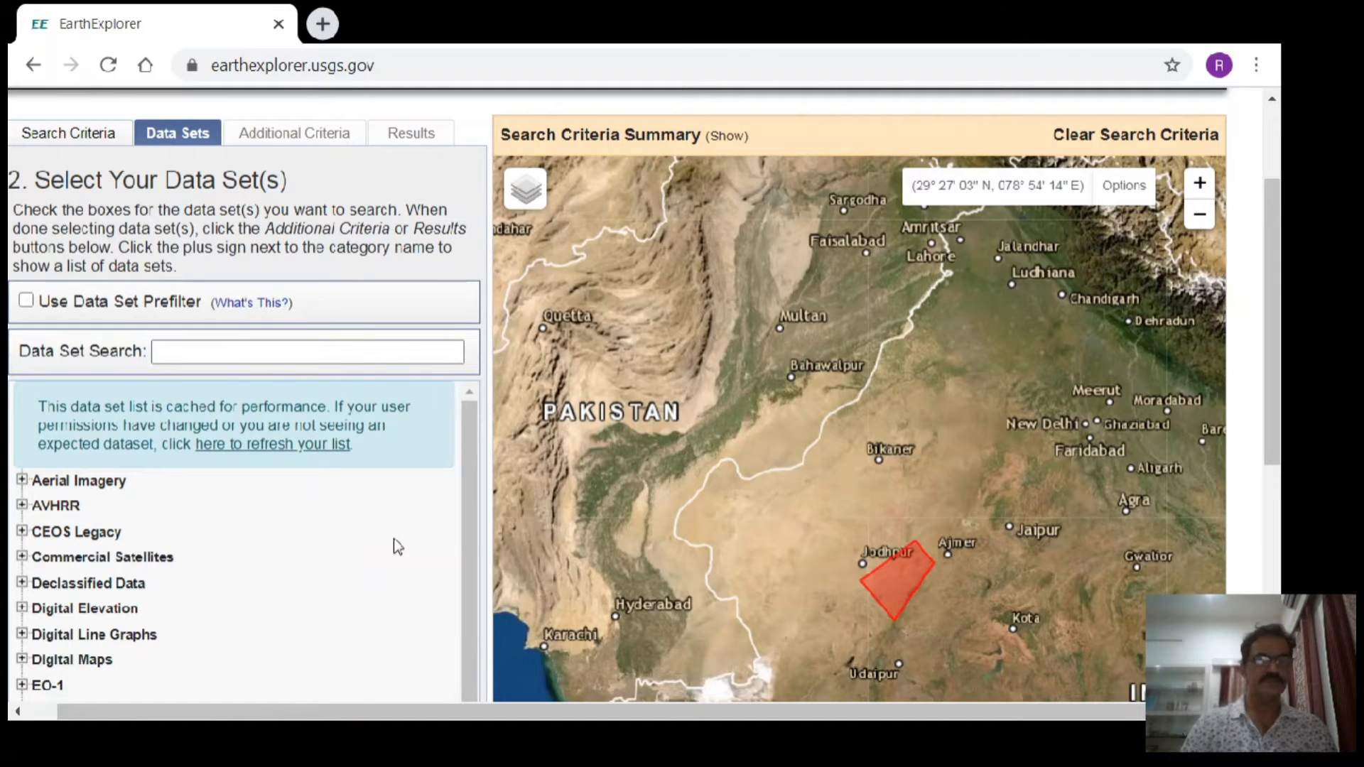
drag(1276, 277, 1279, 419)
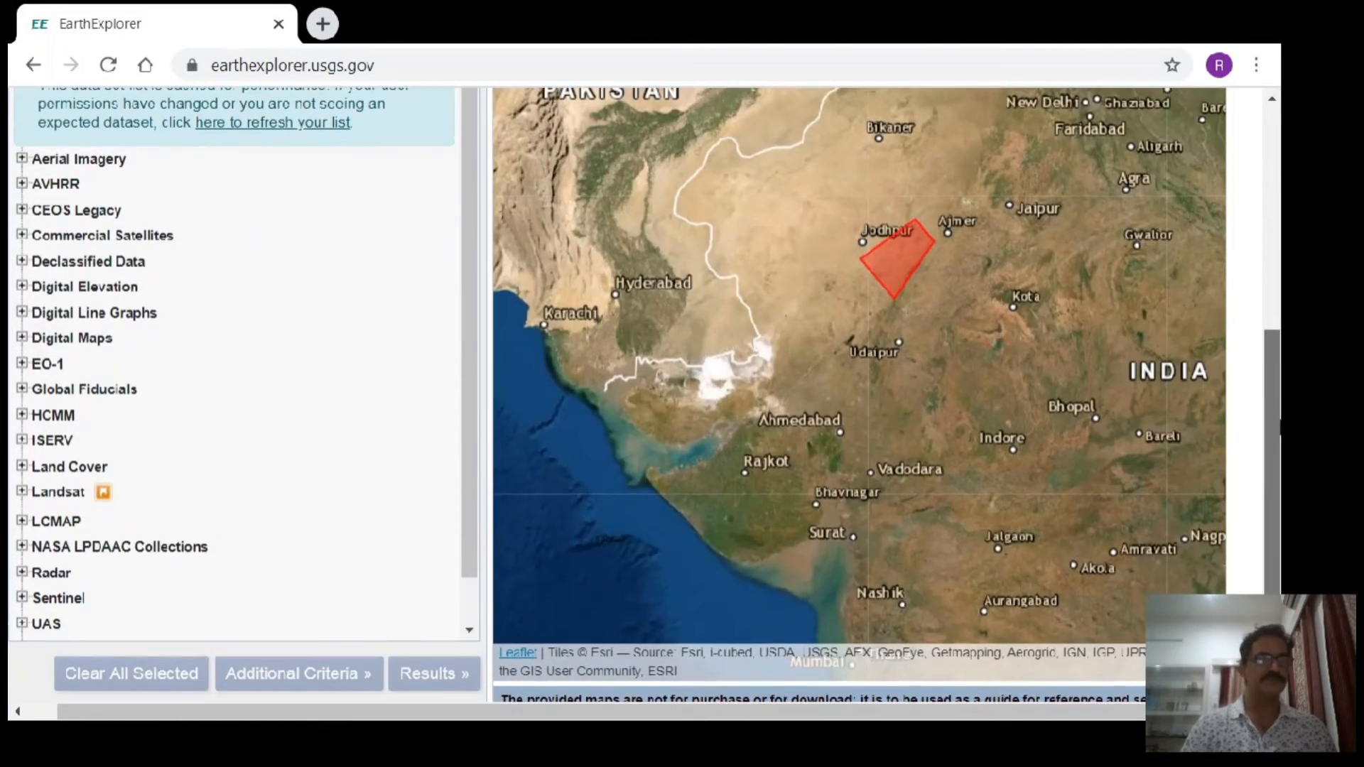
click(22, 492)
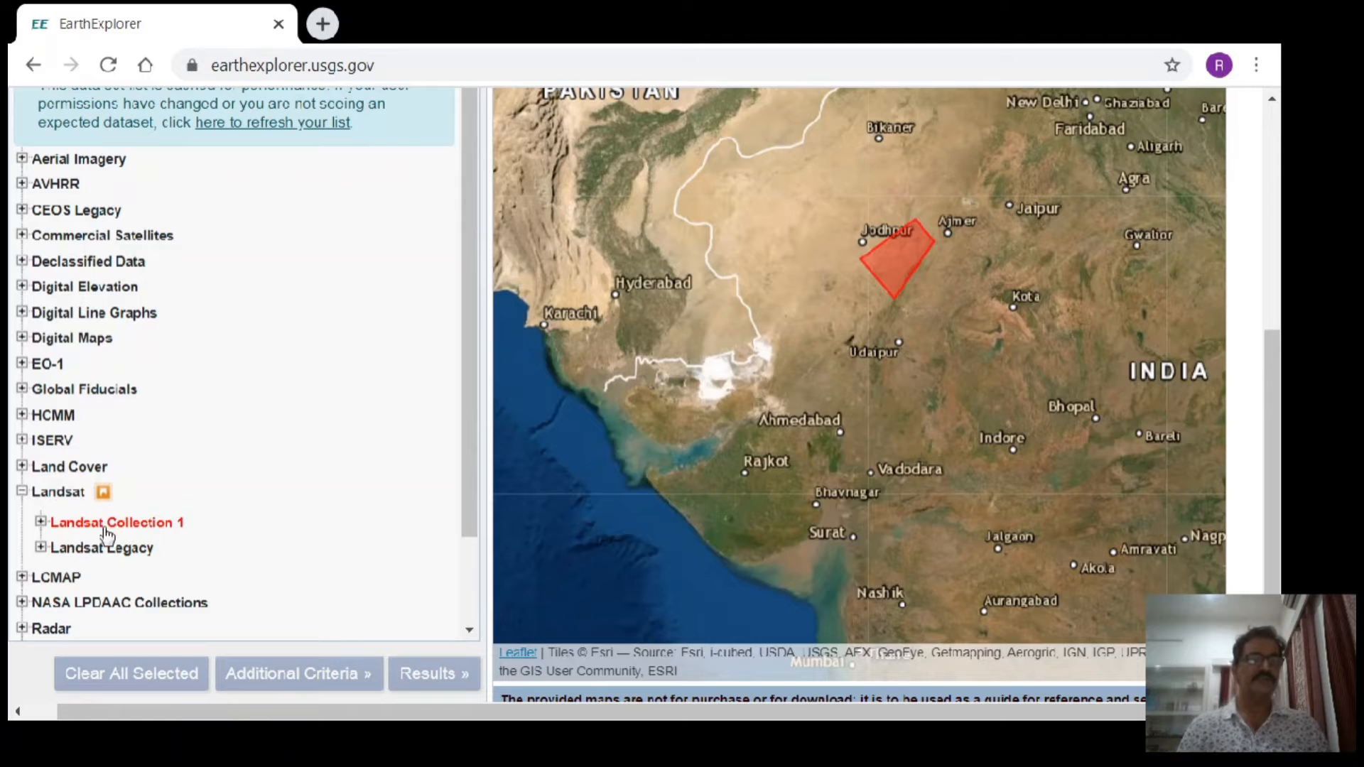
click(41, 547)
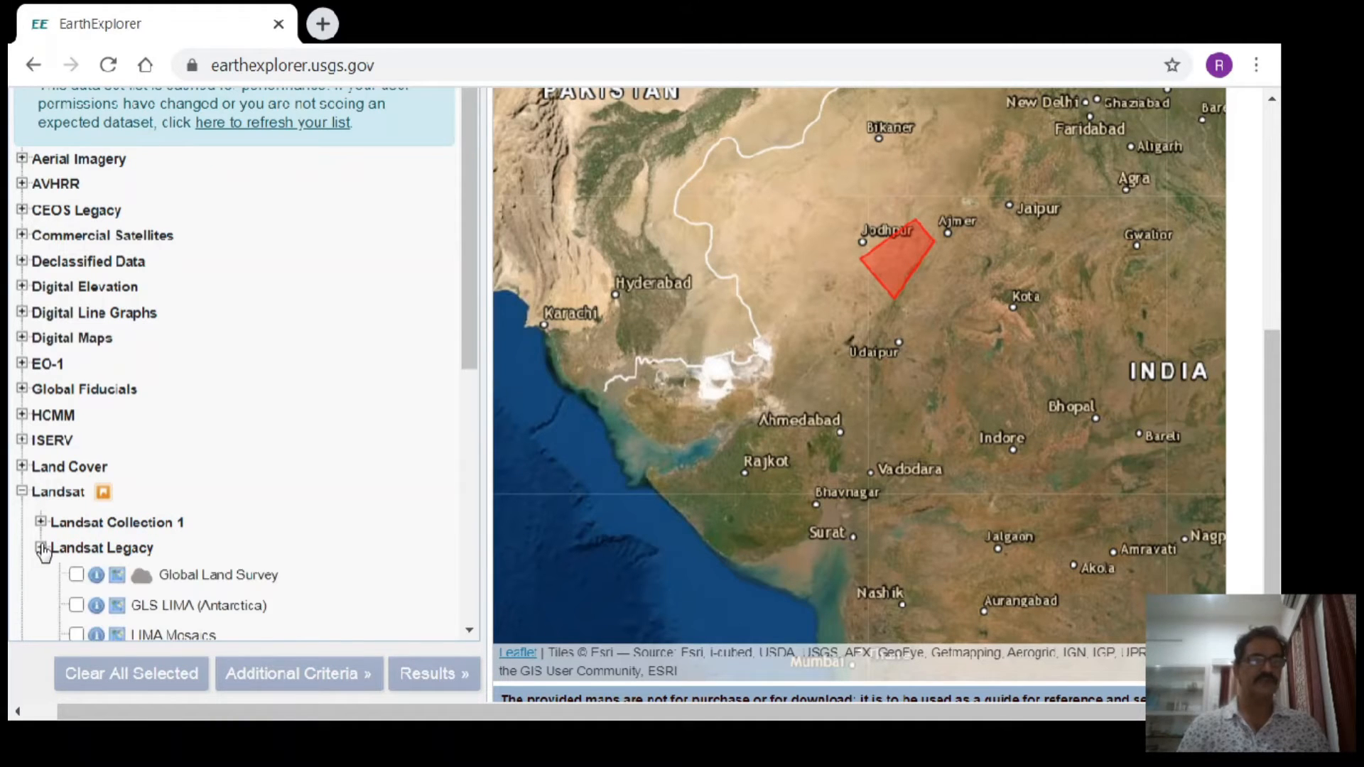
- Collapse Landsat Legacy, select the Landsat 8 OLI/TIRS C1 Level-1 data set under Landsat Collection 1 Level-1, and run the search
drag(473, 335, 473, 539)
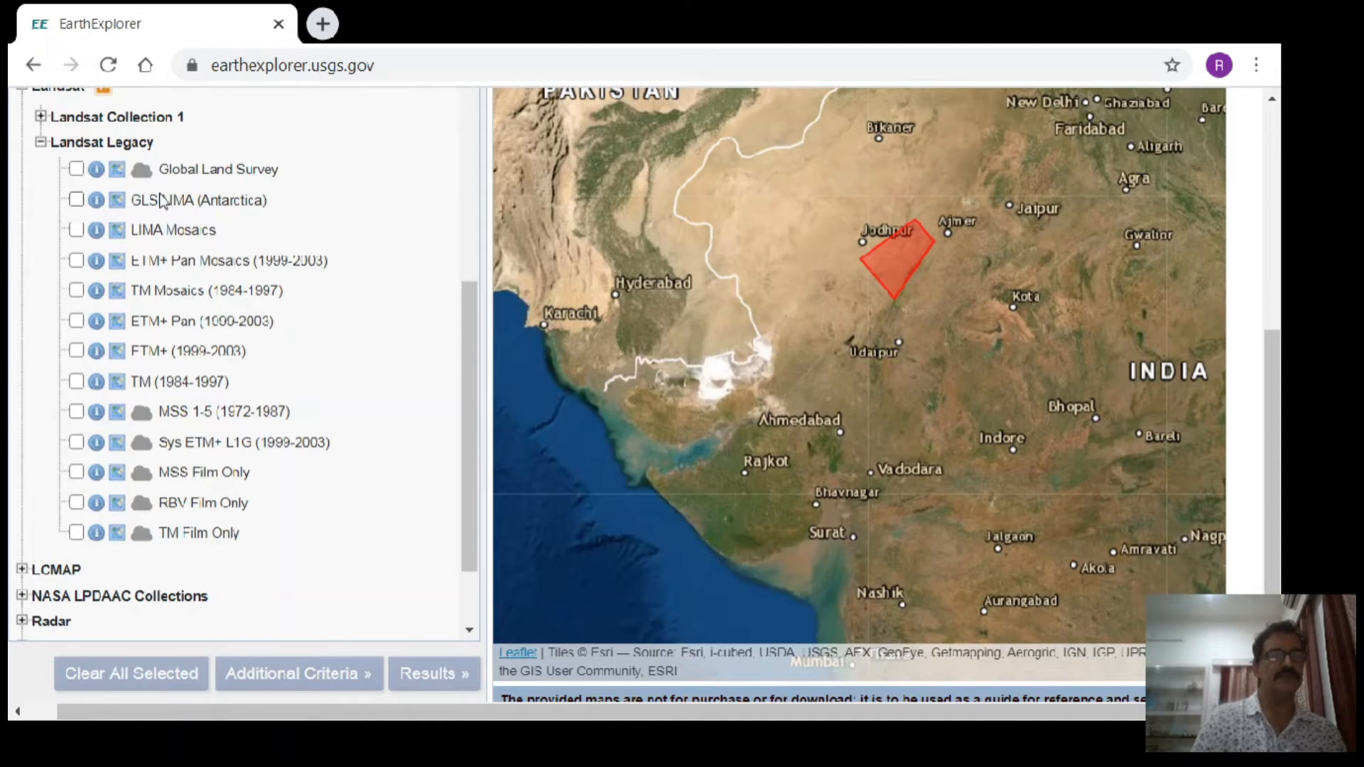
click(43, 144)
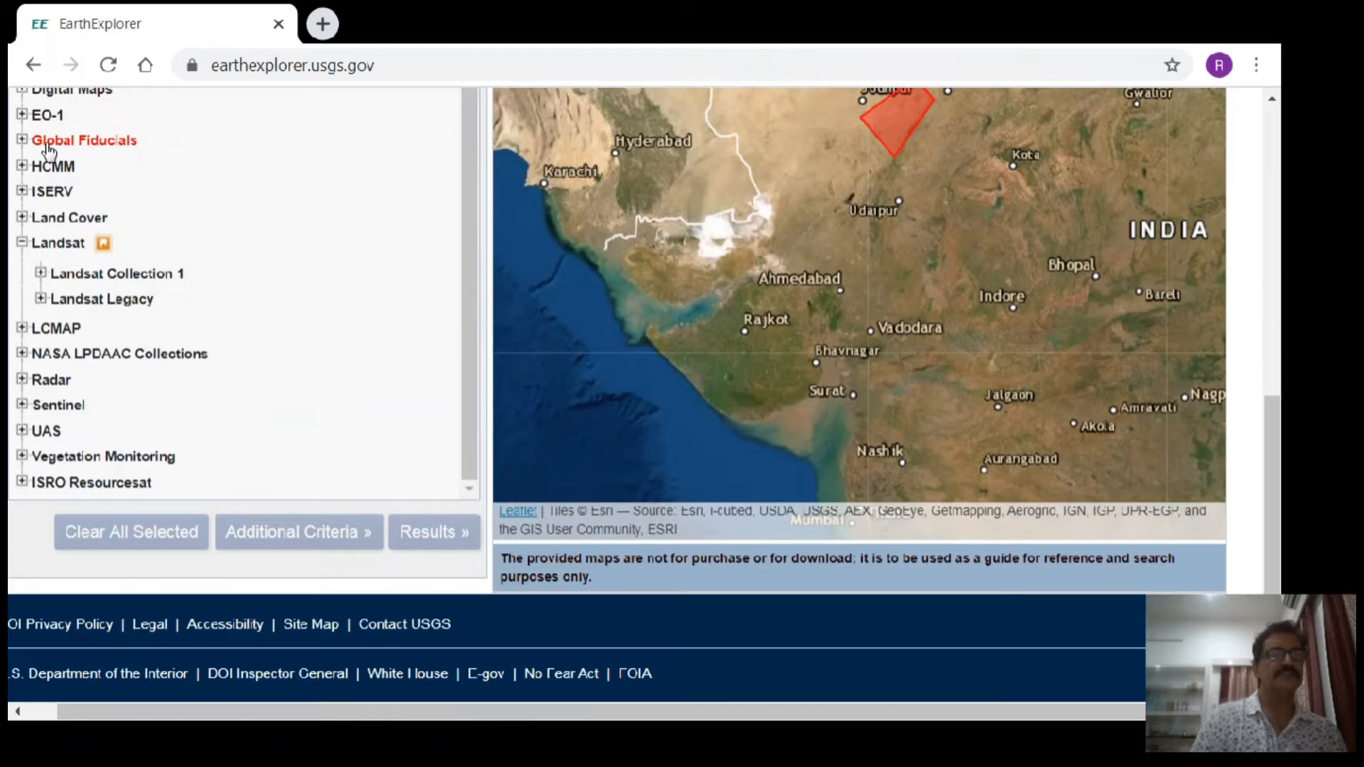
click(41, 273)
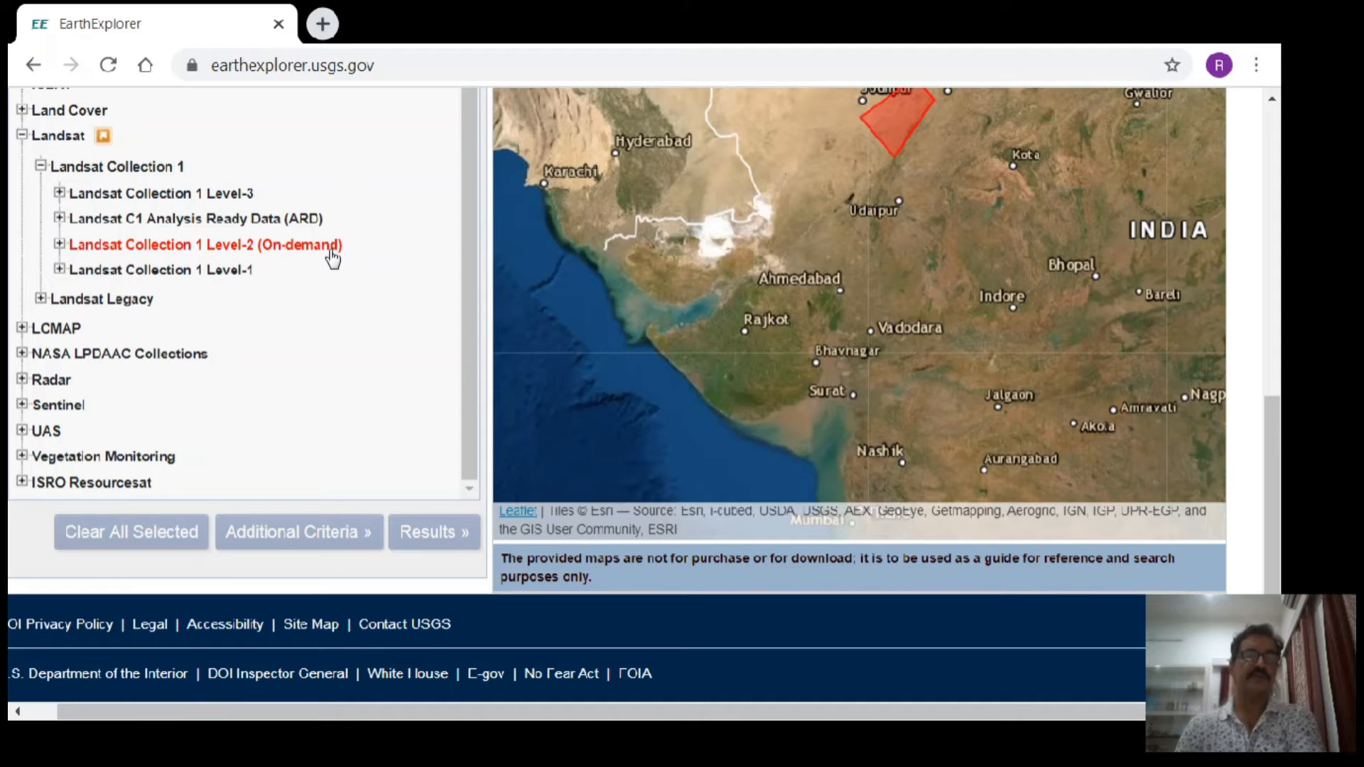
click(59, 271)
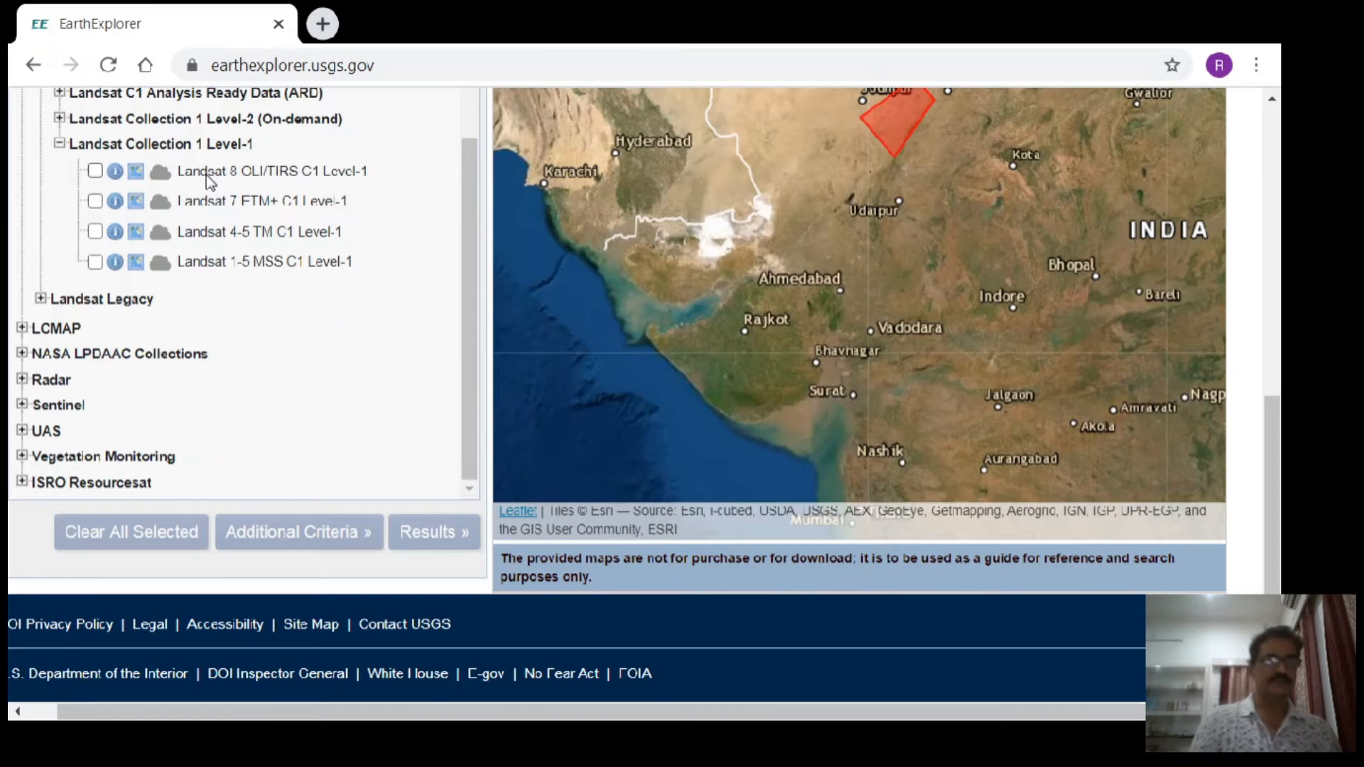
click(94, 171)
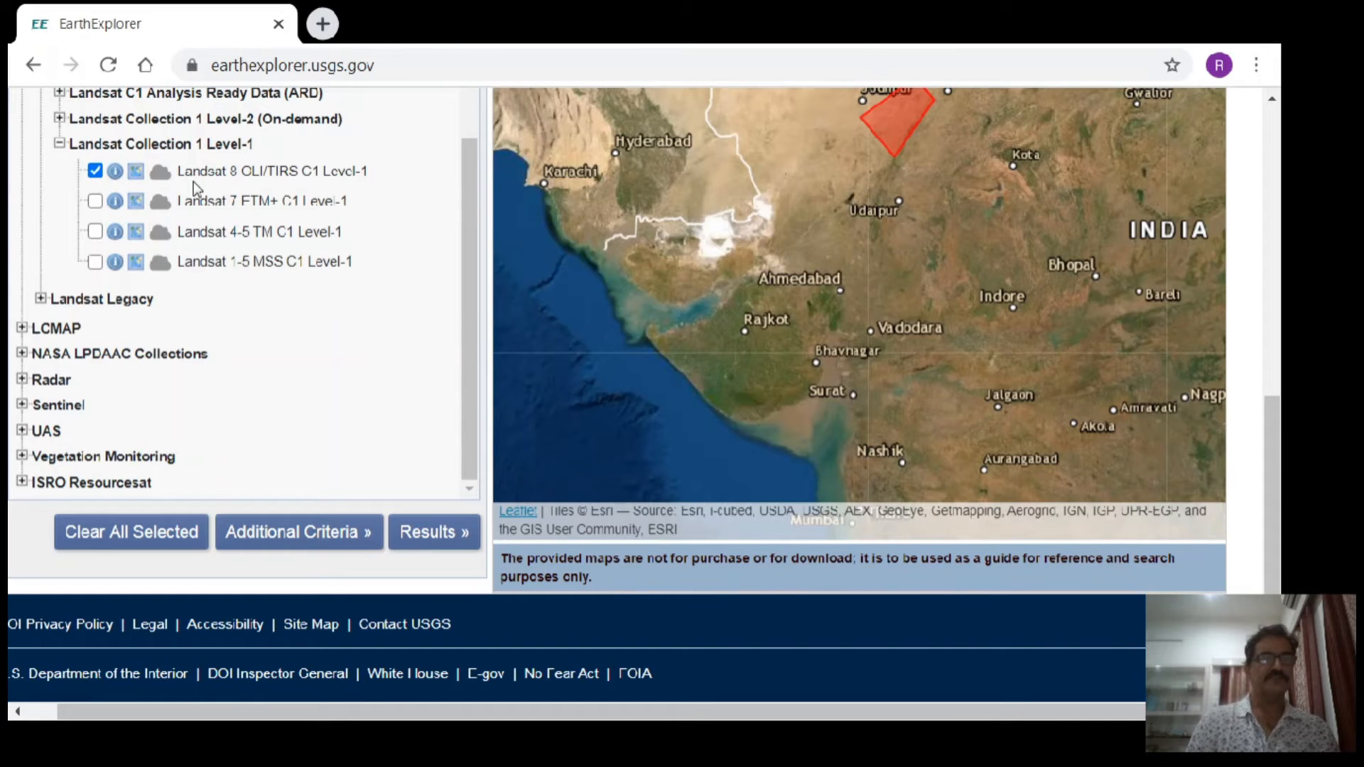
click(441, 537)
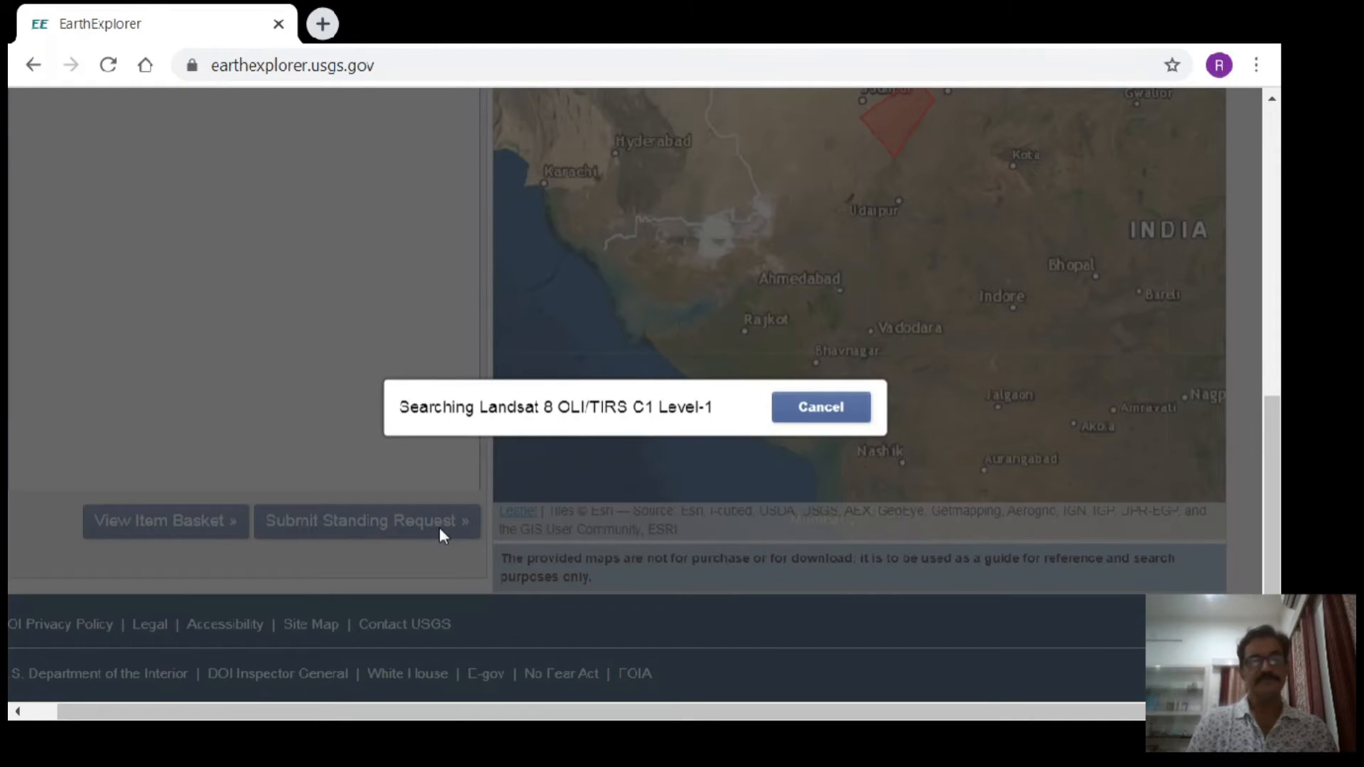
- Look through the scenes on the first page of the Landsat 8 search results, checking acquisition dates, paths and rows
scroll(442, 538, up, 1)
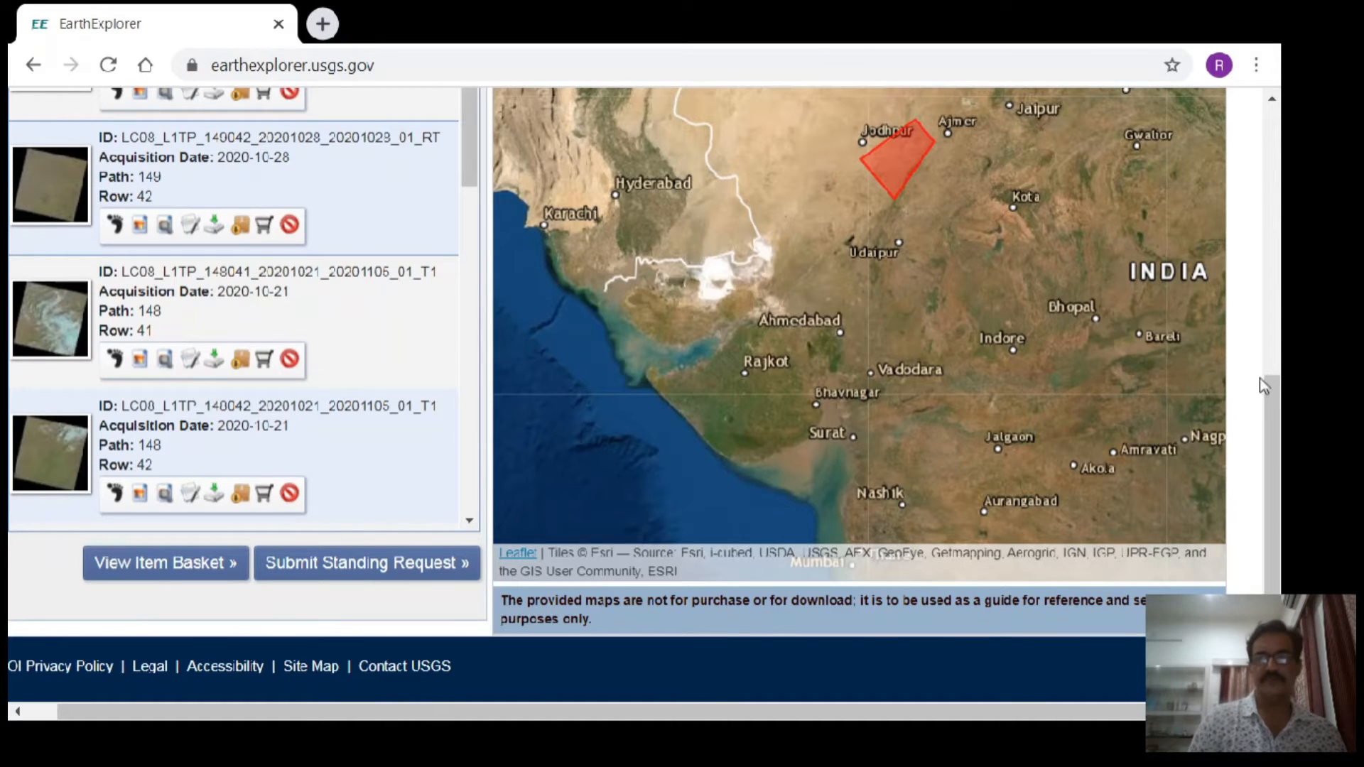
drag(1273, 412, 1252, 314)
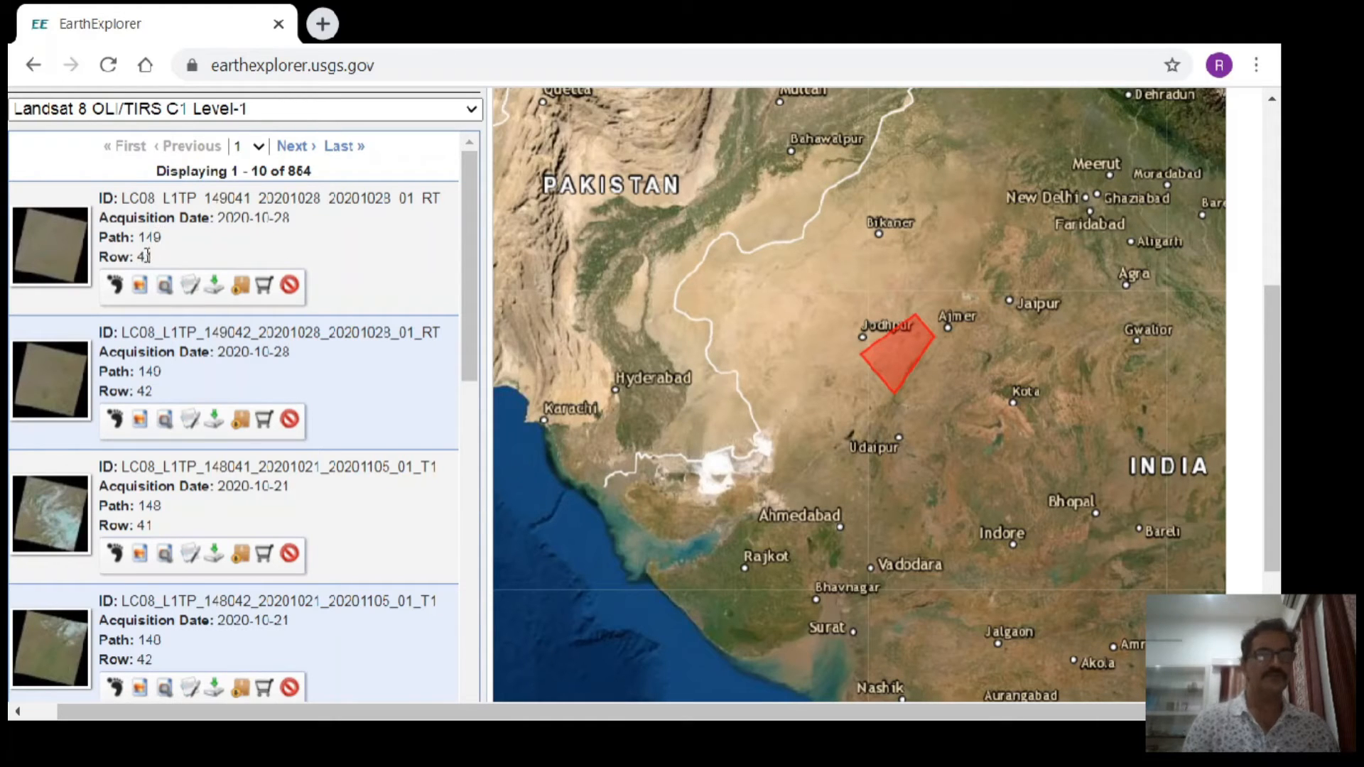
drag(466, 289, 487, 471)
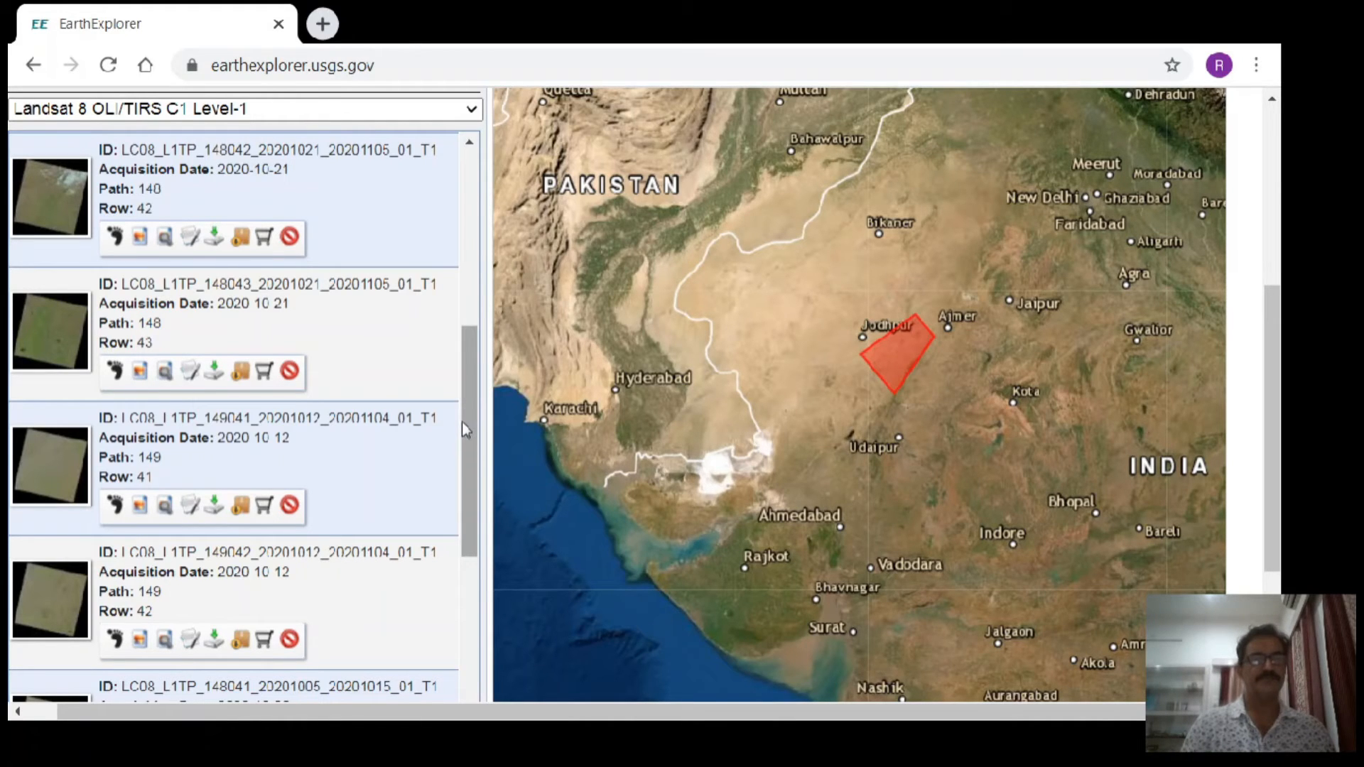
drag(467, 409, 483, 139)
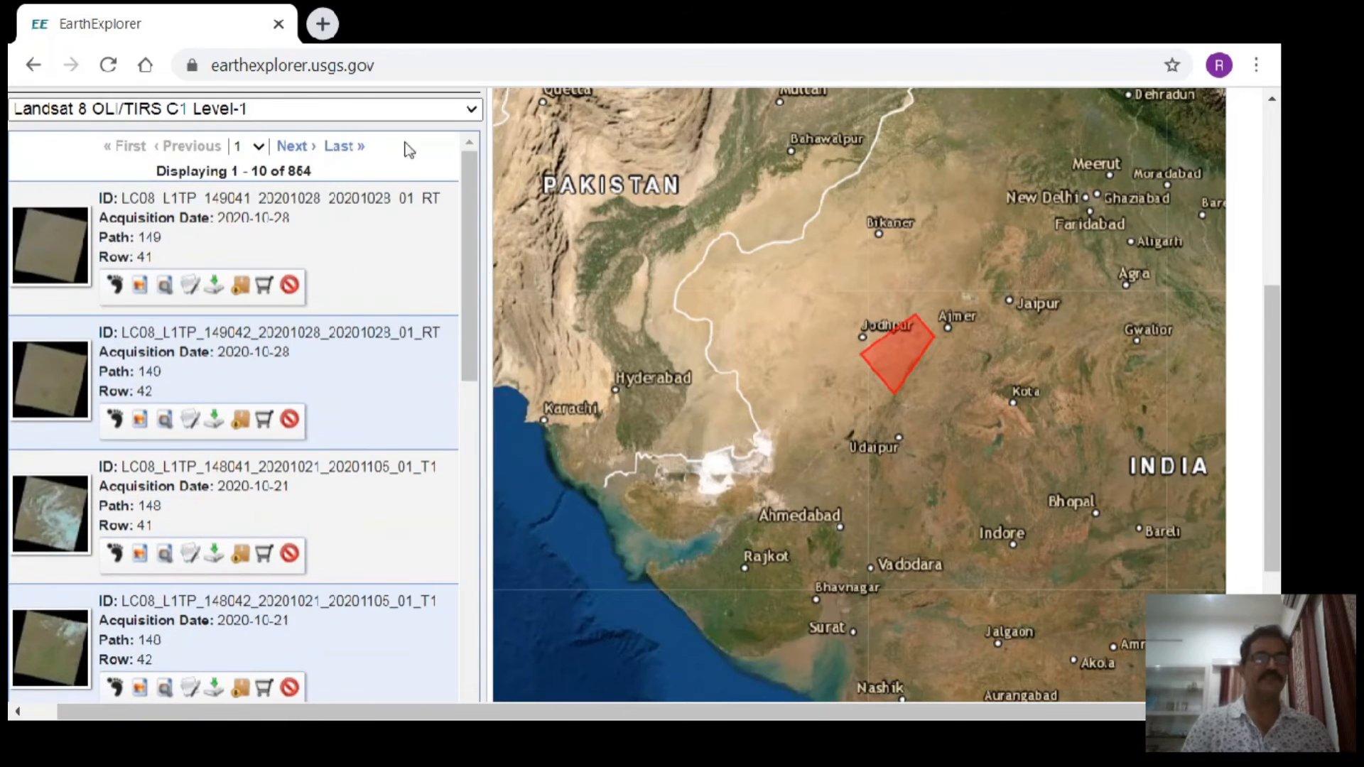
- Go to the last page of the search results and review the scenes listed there
click(342, 147)
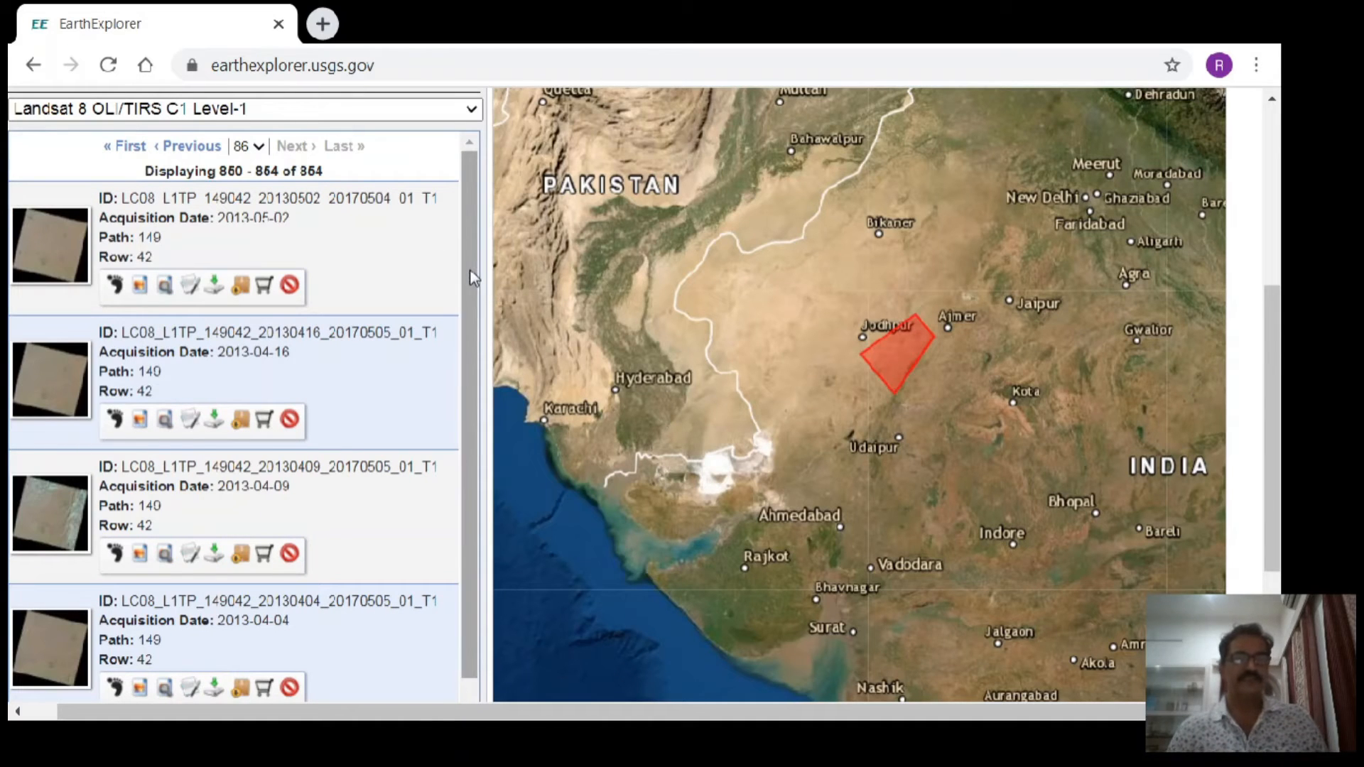
drag(471, 269, 466, 370)
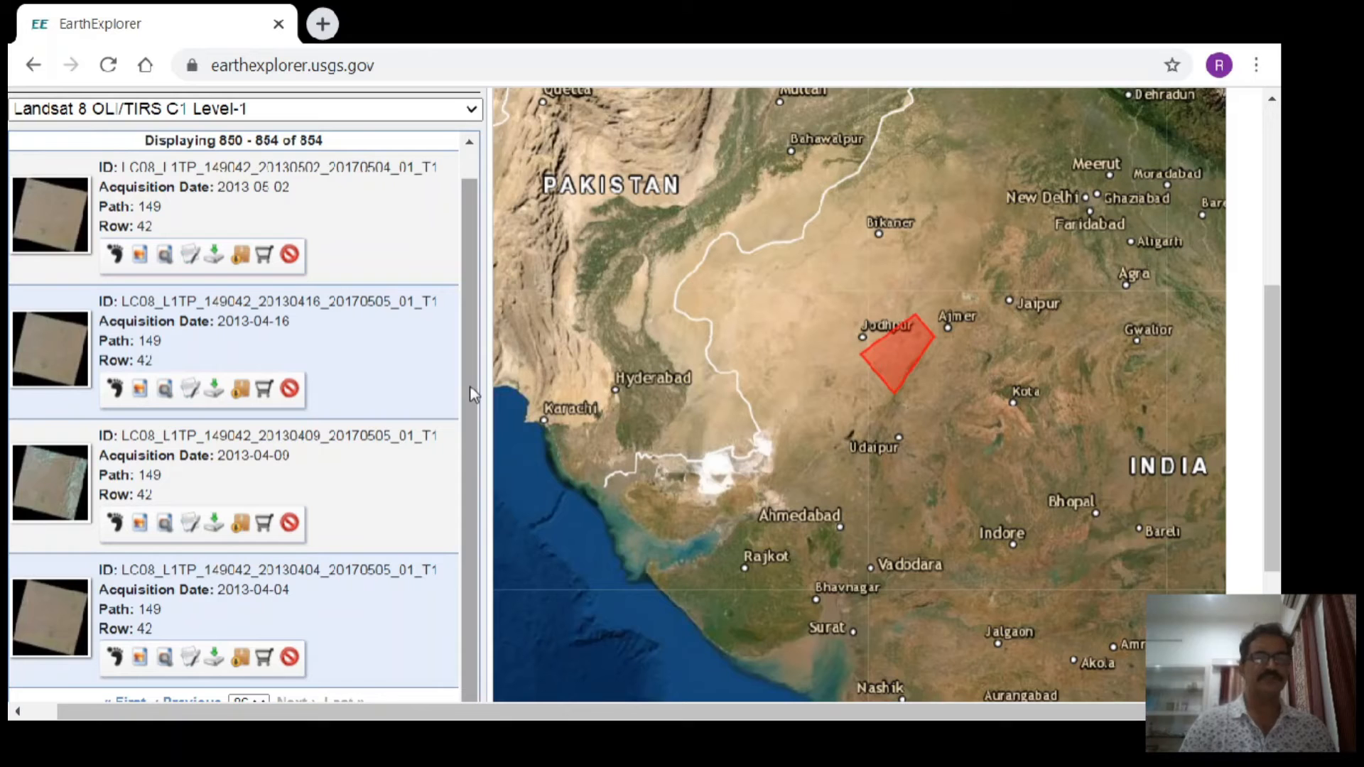
scroll(471, 386, up, 1)
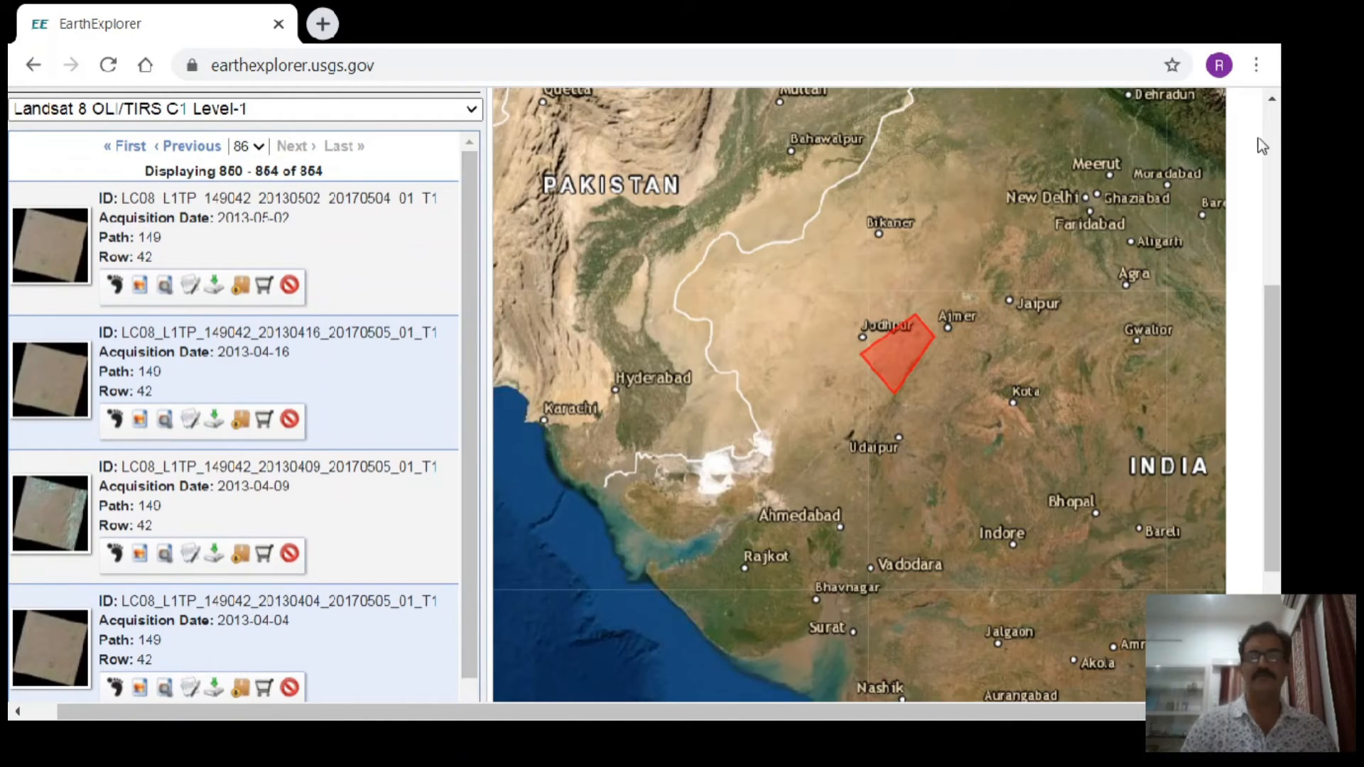
click(1272, 102)
scroll(1273, 110, up, 2)
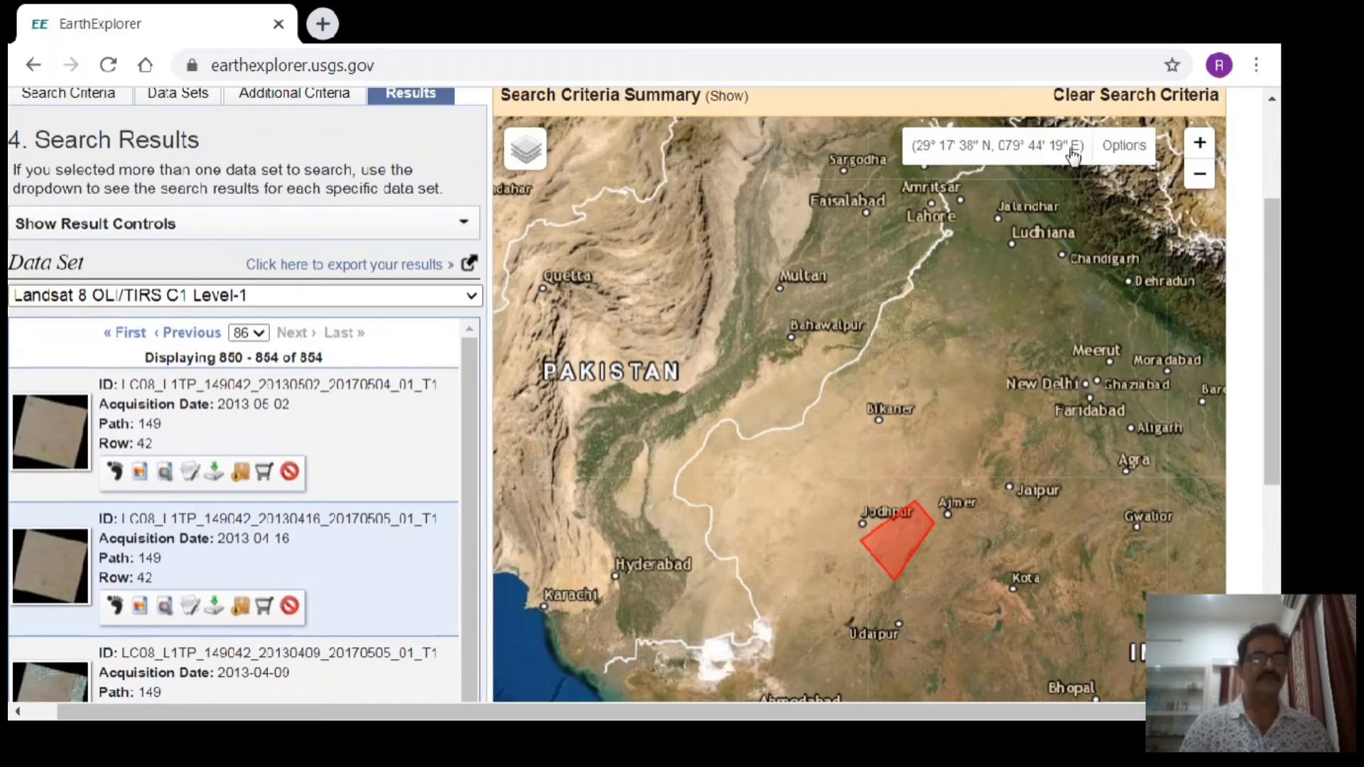
- Go back two pages to results page 84 and look through its scenes to find one with little cloud
click(191, 333)
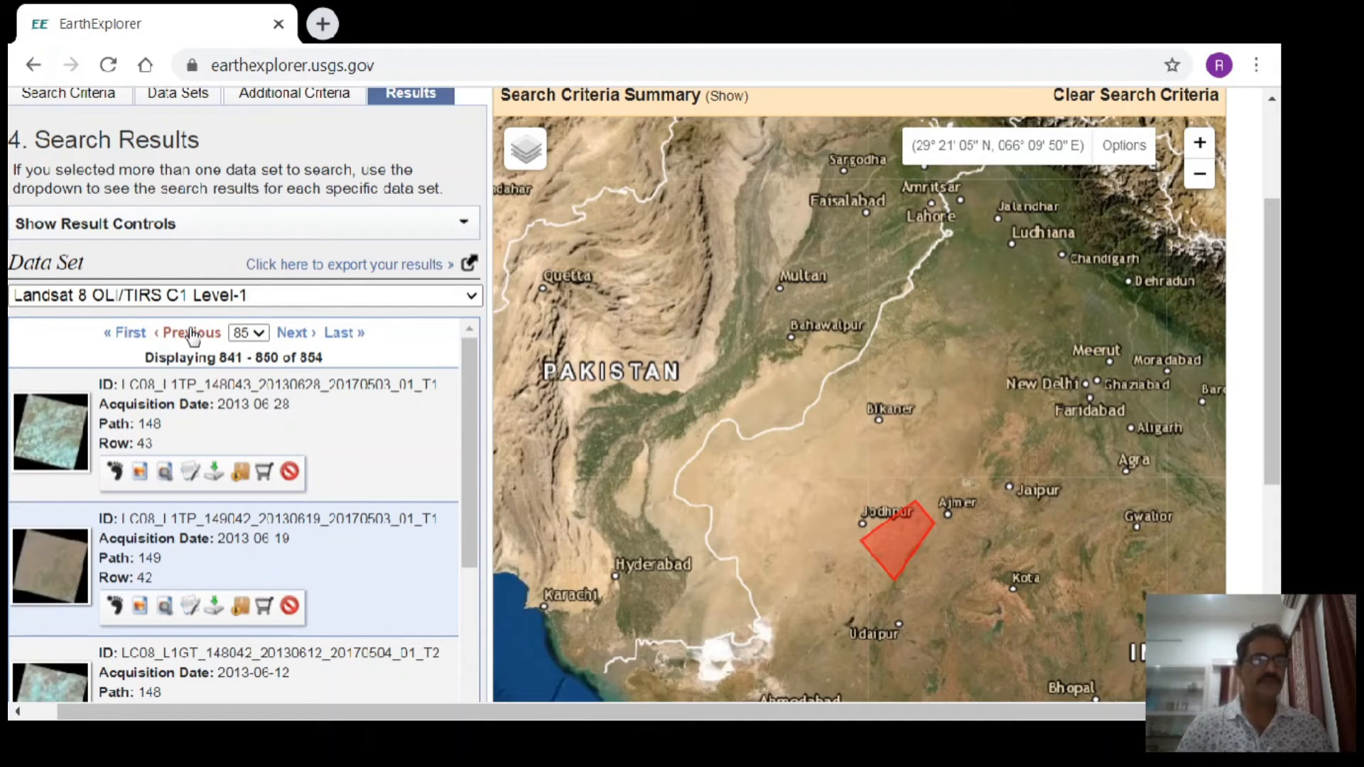
click(190, 332)
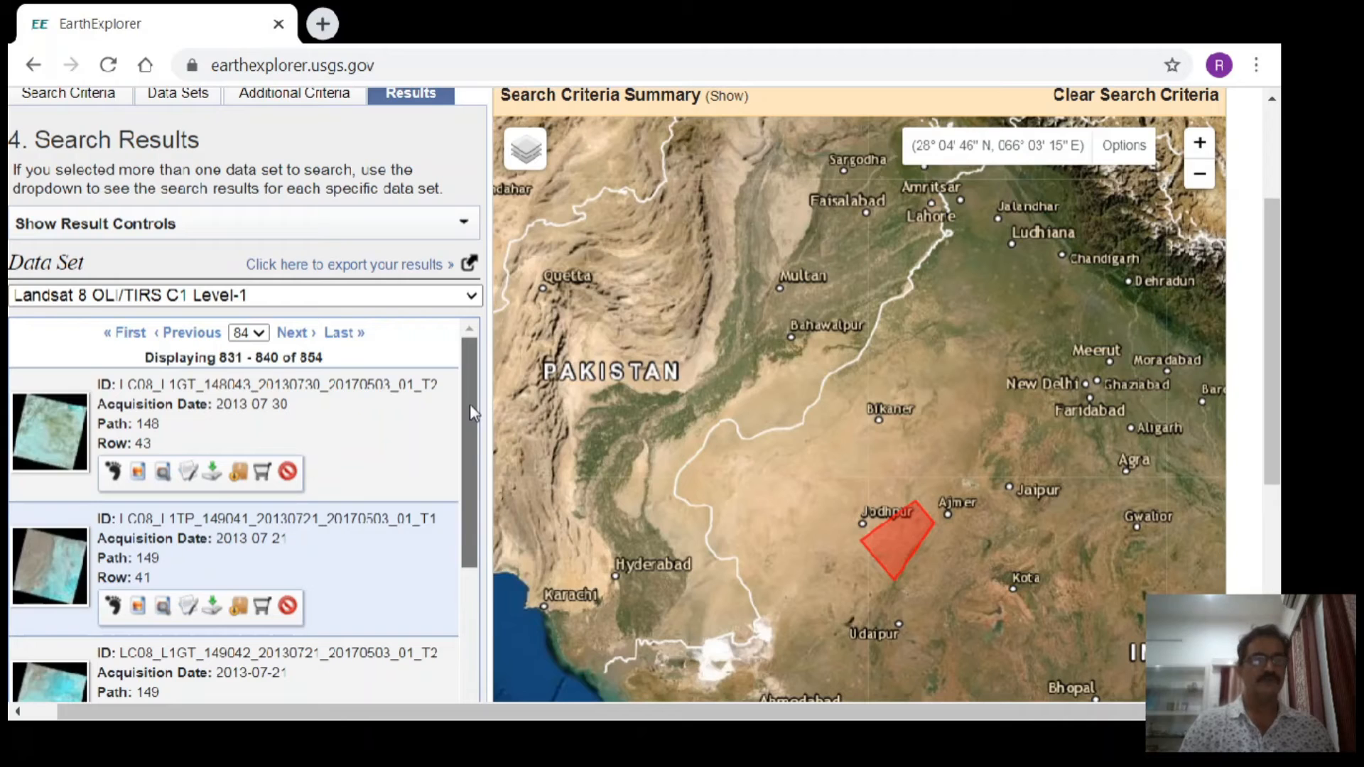
scroll(470, 403, down, 2)
scroll(285, 462, up, 2)
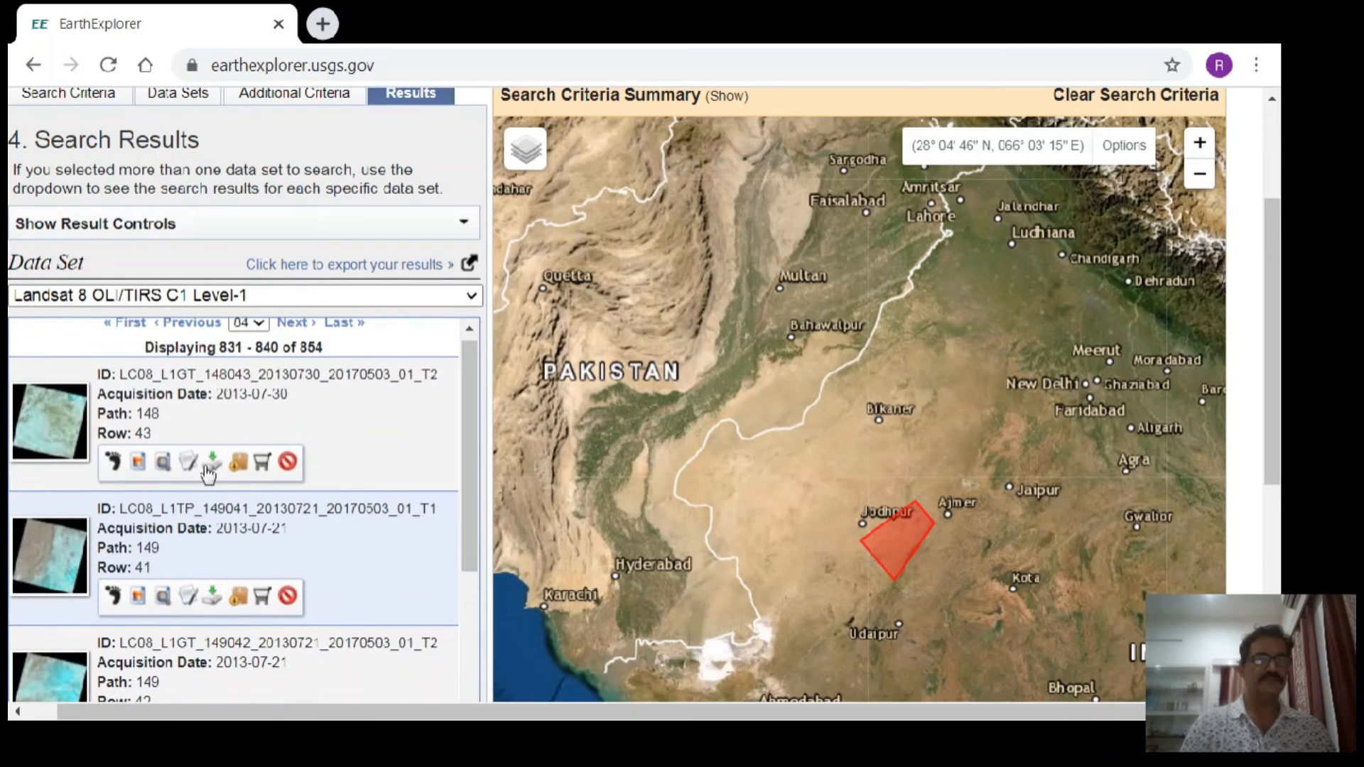
drag(470, 436, 471, 423)
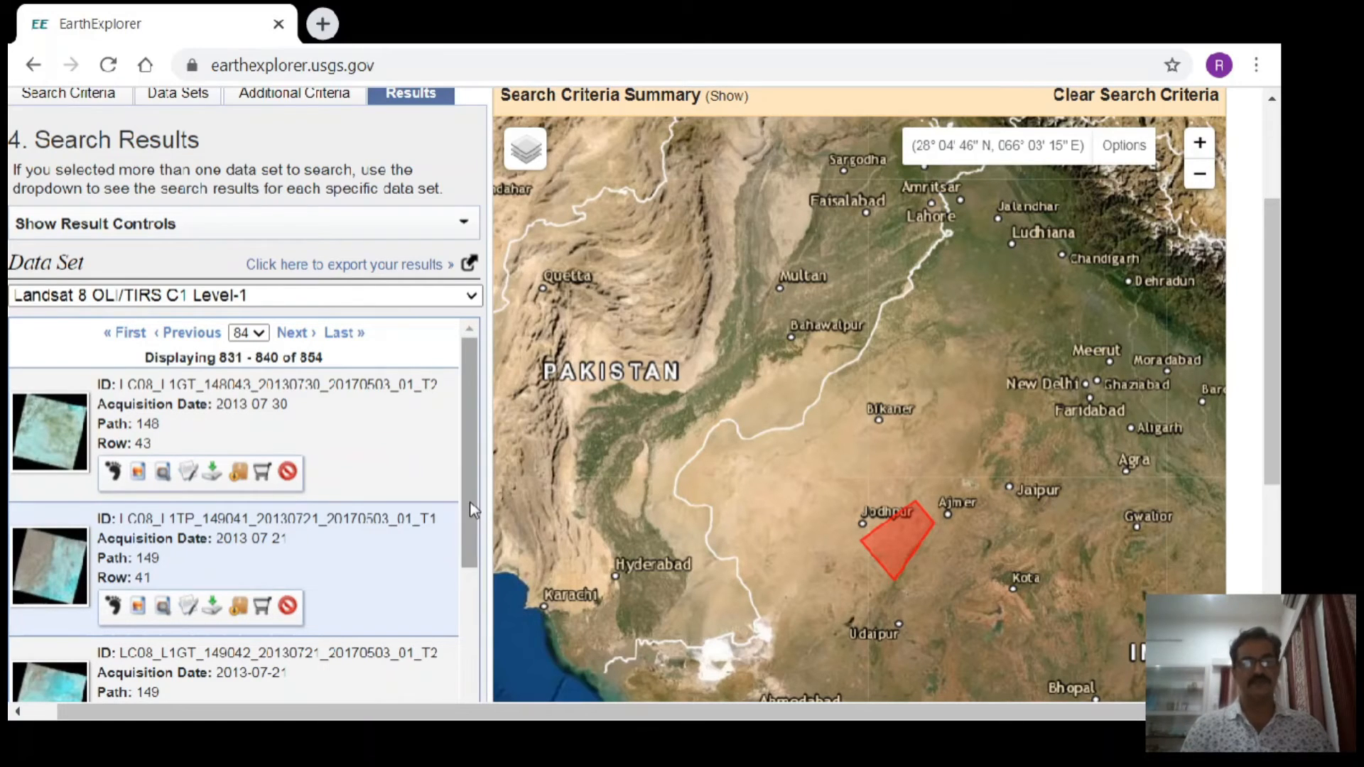
drag(474, 510, 467, 583)
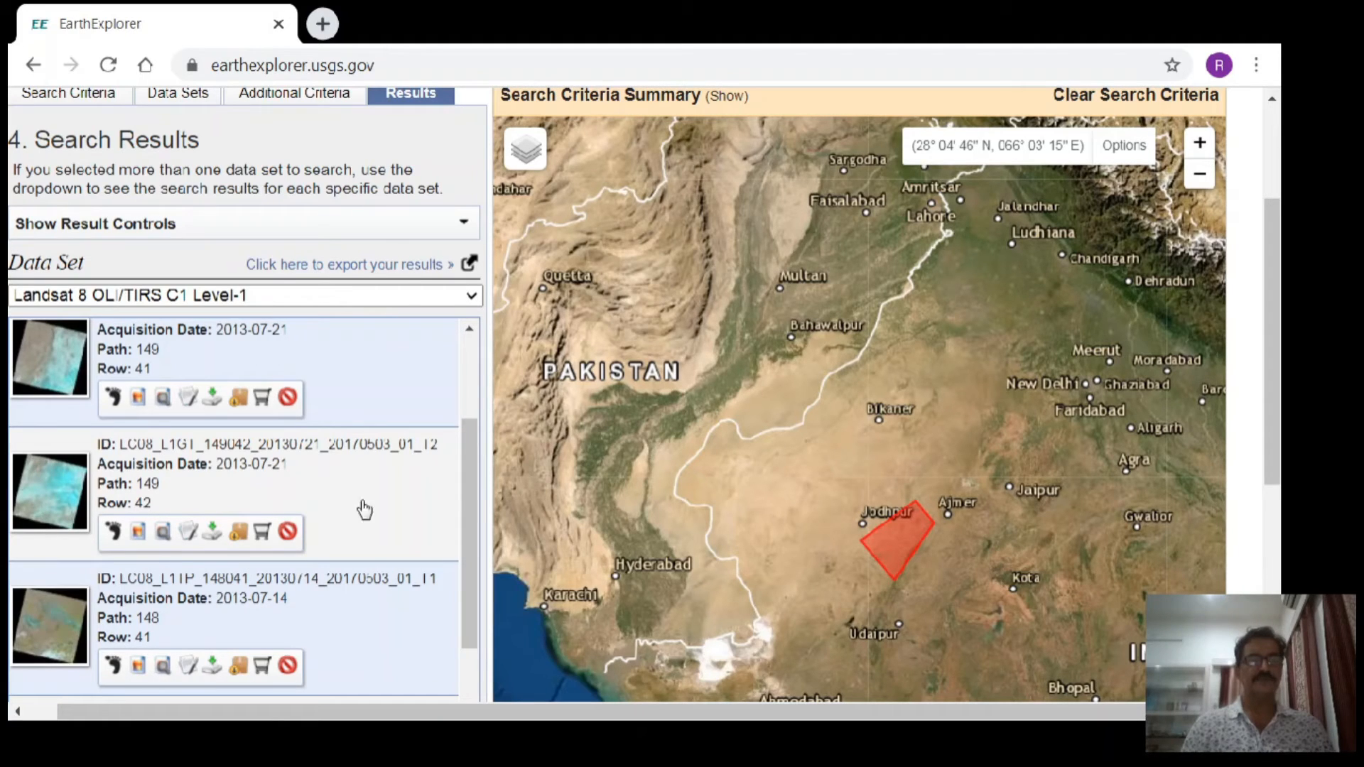
drag(469, 477, 481, 589)
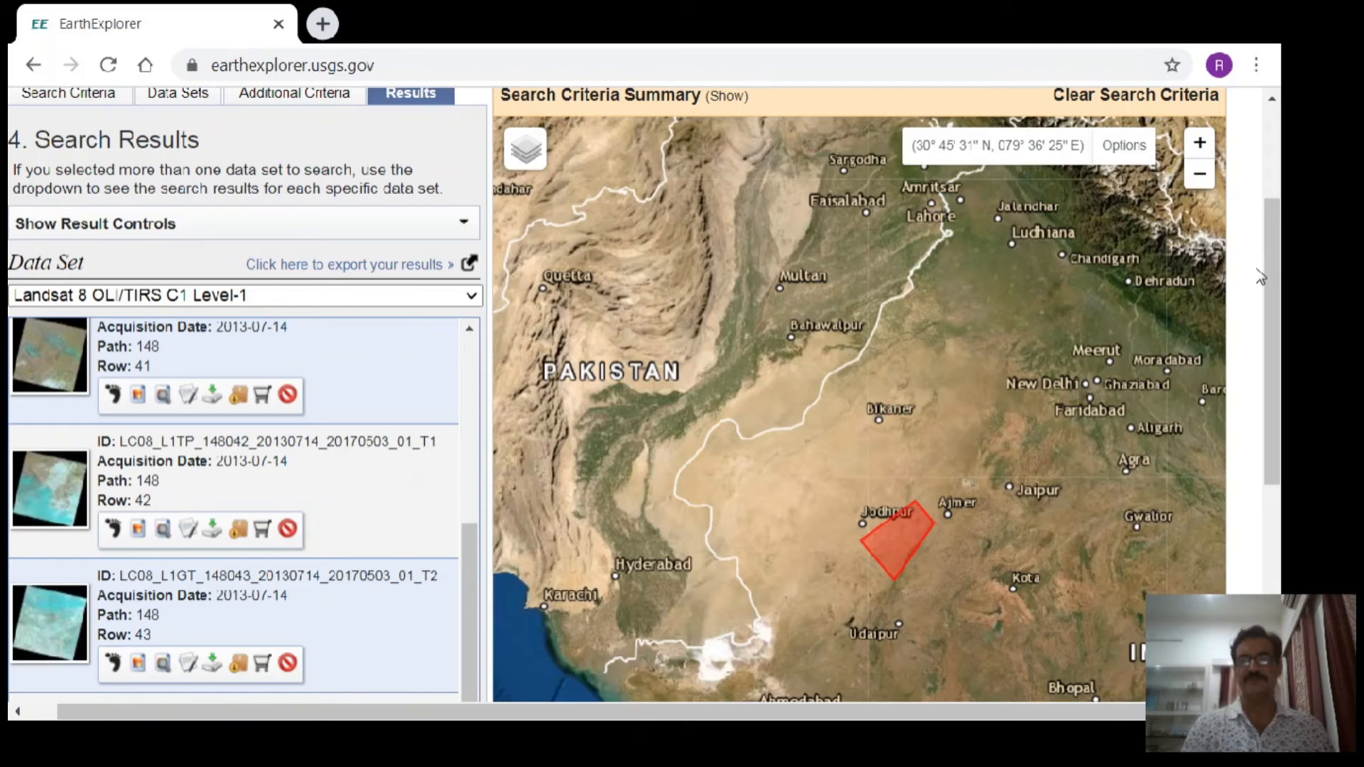
drag(1272, 276, 1272, 364)
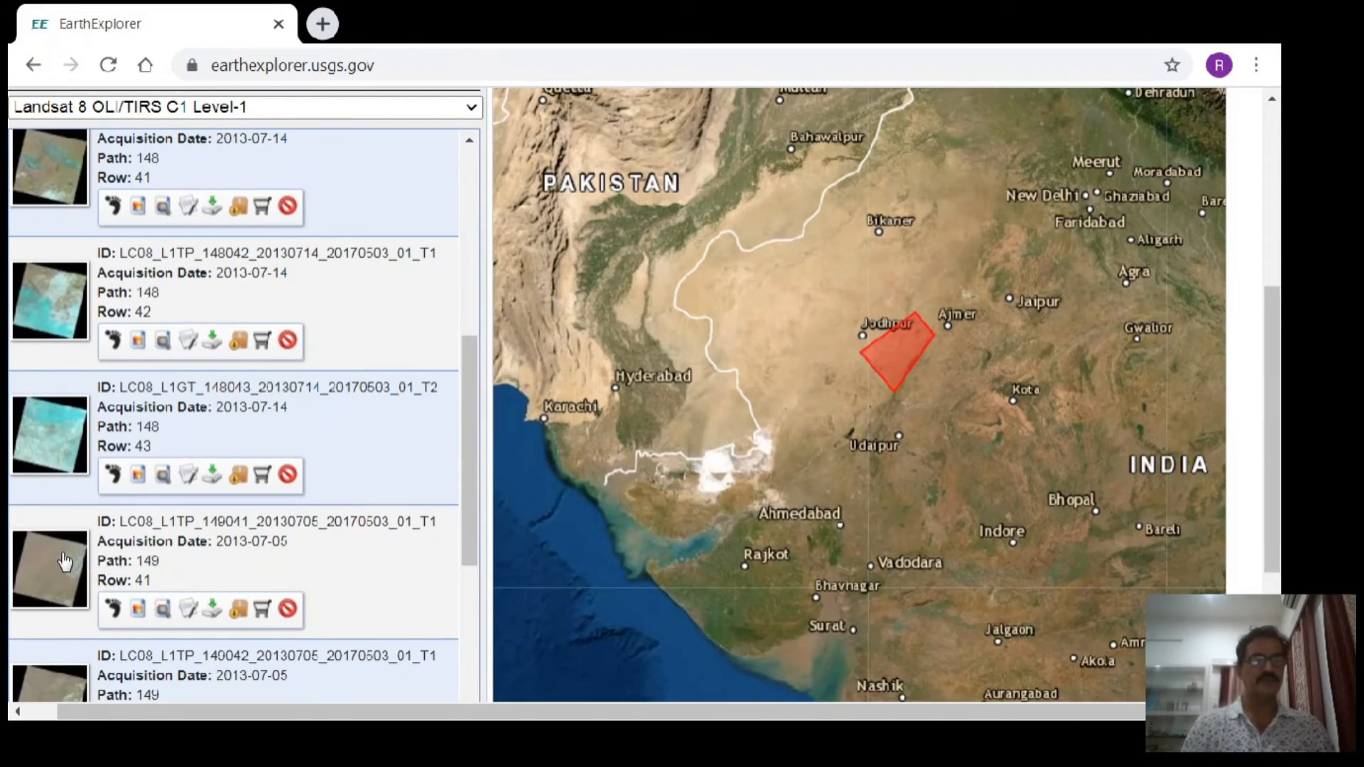
drag(467, 429, 493, 554)
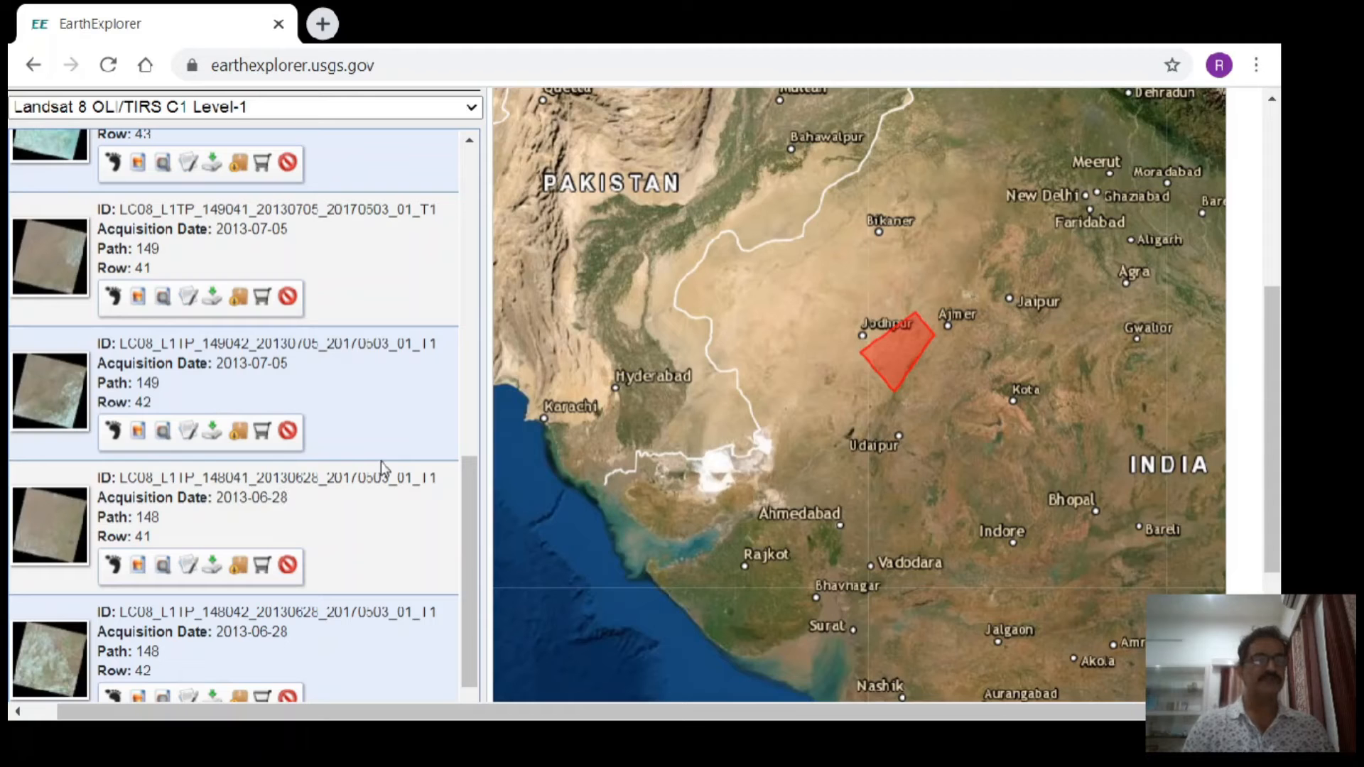
drag(467, 512, 466, 445)
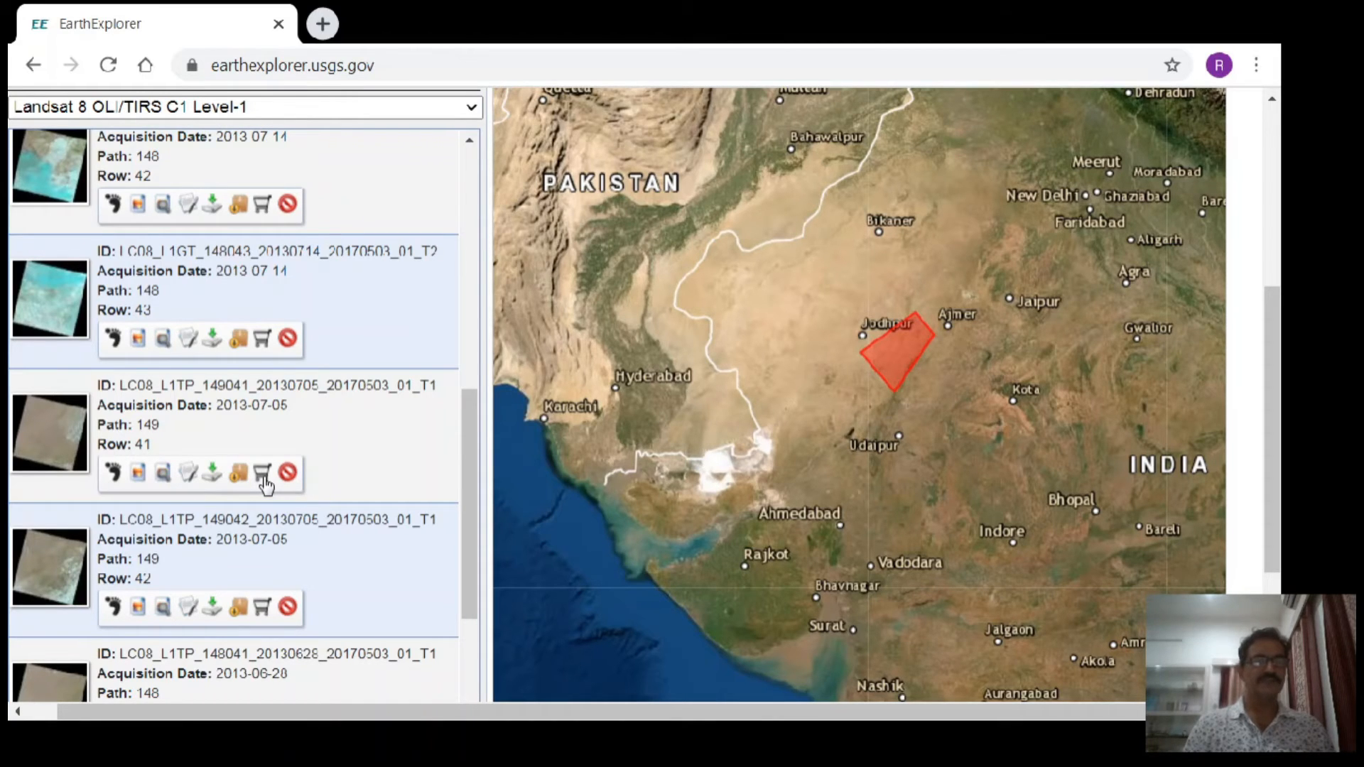
- Open the full metadata display of the 2013-07-05 scene at path 149, row 41, and view its preview and first attributes
click(191, 472)
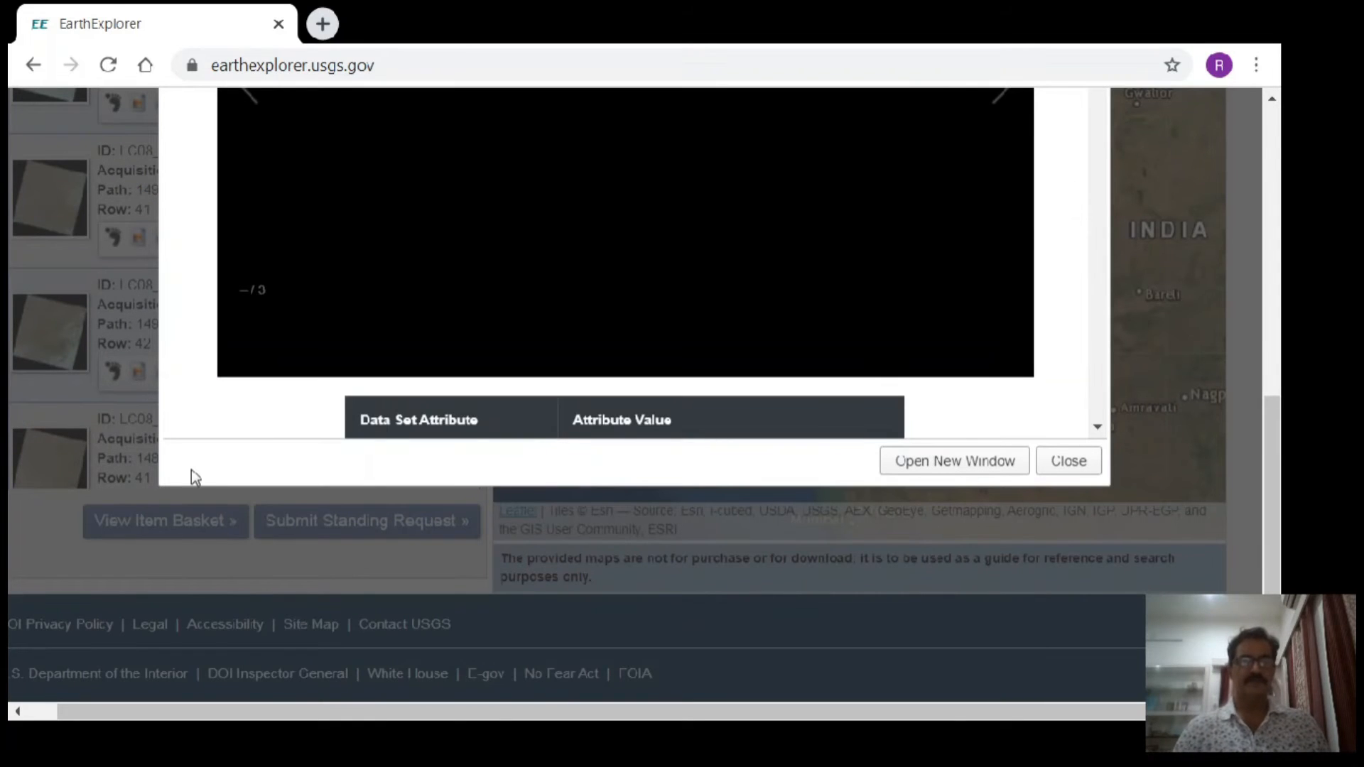
drag(1279, 389, 1278, 284)
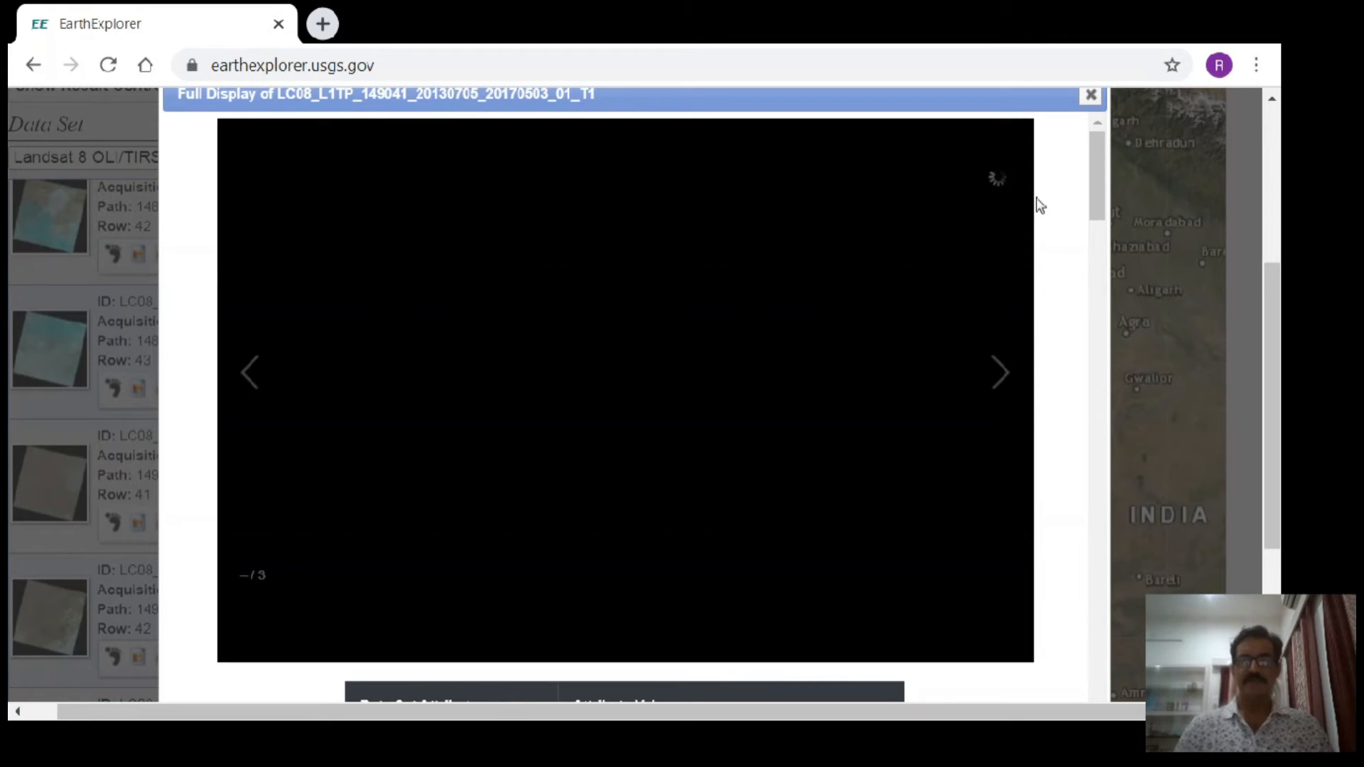
drag(1101, 180, 1091, 243)
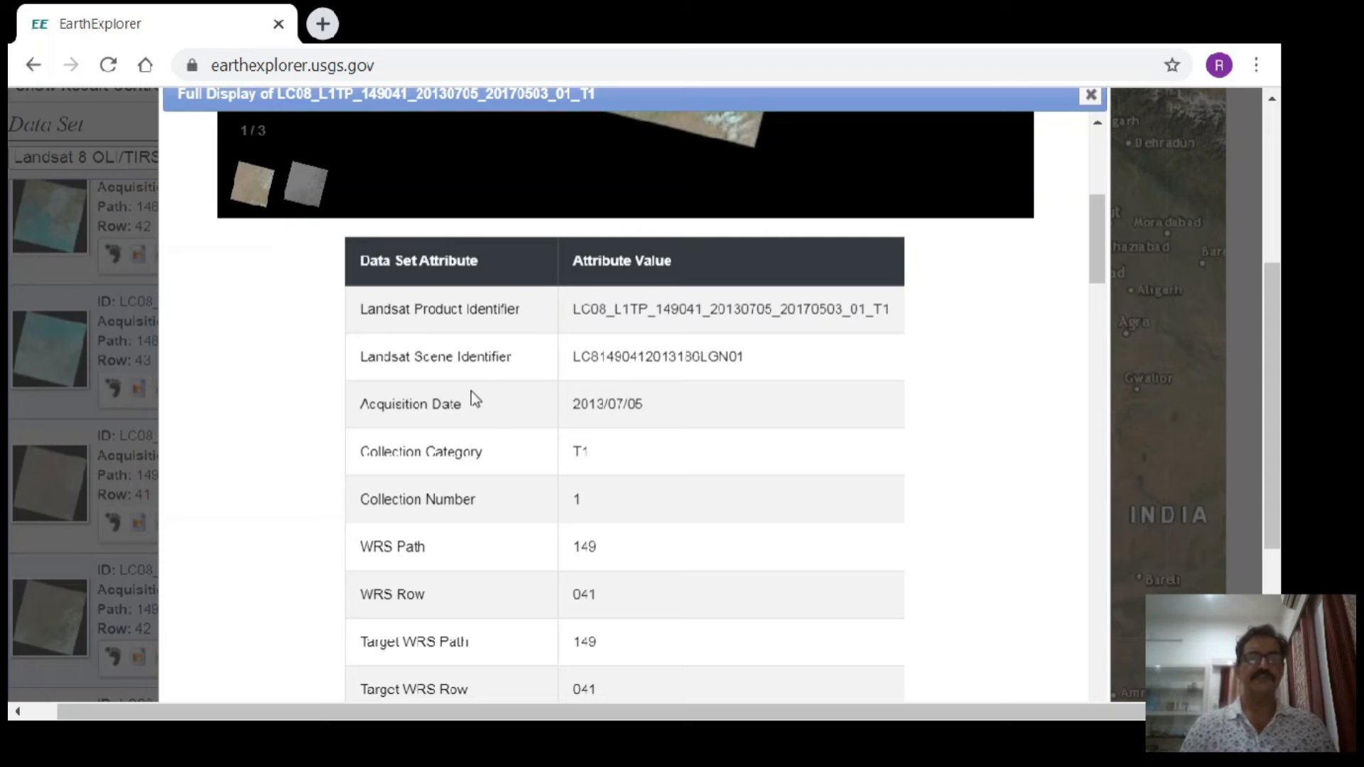
drag(1095, 258, 1098, 193)
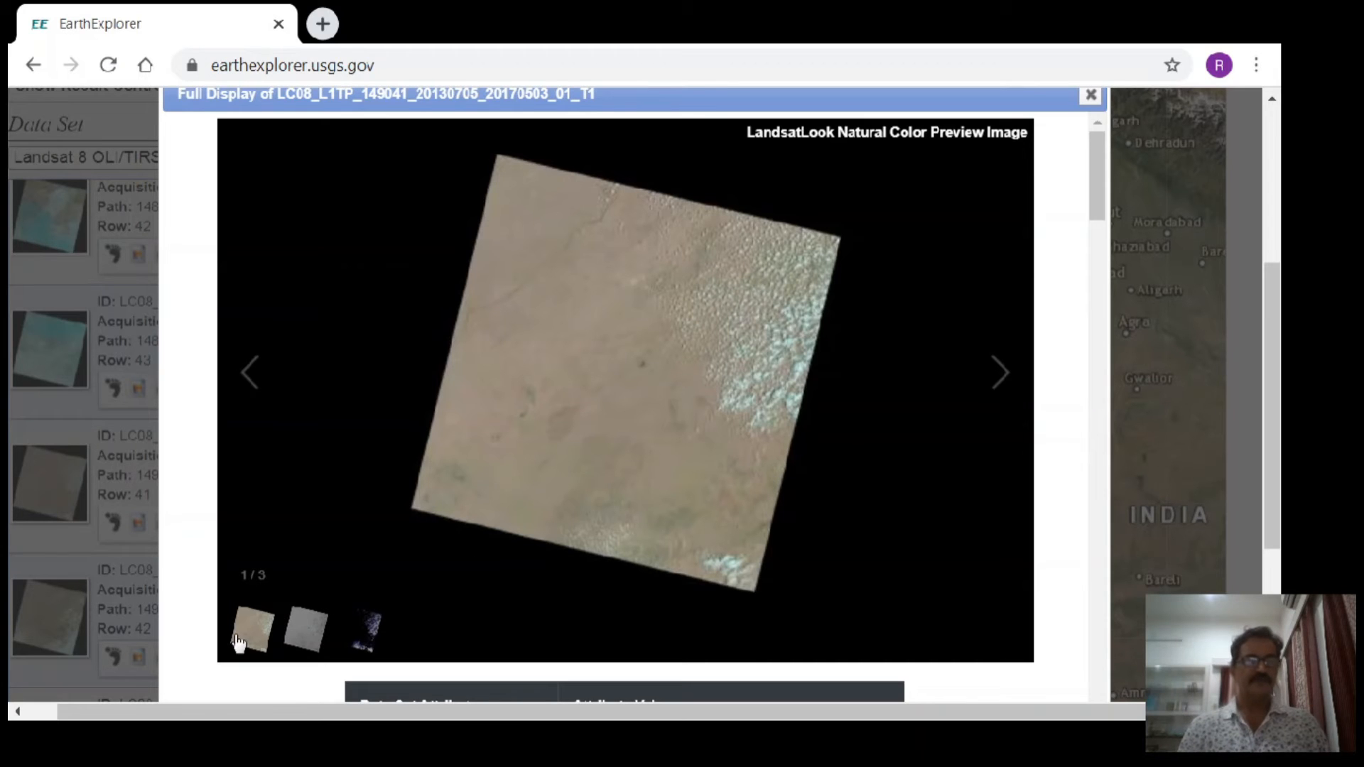
- Step through the scene's thermal and quality preview images and return to the natural color preview
click(999, 377)
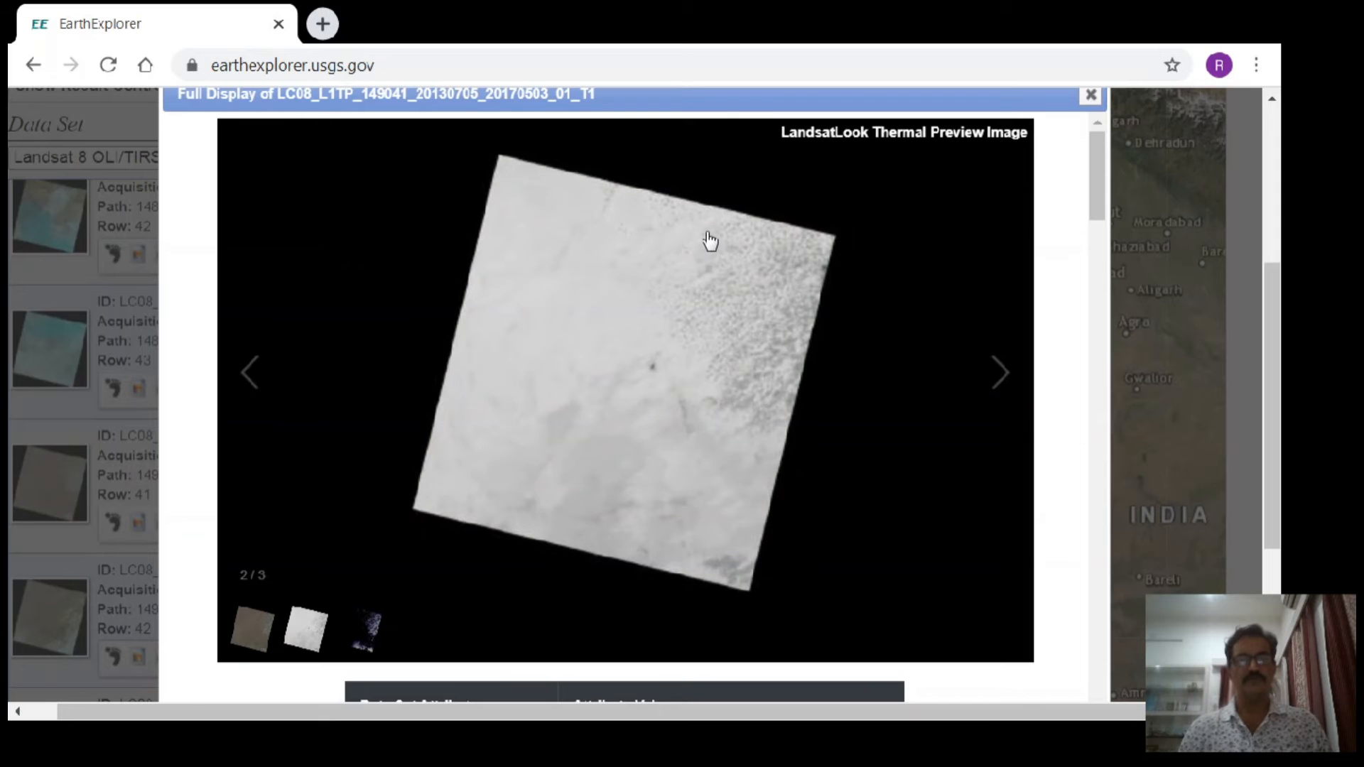
click(995, 380)
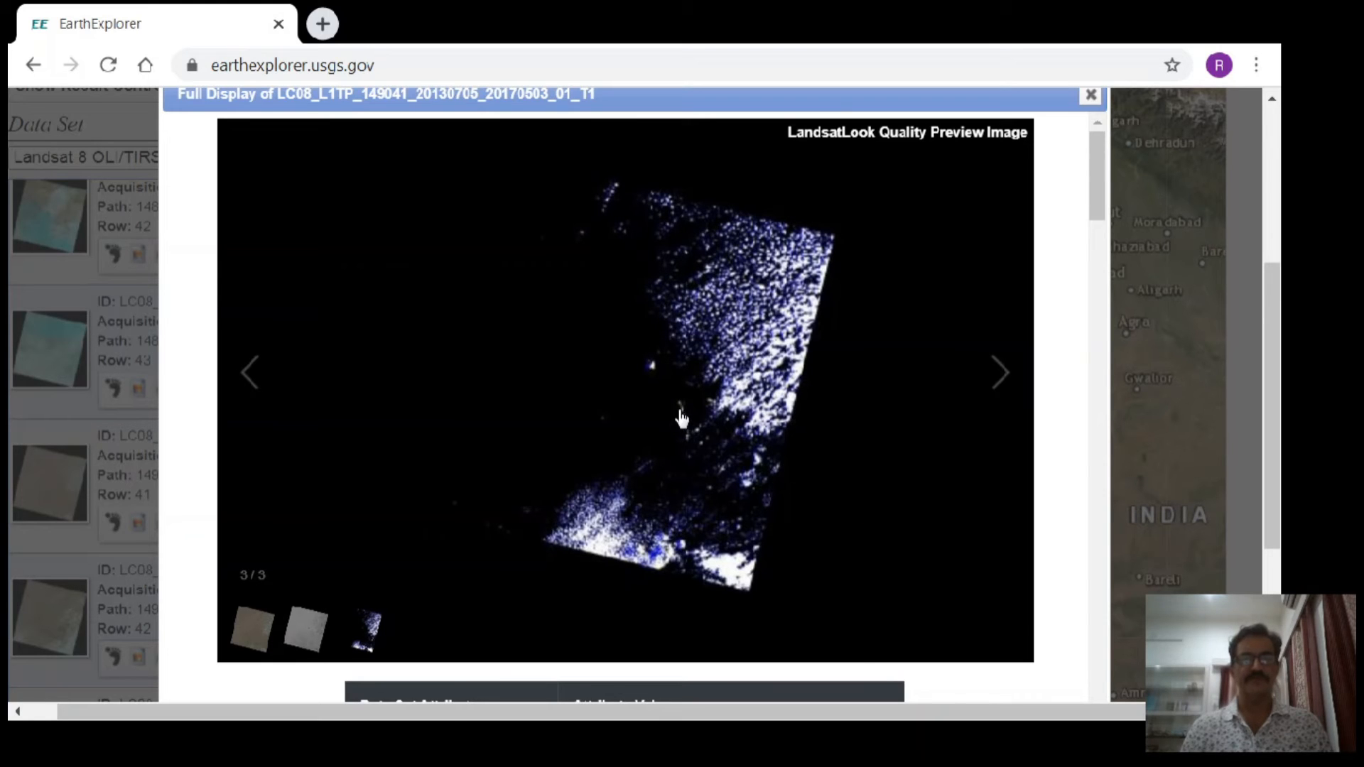
click(997, 376)
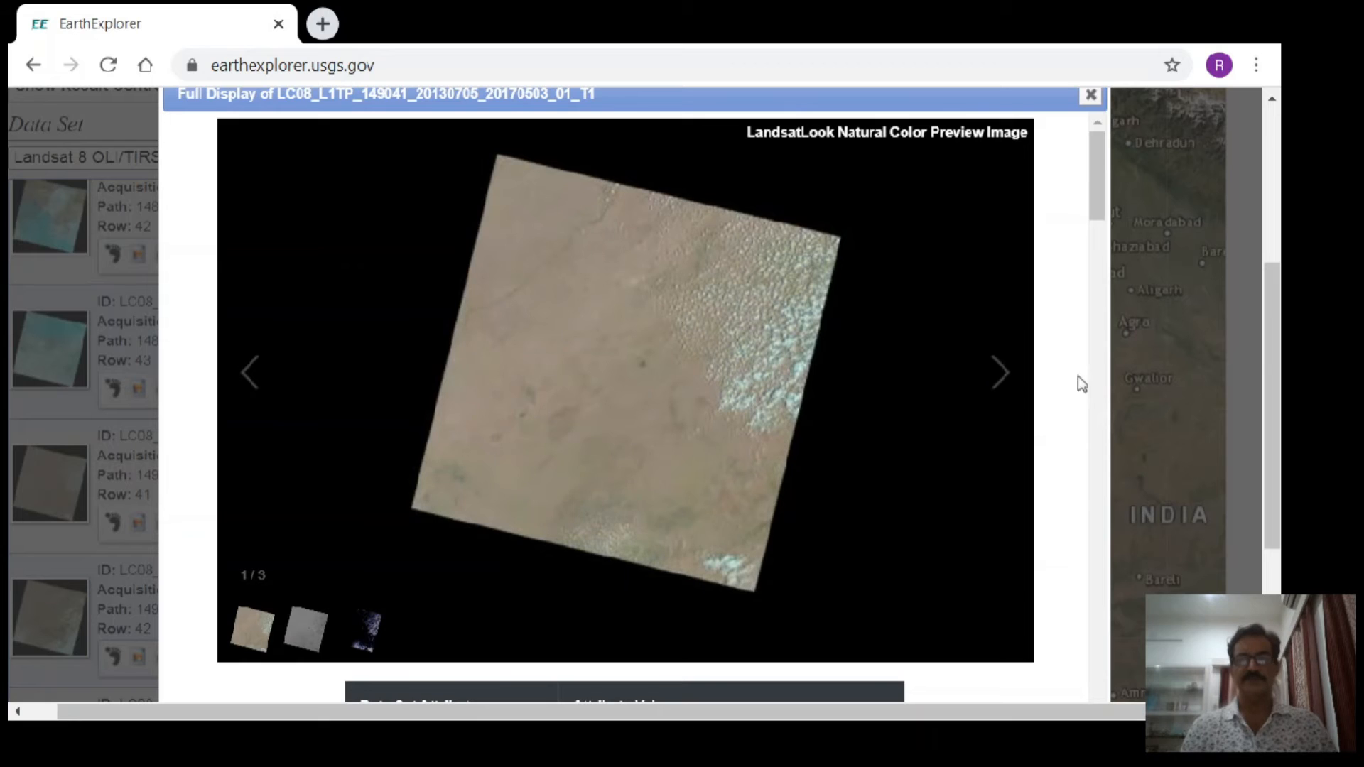
- Read through the scene's attribute table, including the WRS path and row, cloud cover, image quality, map projection and grid cell sizes
drag(1095, 157, 1101, 249)
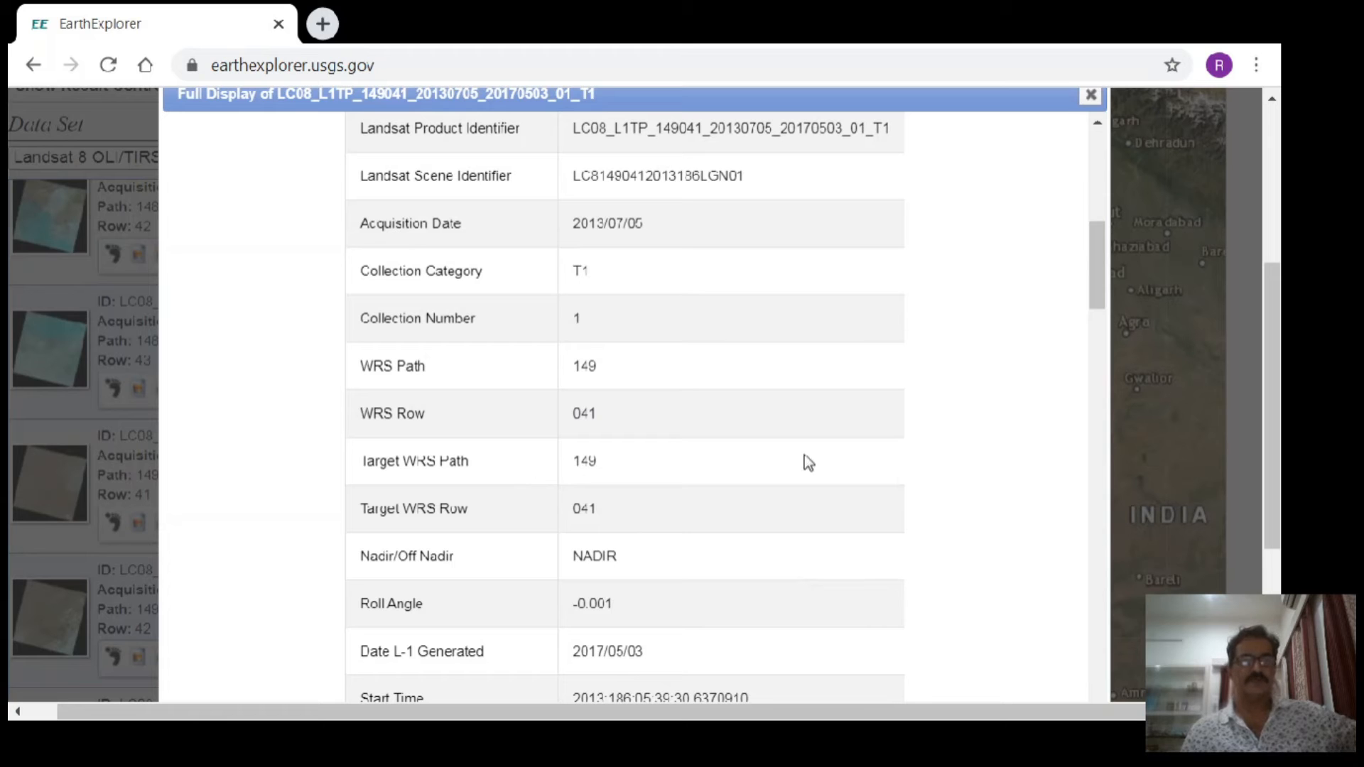
drag(1100, 256, 1105, 333)
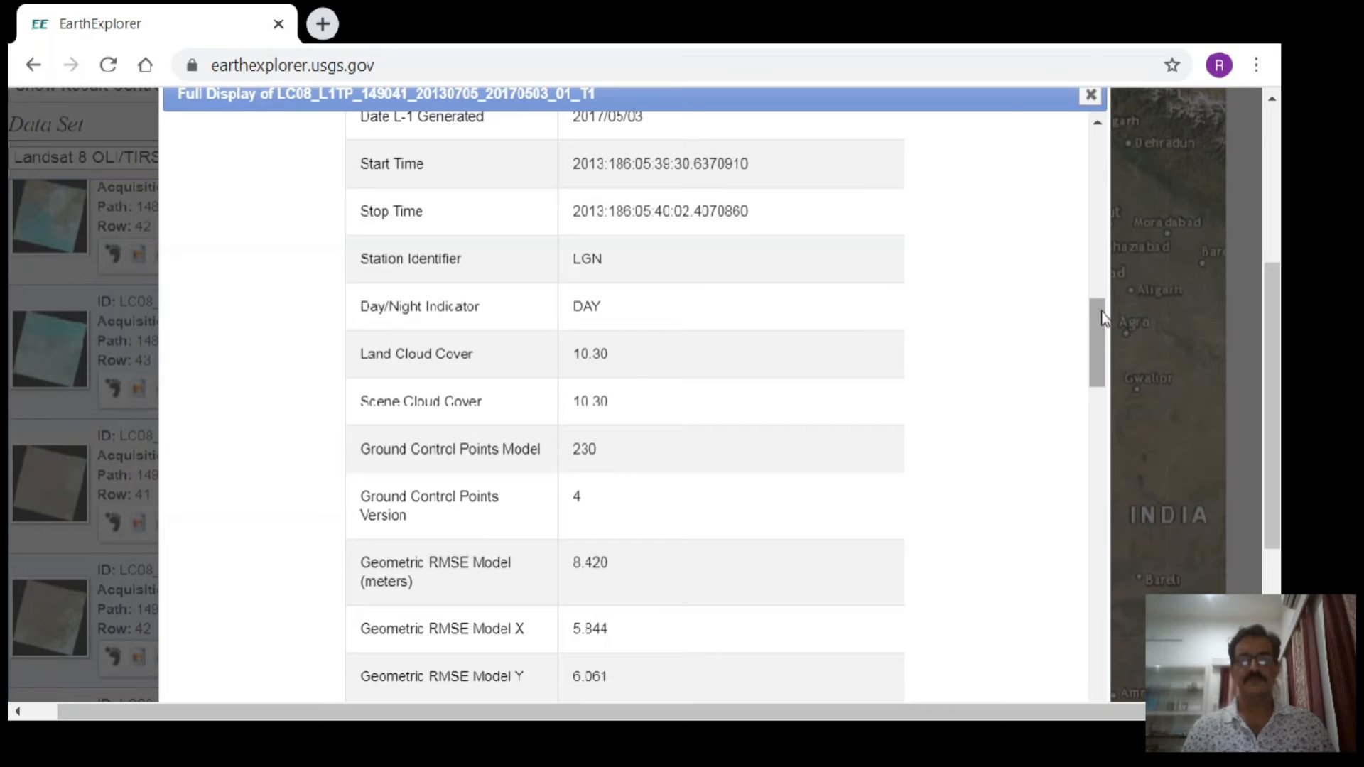
drag(1102, 318, 1105, 341)
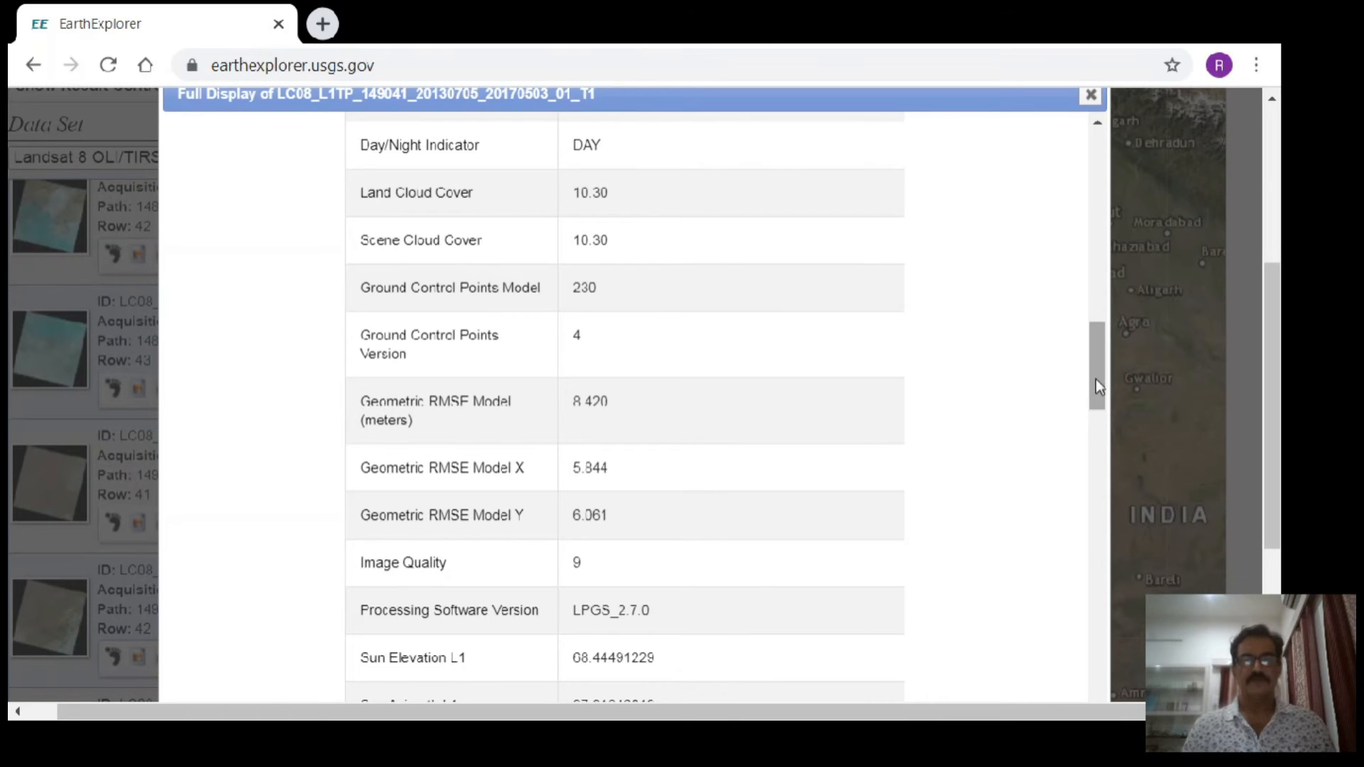
drag(1096, 378, 1097, 343)
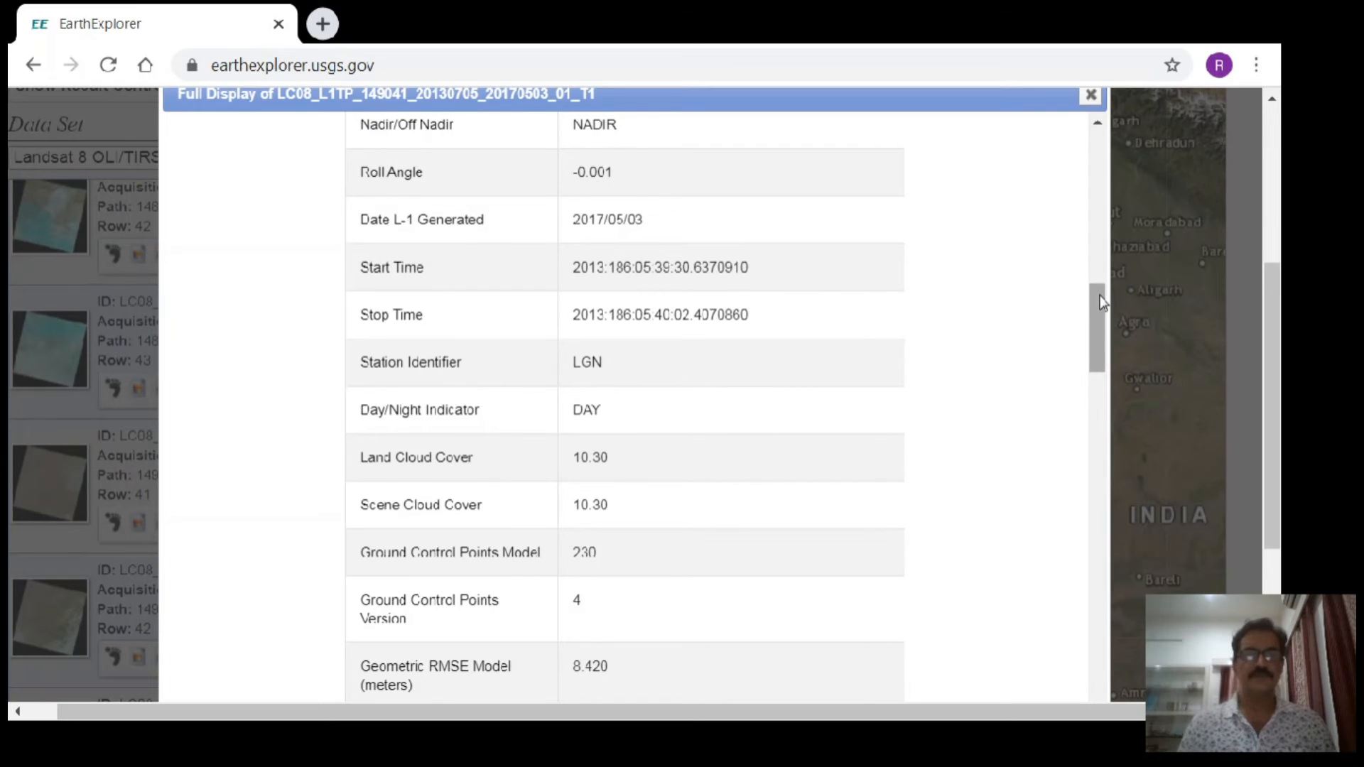
drag(1100, 309, 1111, 466)
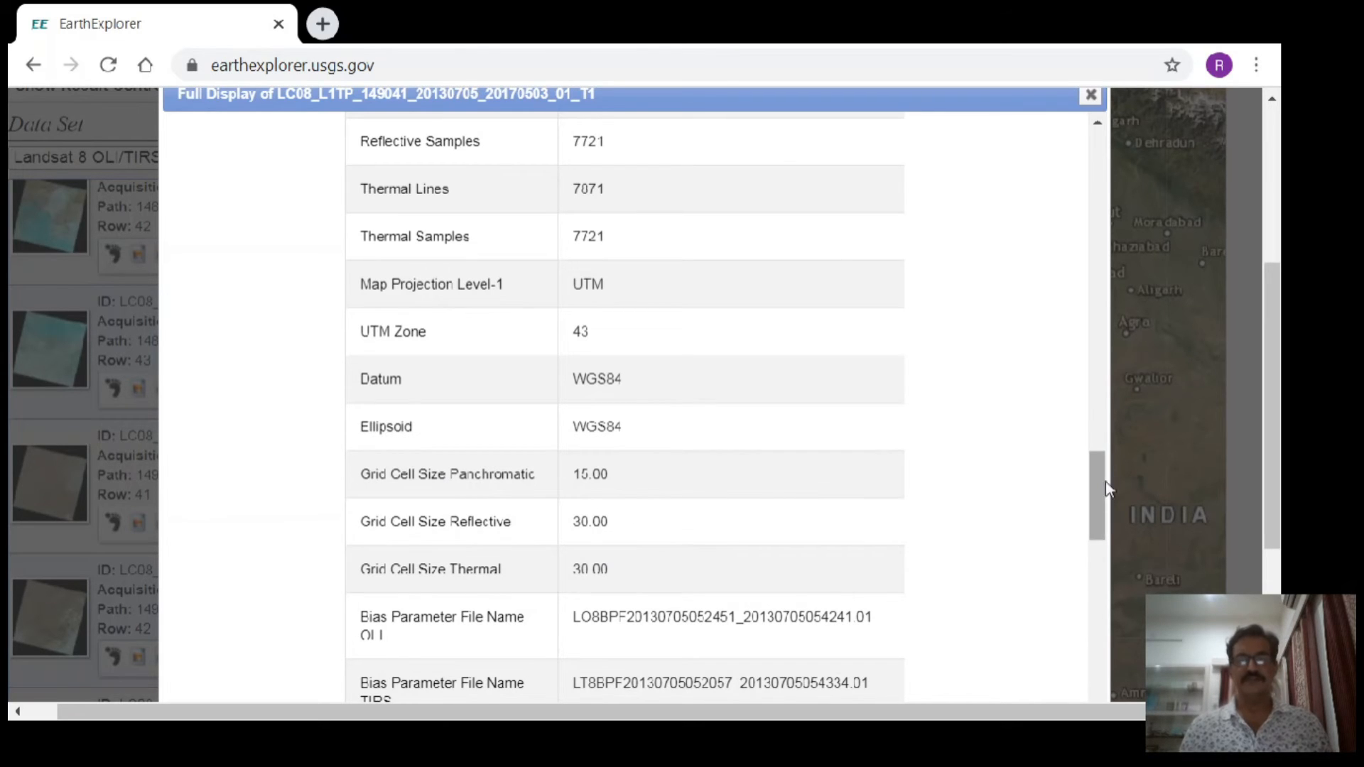
- Close the 2013-07-05 scene's full display and go back one page in the search results to page 83
drag(1106, 488, 1109, 132)
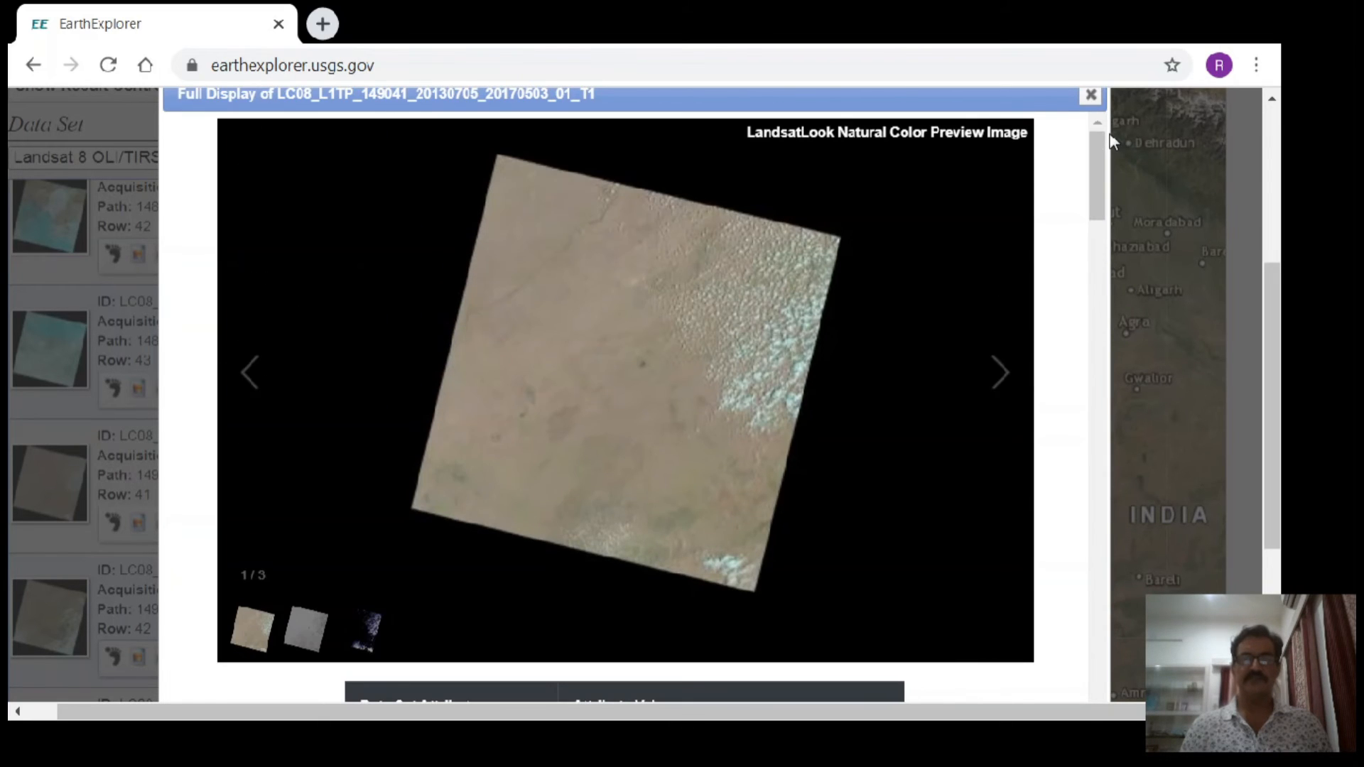
click(1091, 98)
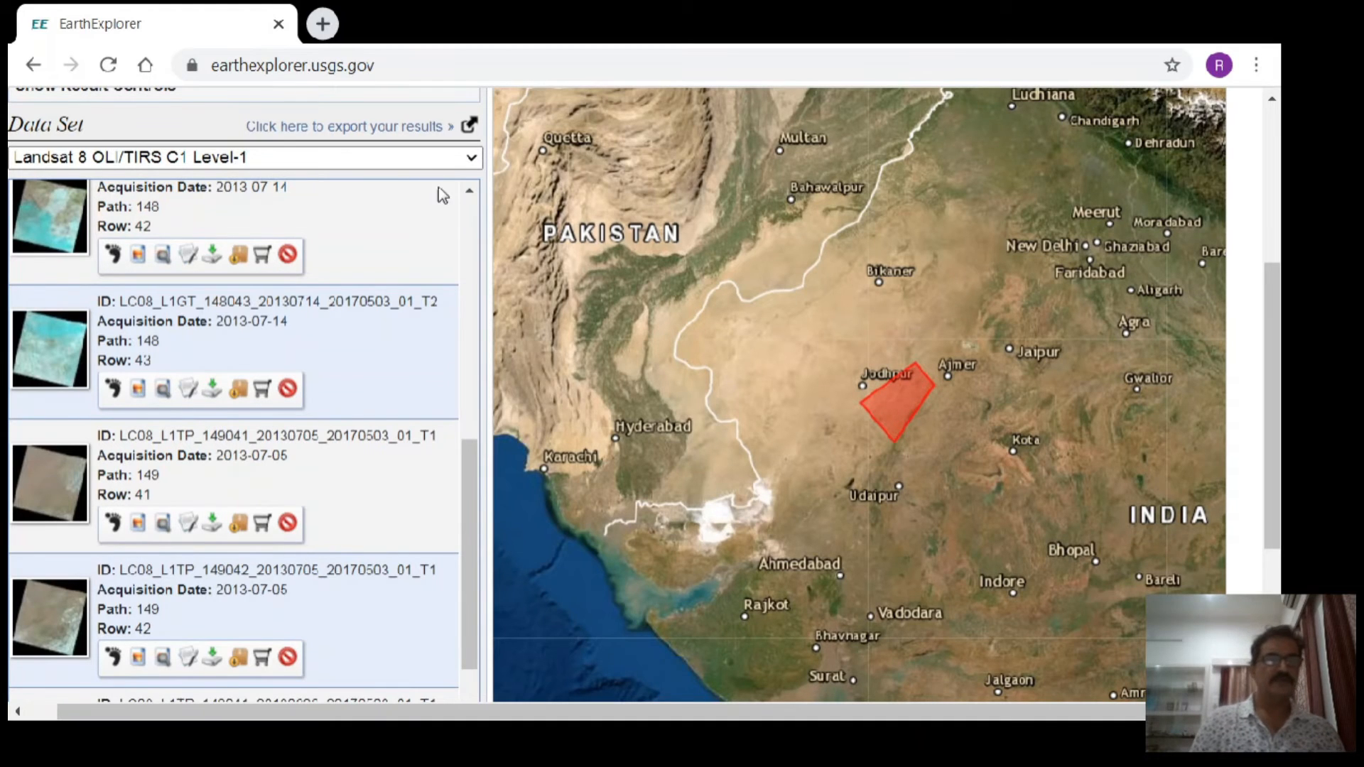
click(467, 225)
click(468, 226)
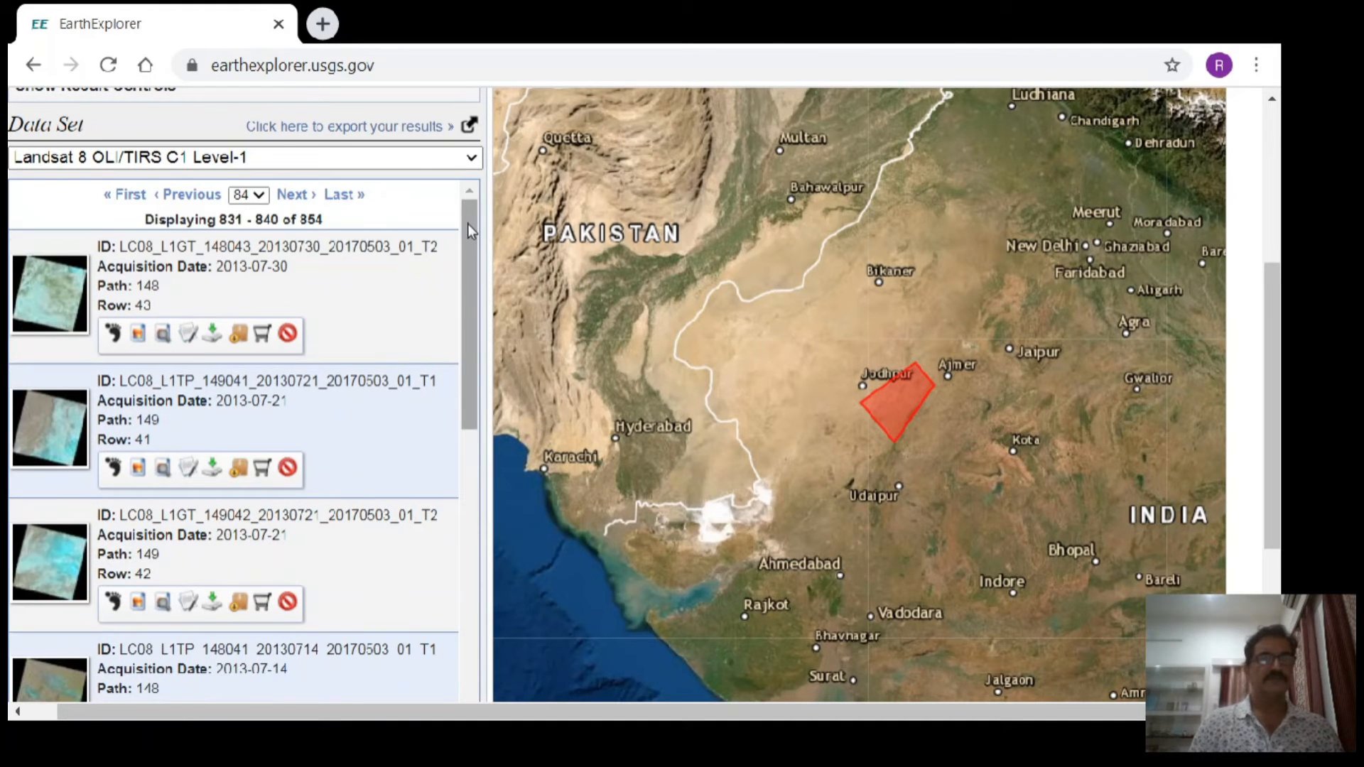
click(192, 202)
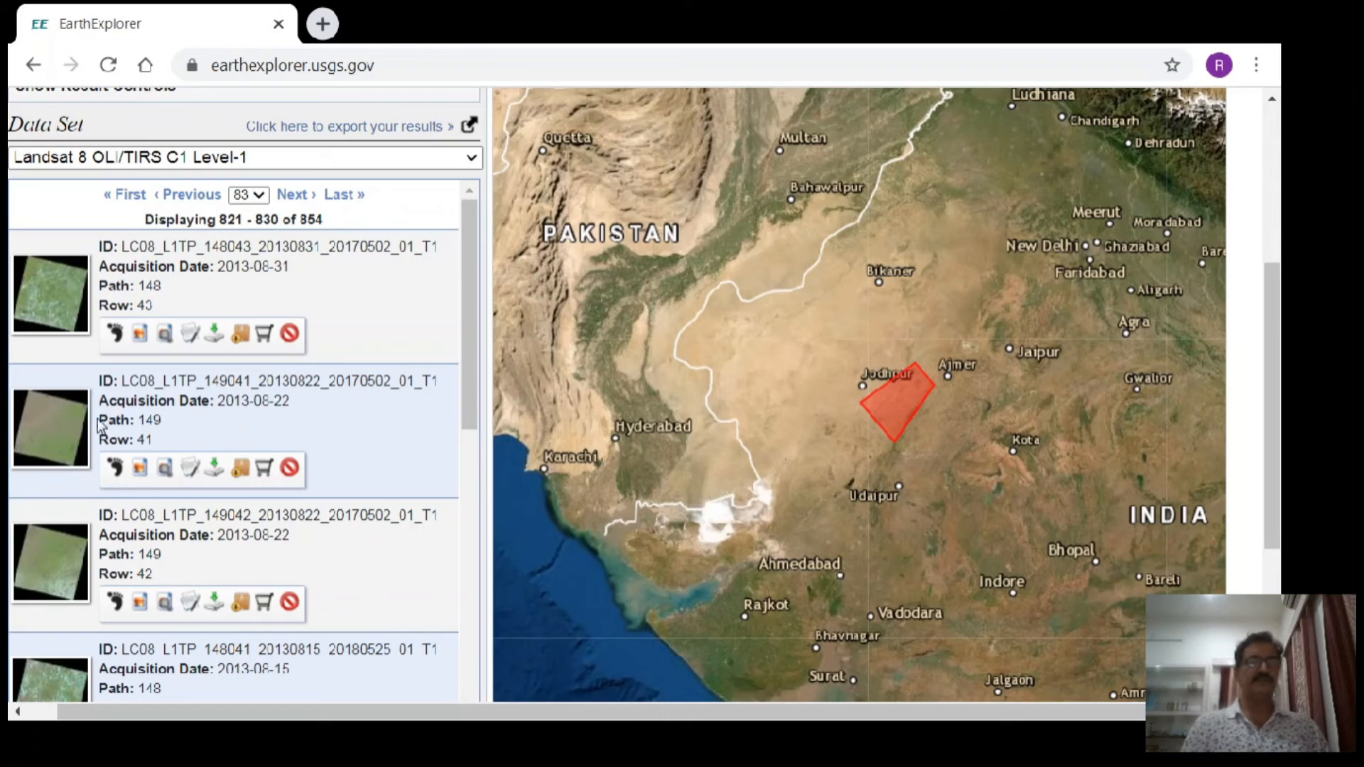
- Open the full metadata display of the 2013-08-22 scene at path 149, row 41, and read its attributes down to the cloud cover and geometric RMSE values
click(189, 469)
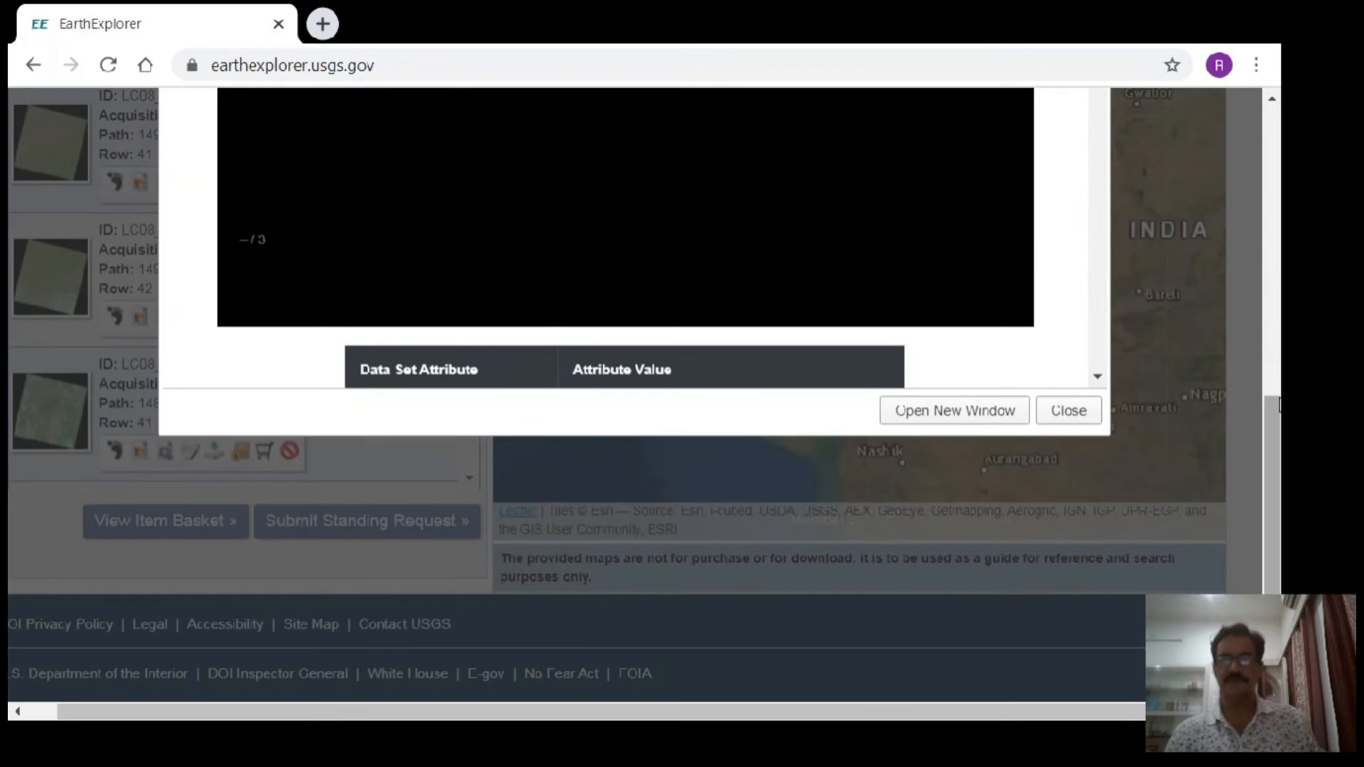
drag(1277, 418, 1277, 263)
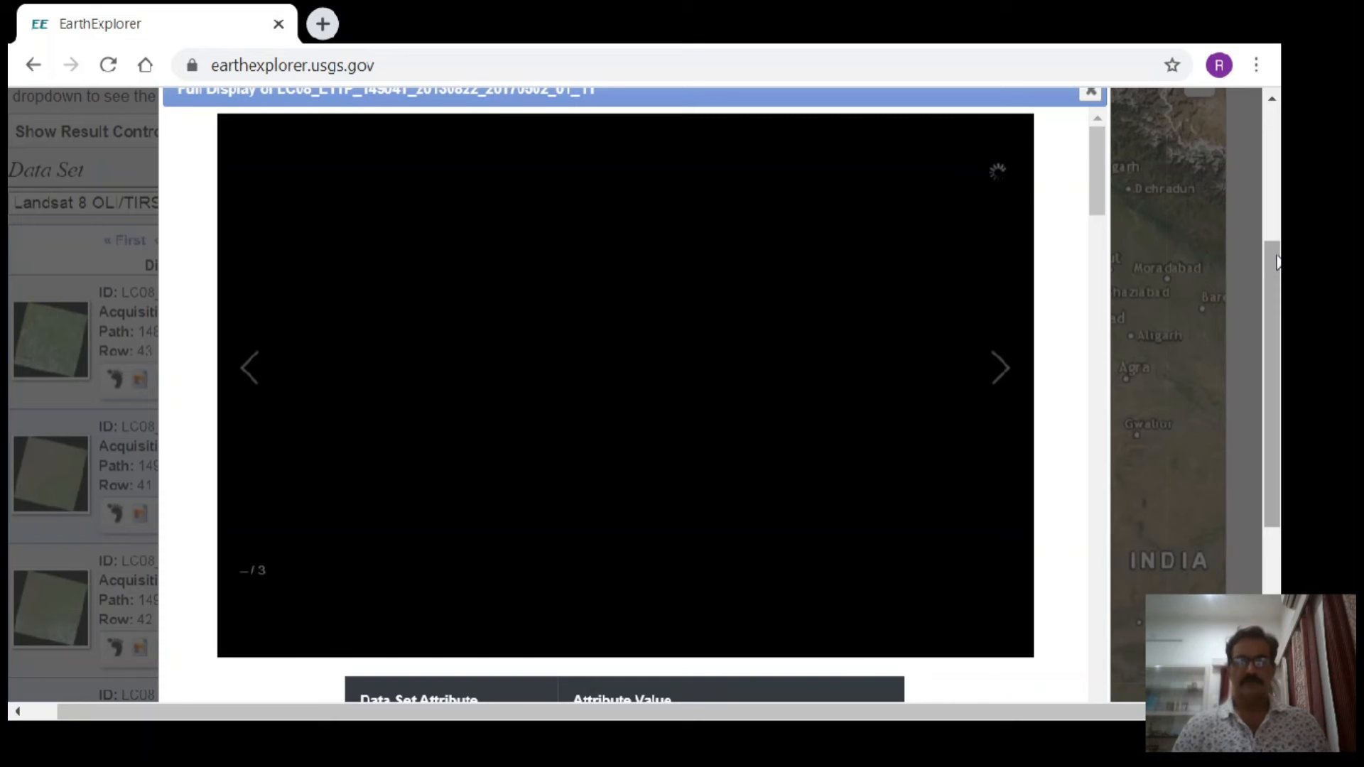
drag(1098, 178, 1092, 268)
scroll(1092, 268, down, 2)
scroll(1090, 256, up, 1)
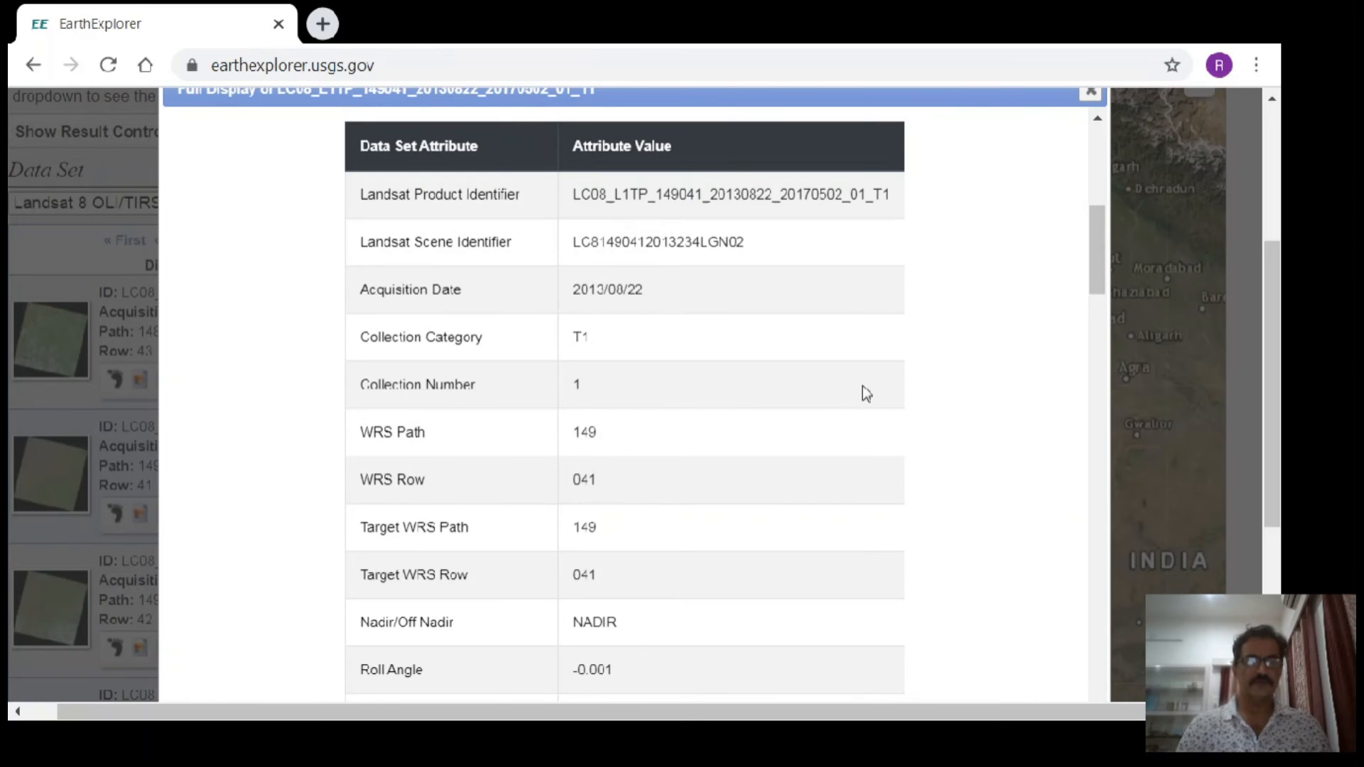
drag(1098, 220, 1100, 315)
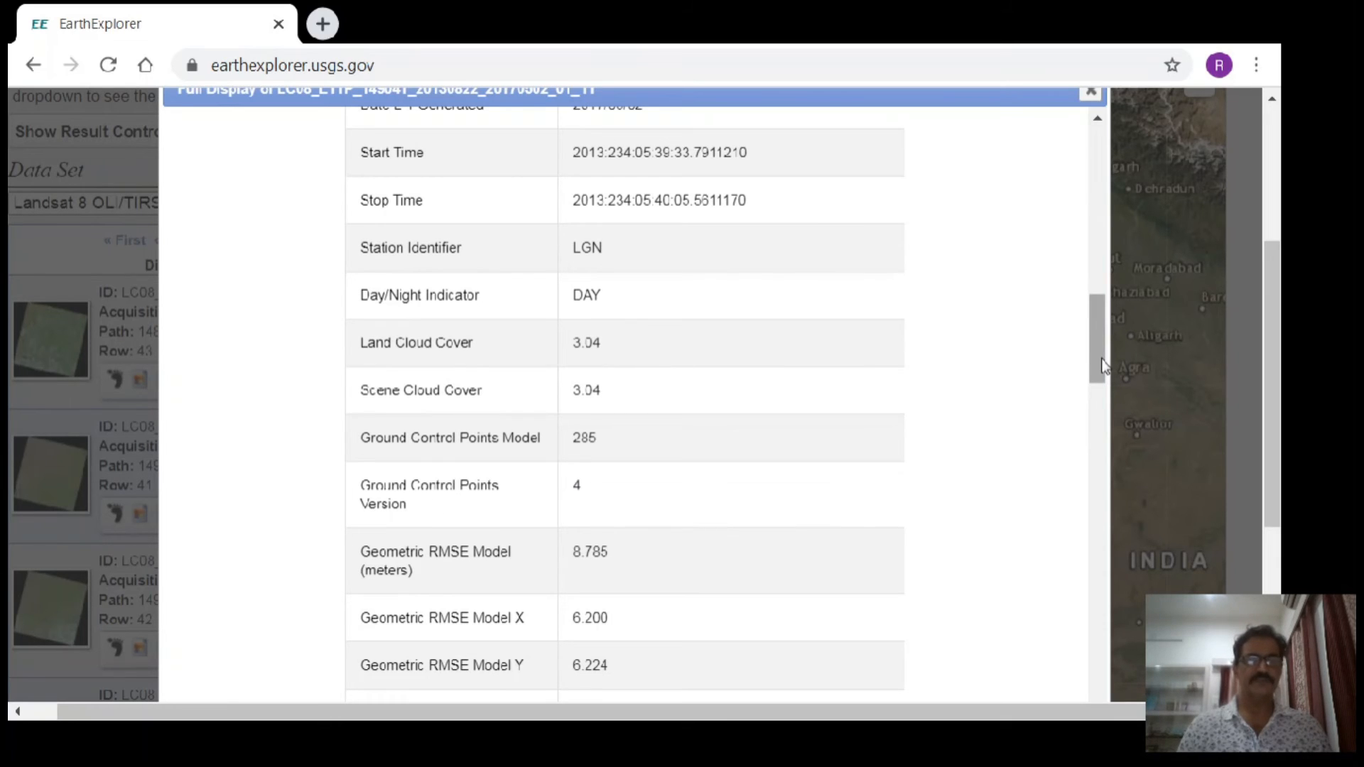
- View the 2013-08-22 scene's natural color, thermal and quality preview images and close its full display
drag(1101, 335, 1114, 138)
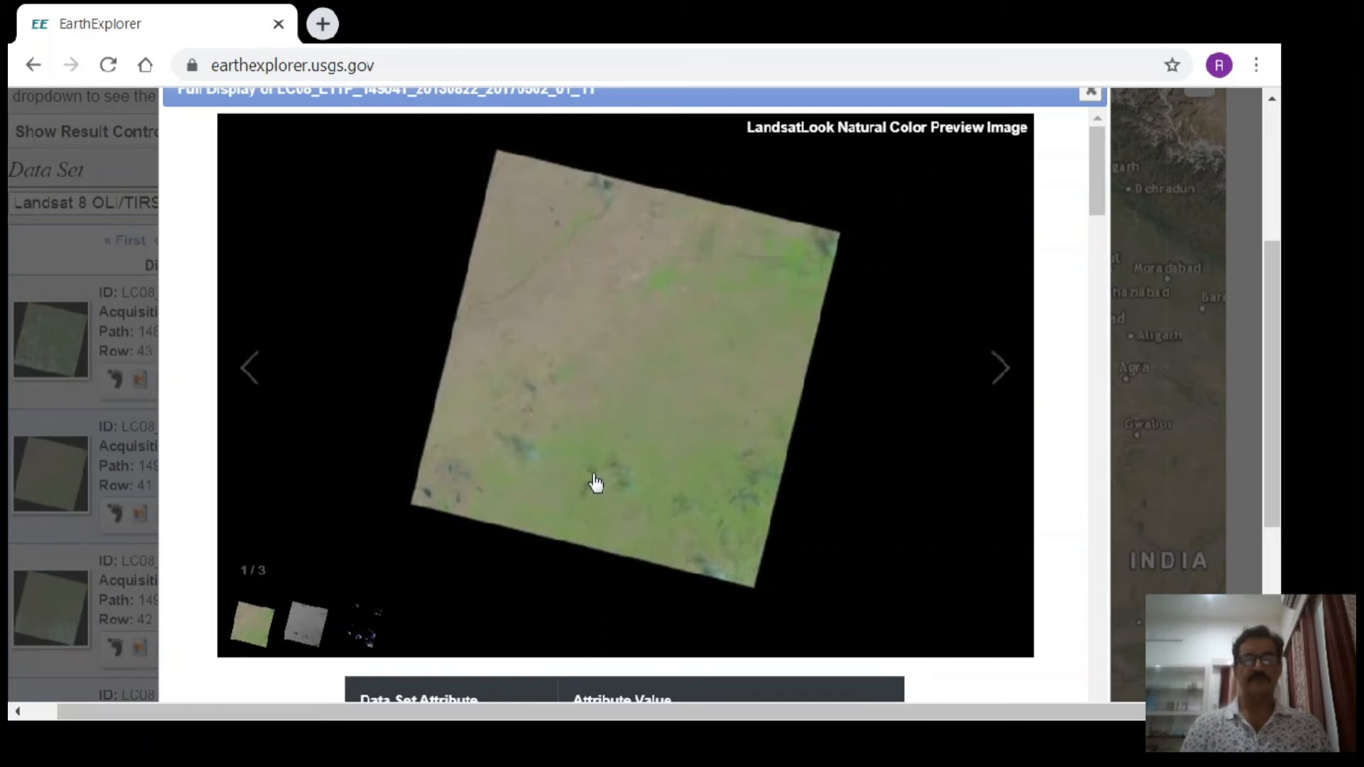
click(998, 366)
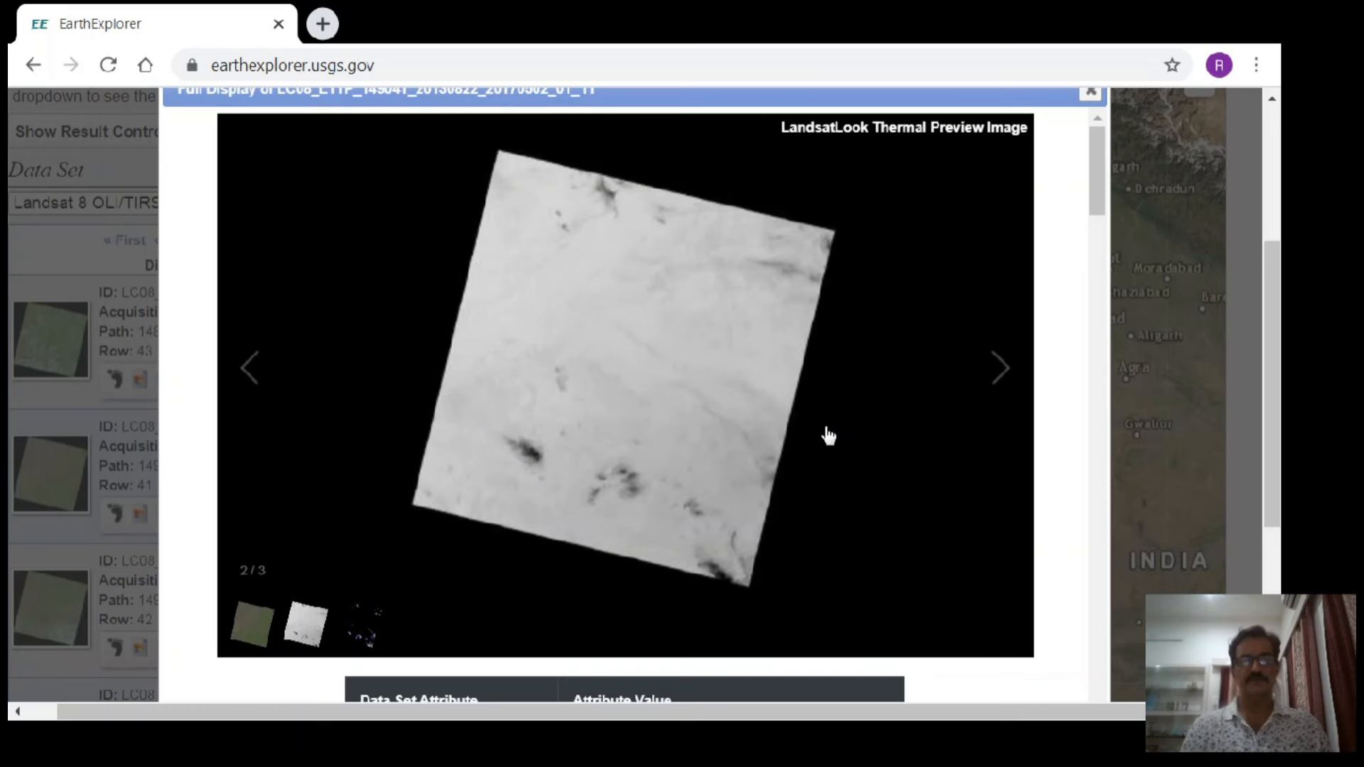
click(1001, 378)
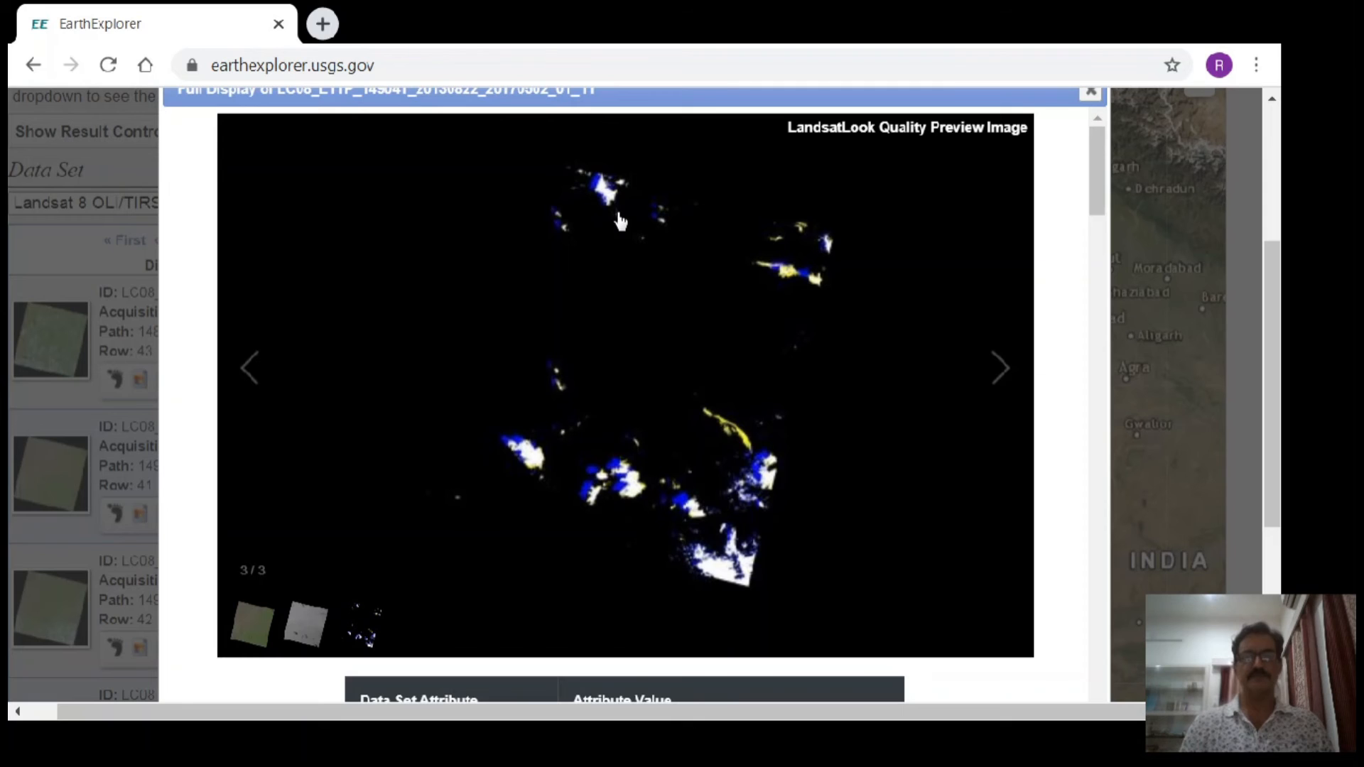
click(1089, 93)
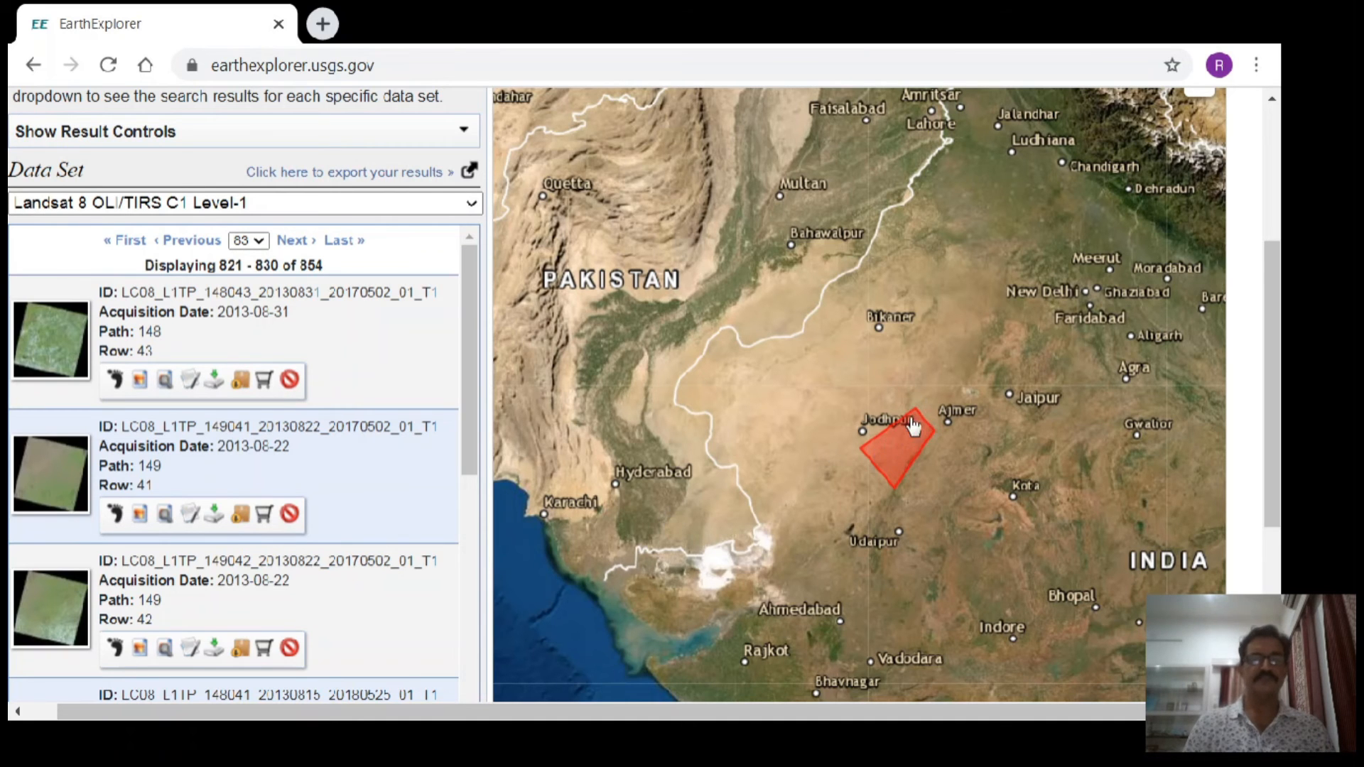
- Show the map footprints of the 2013-08-22 path 149 row 41, 2013-08-31 path 148 row 43 and 2013-08-15 path 148 row 42 scenes
click(116, 514)
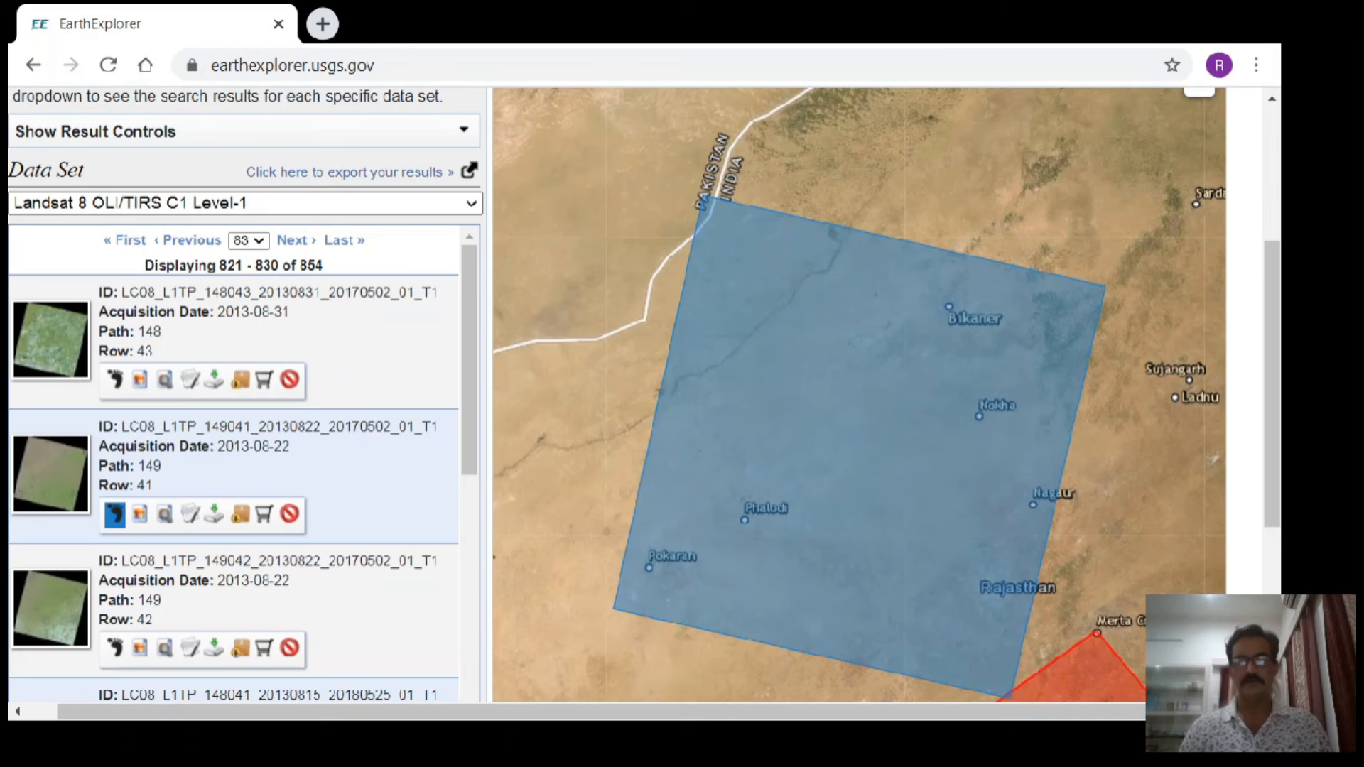
scroll(1247, 661, down, 1)
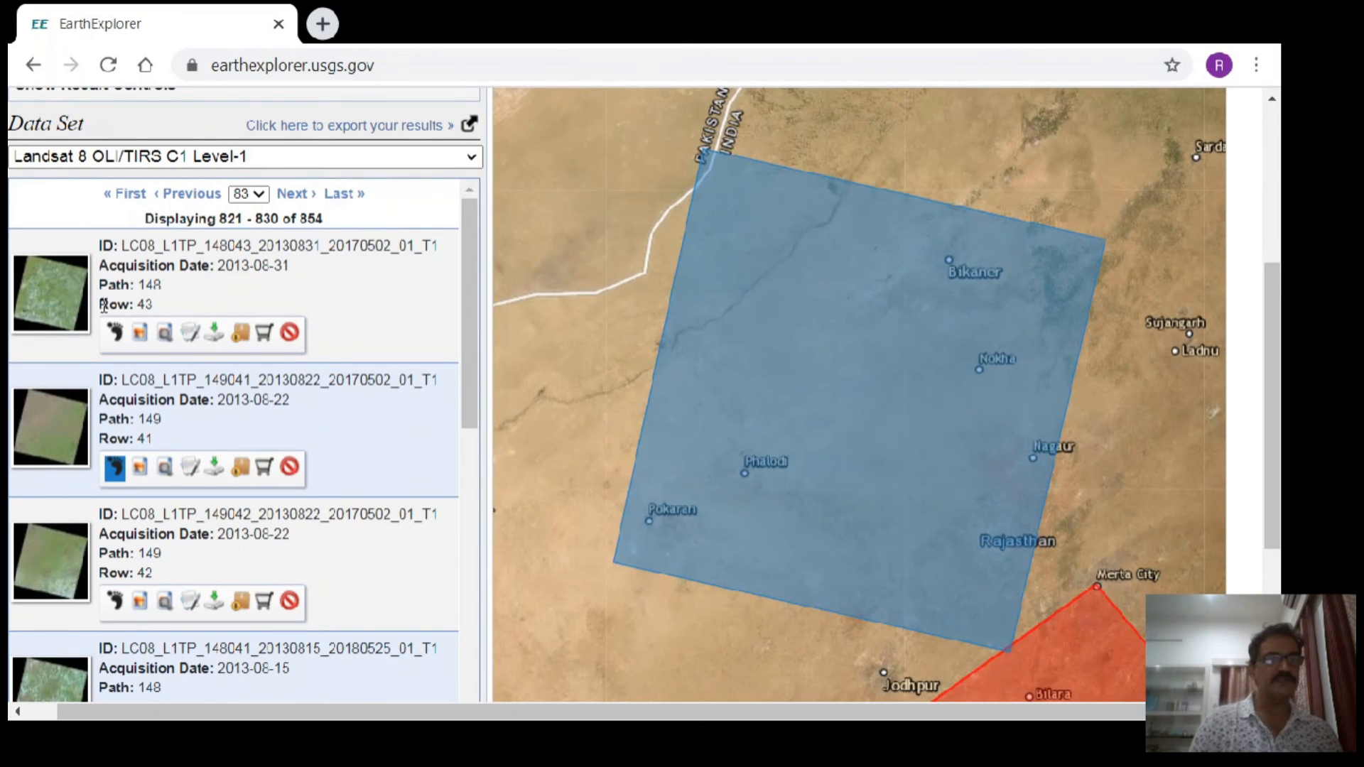
click(115, 334)
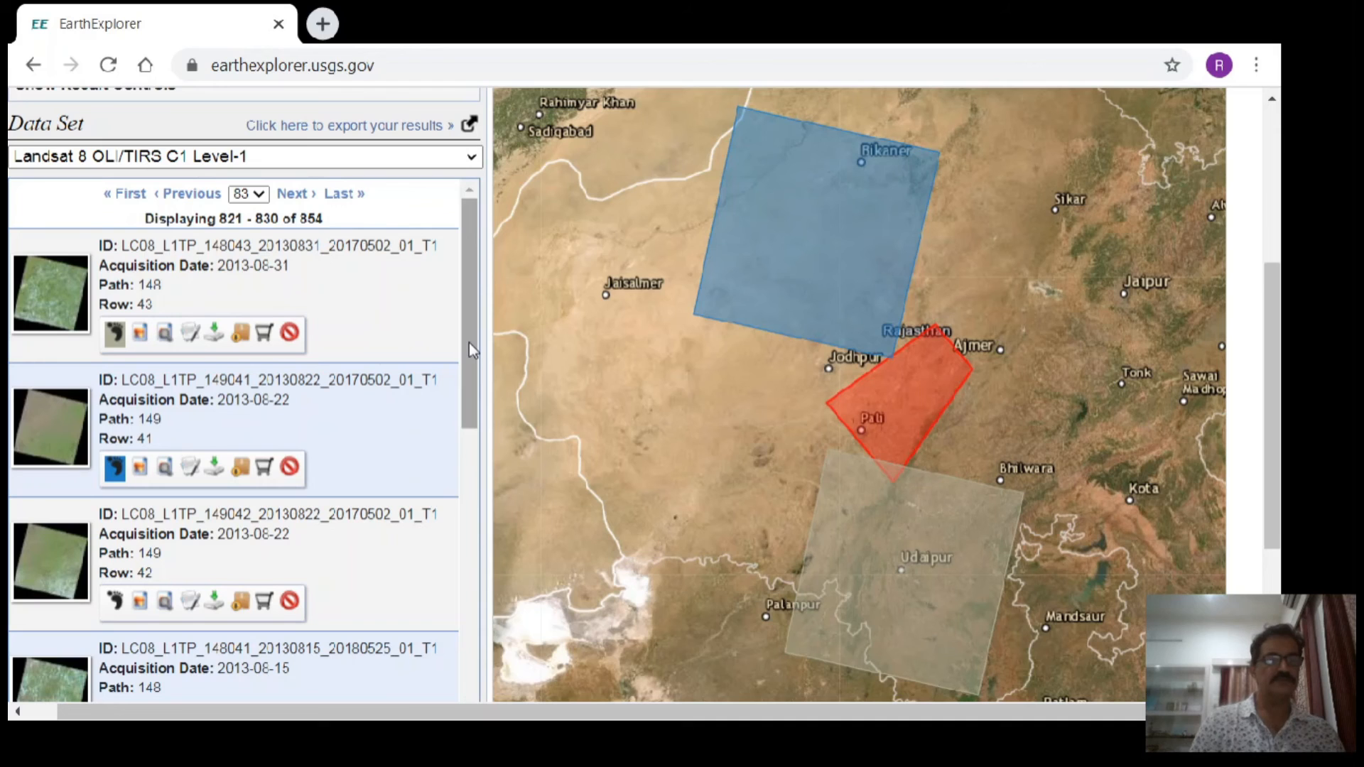
drag(469, 343, 482, 467)
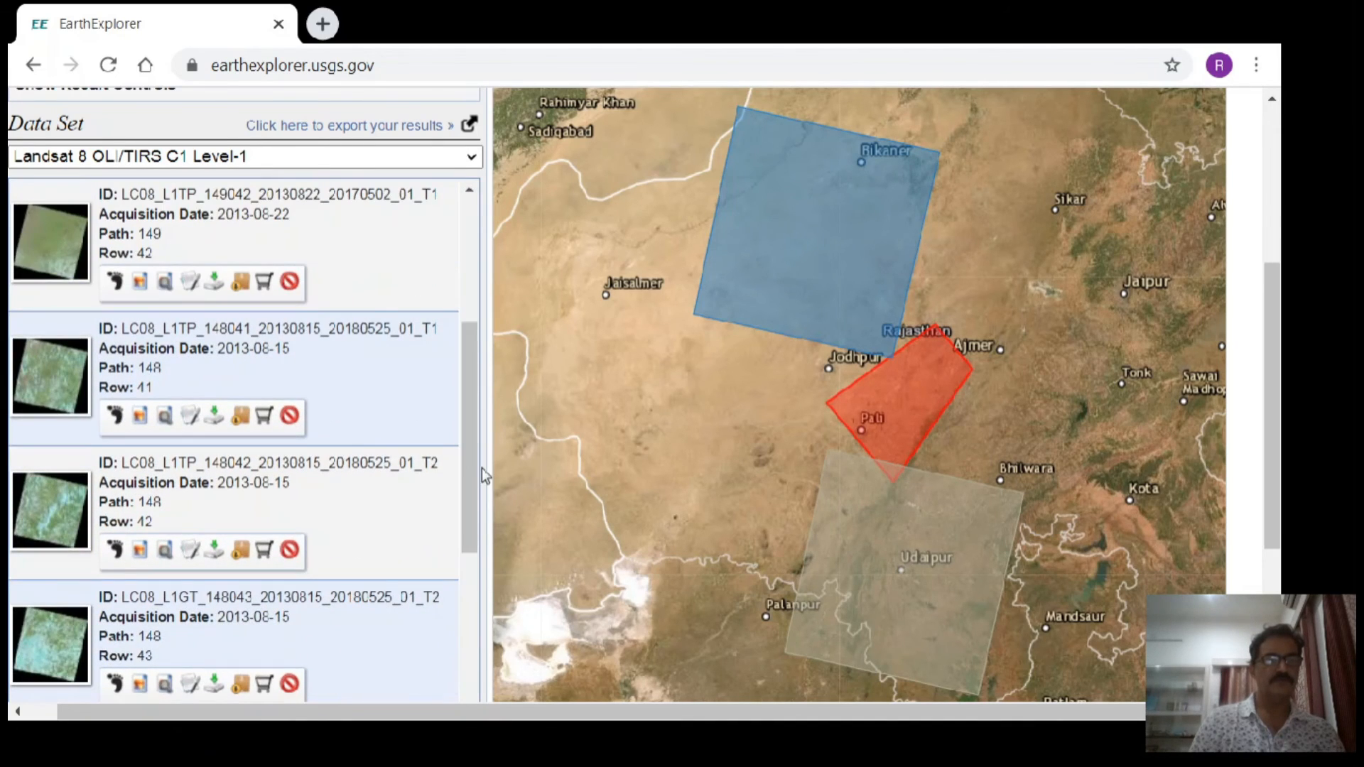
click(116, 554)
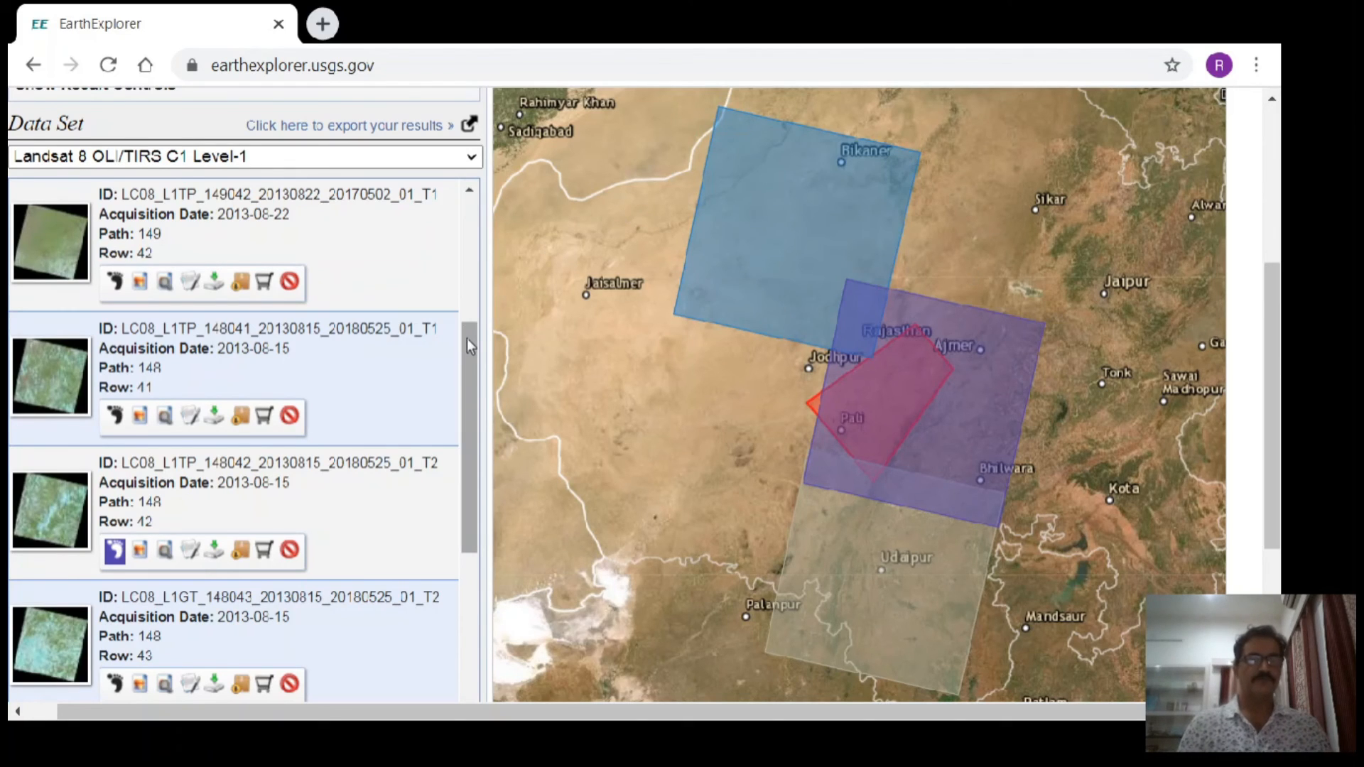
- Go back to results page 82 and show the map footprint of the 2013-09-07 scene at path 149, row 41
drag(467, 346, 470, 207)
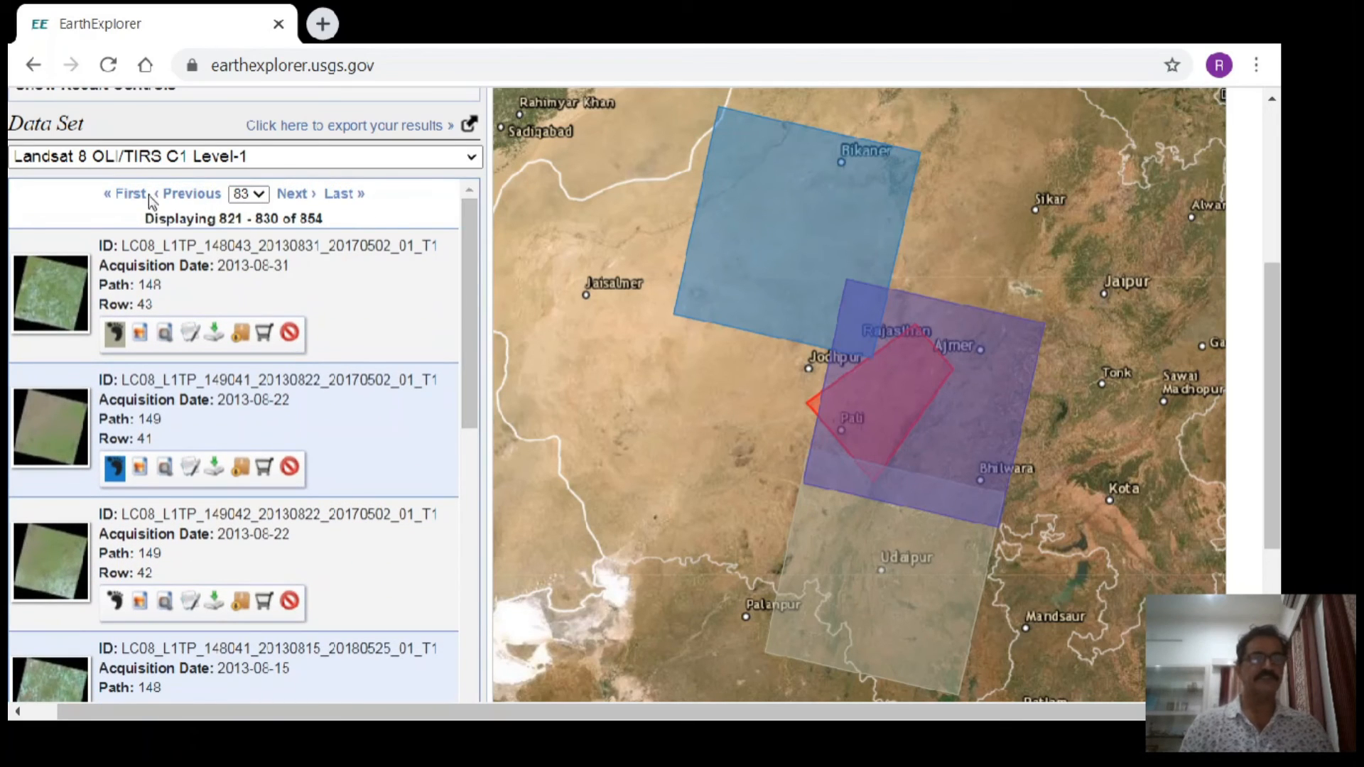
click(174, 197)
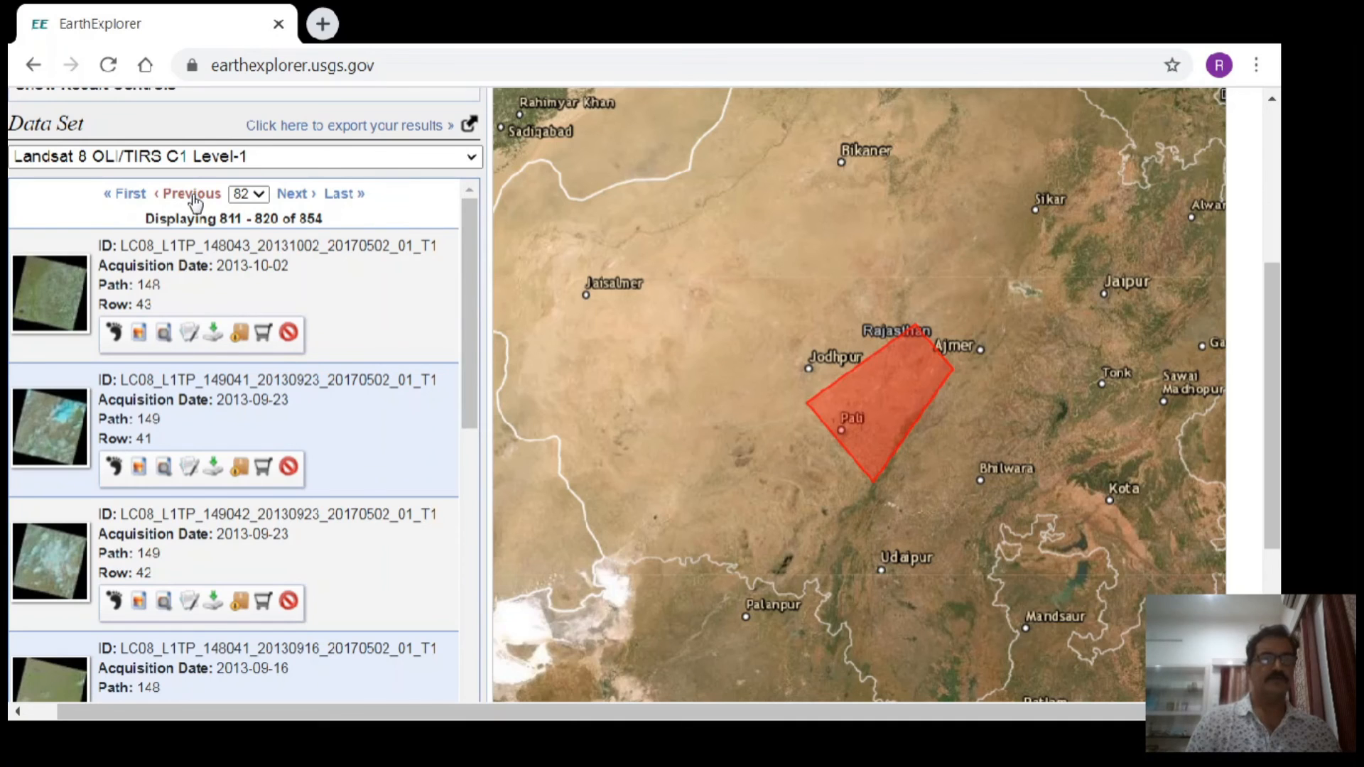
drag(474, 376, 482, 526)
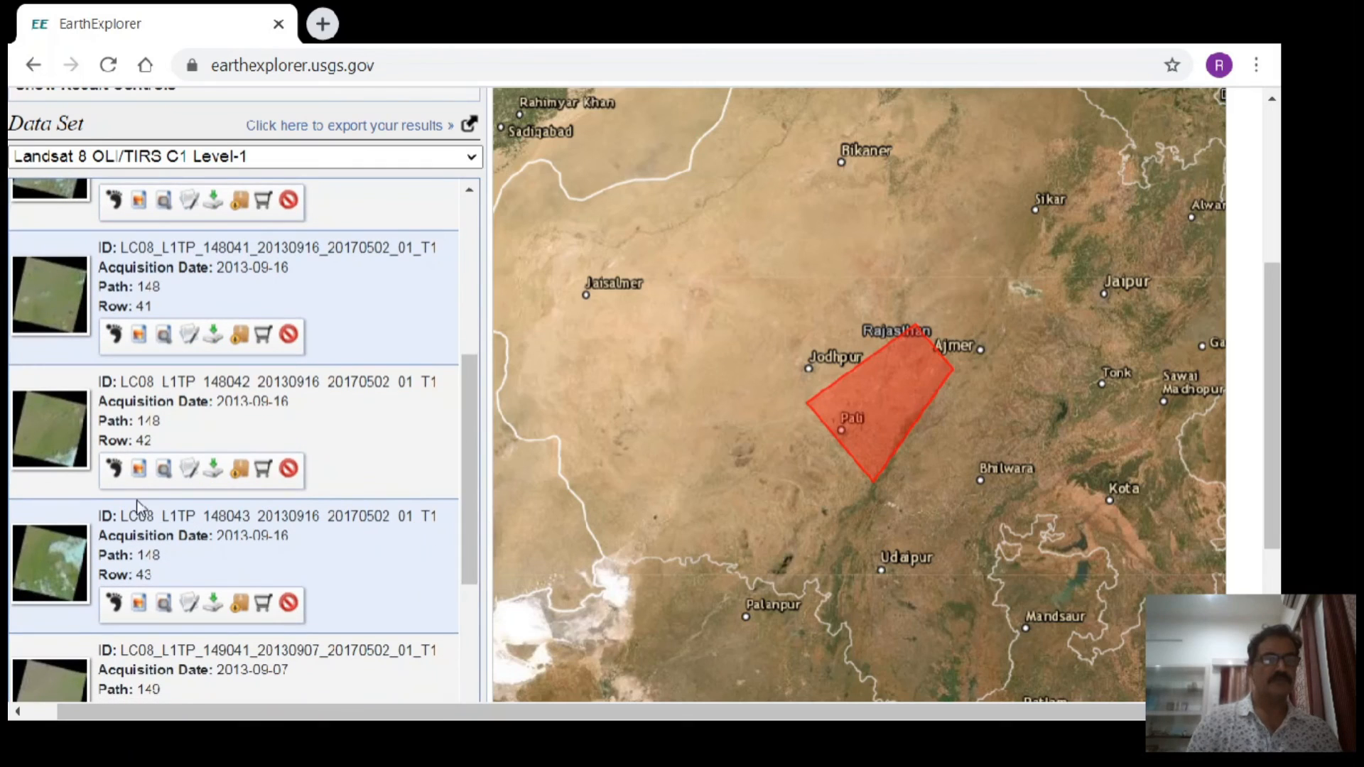
drag(472, 395, 483, 544)
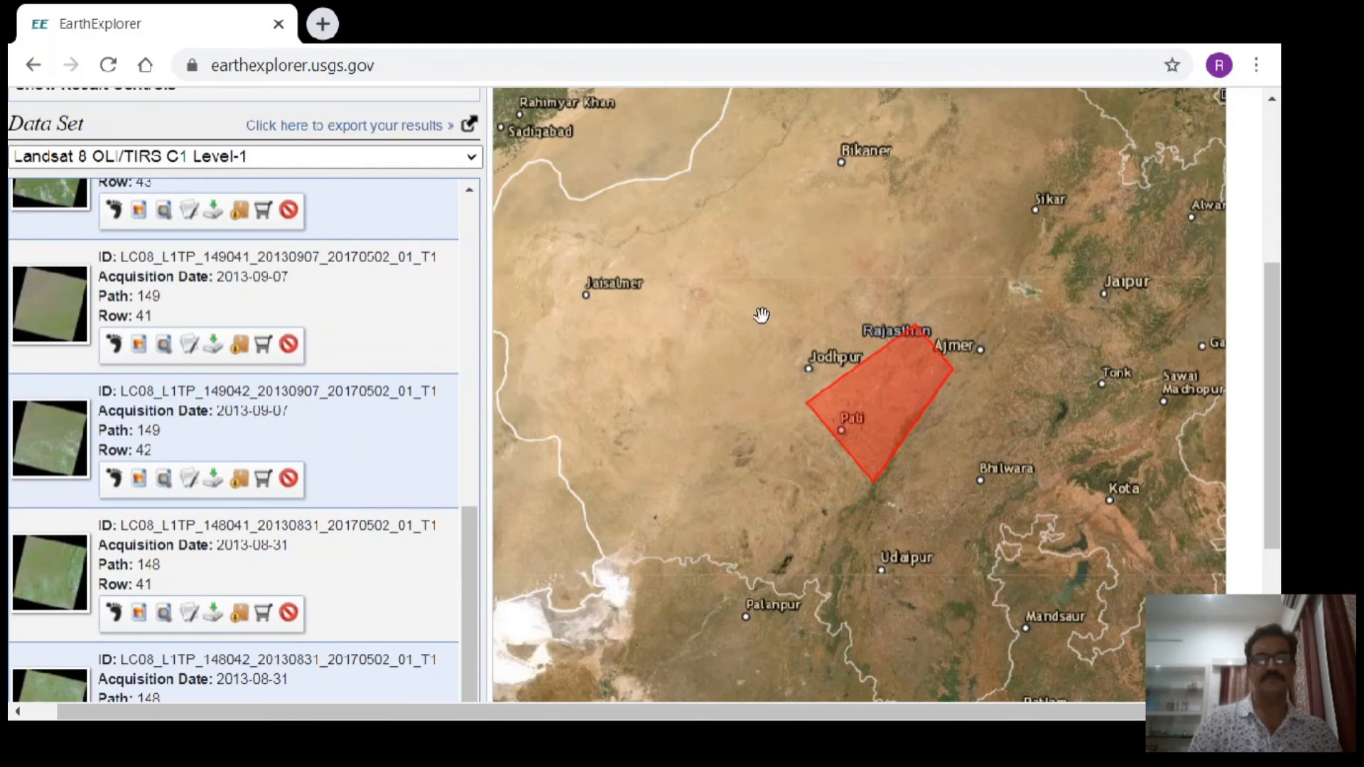
click(115, 346)
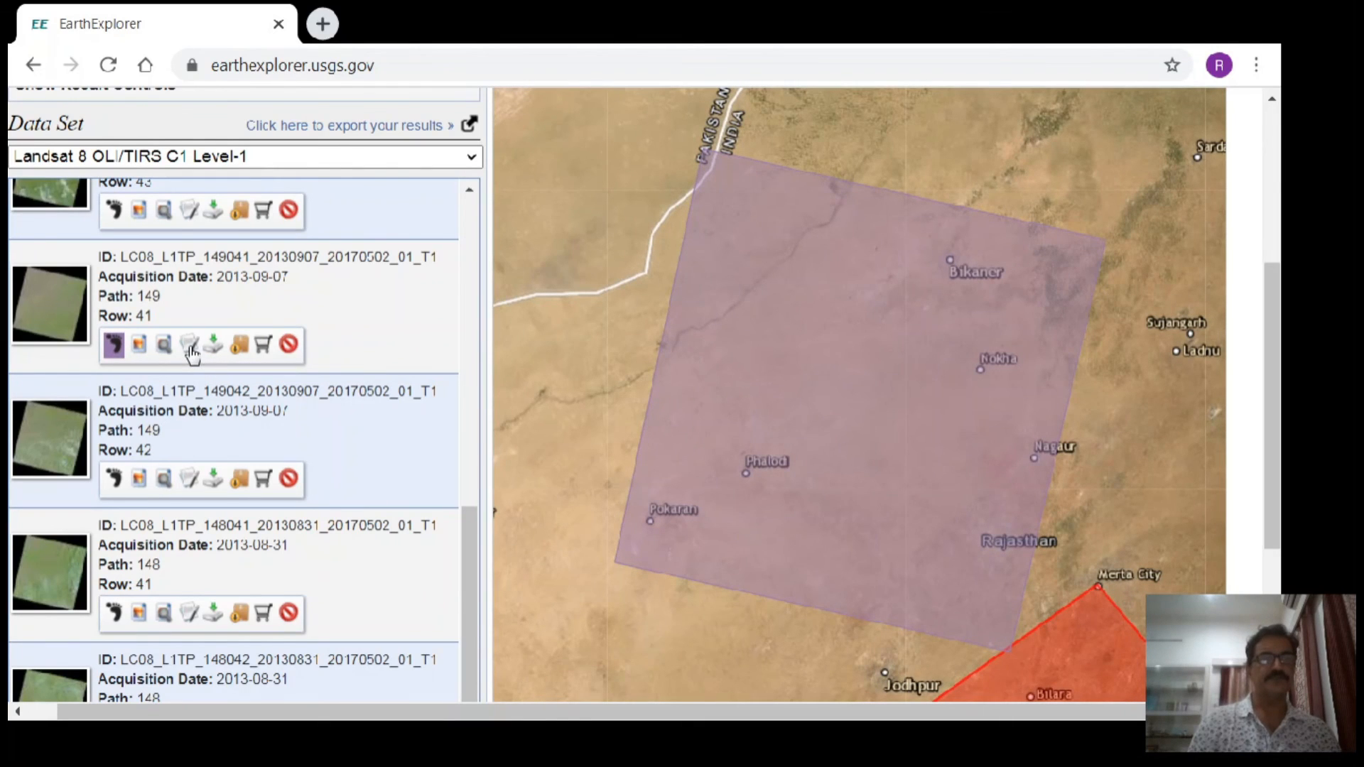
- Open the full metadata display of the 2013-09-07 path 149 row 41 scene, check its natural color preview and close the display
click(189, 345)
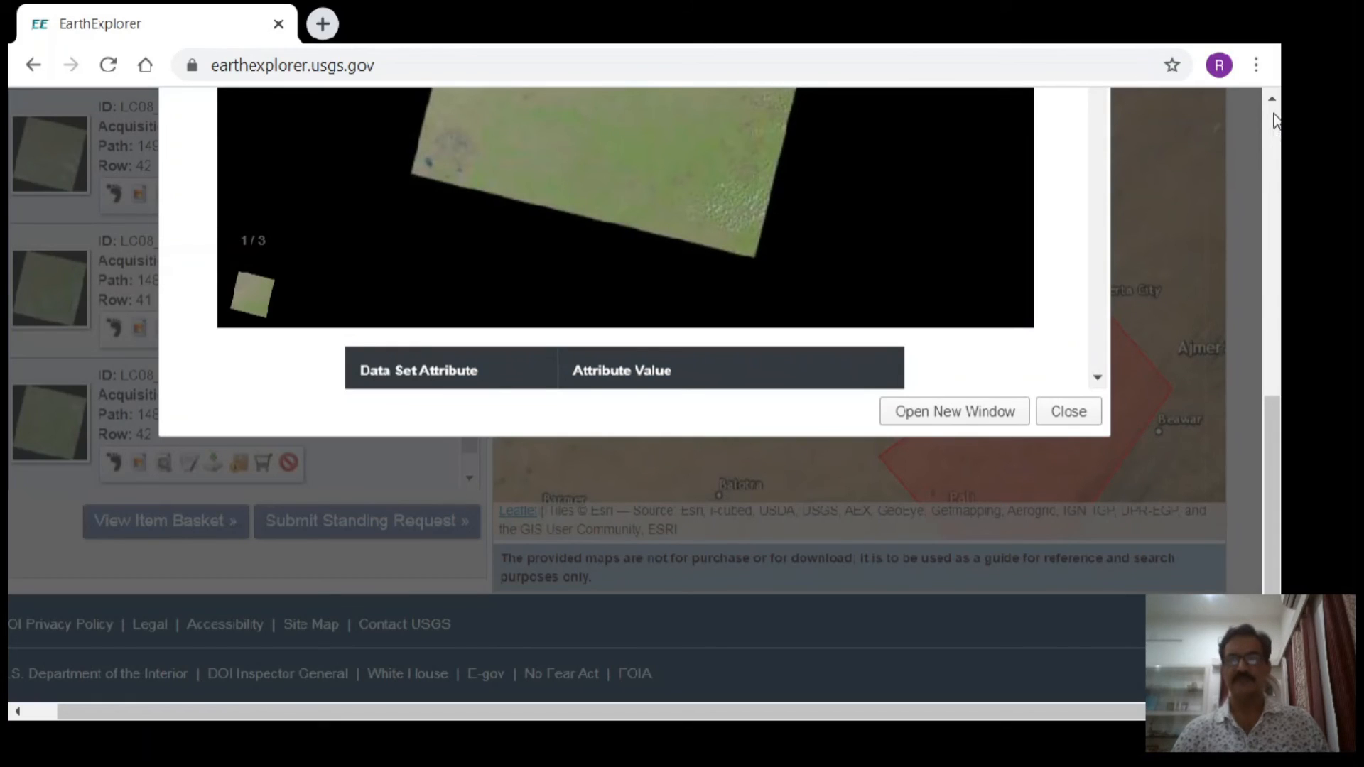
scroll(1272, 107, up, 4)
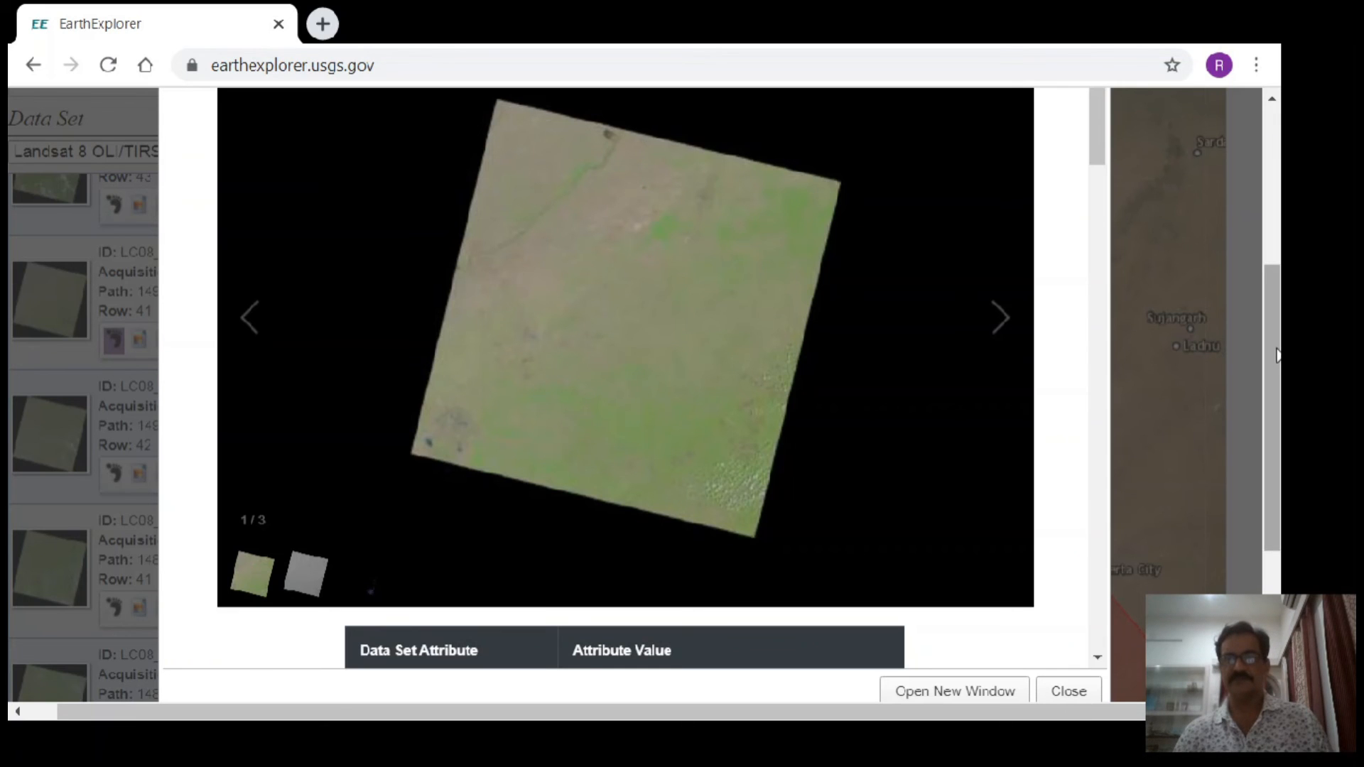
drag(1276, 357, 1278, 260)
click(1090, 248)
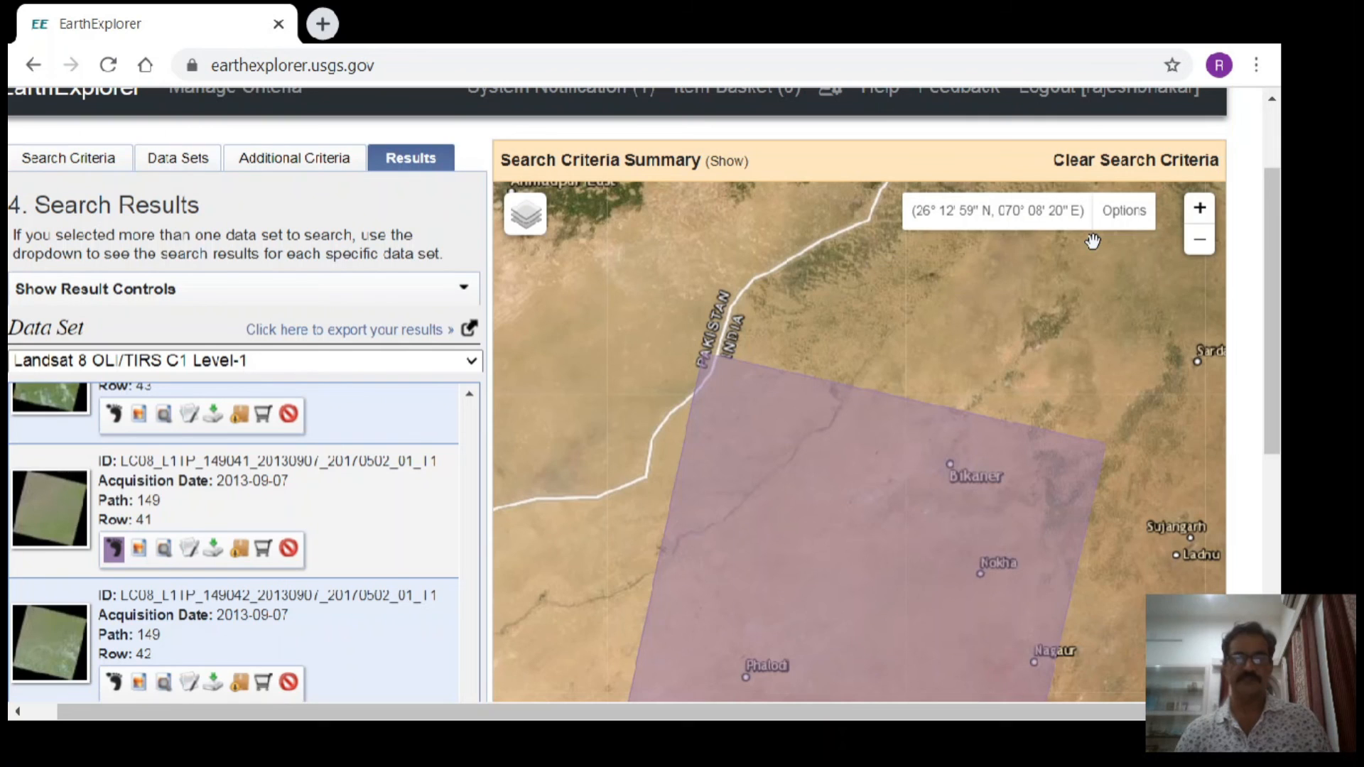
- Download the Level-1 GeoTIFF Data Product of the 2013-09-07 scene at path 149, row 41
drag(1276, 226, 1277, 312)
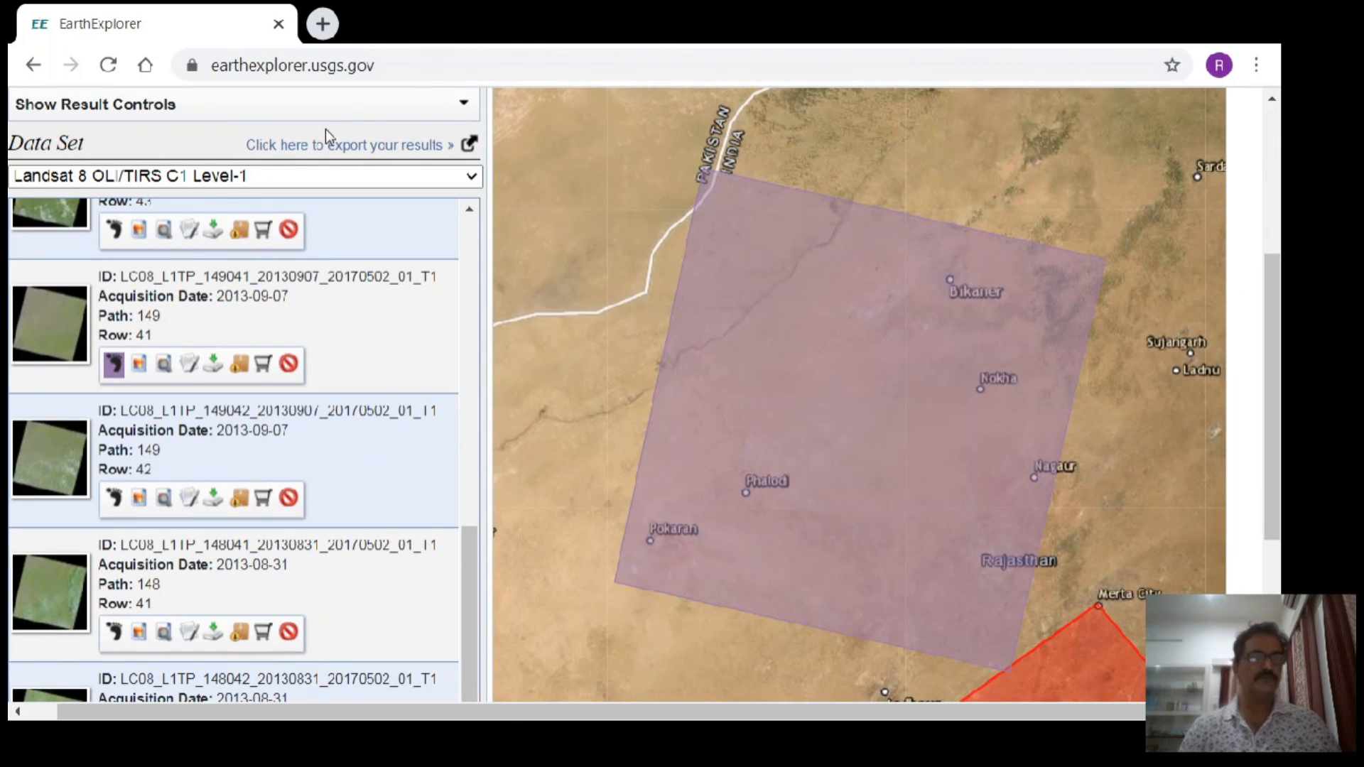
click(213, 364)
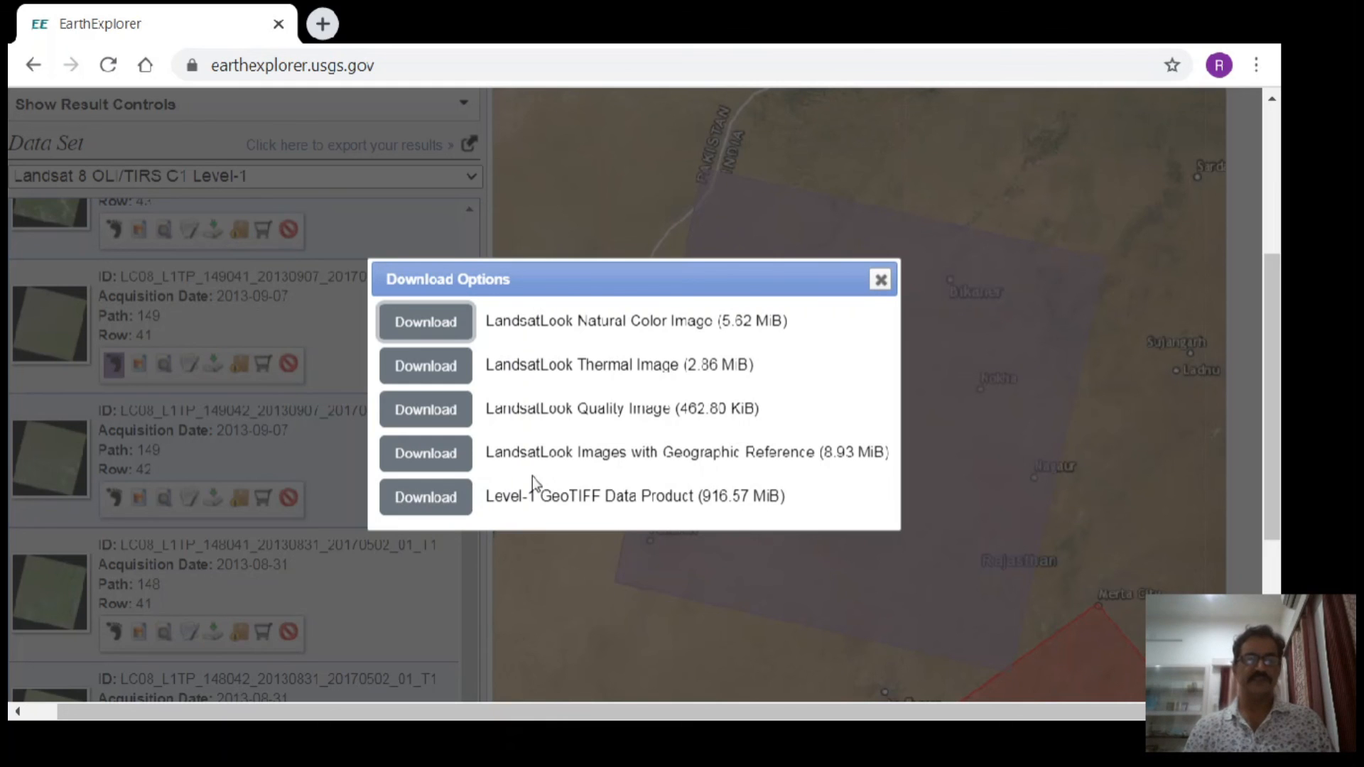
click(431, 501)
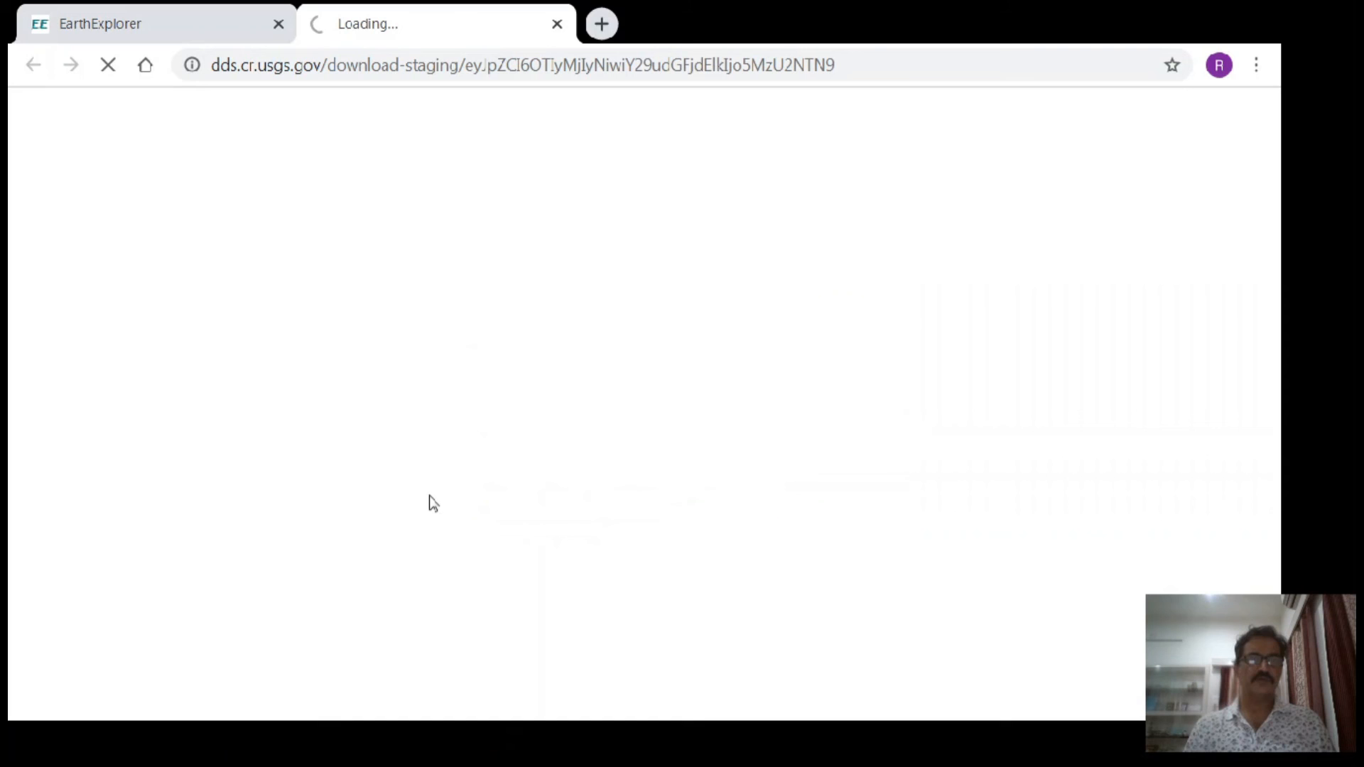